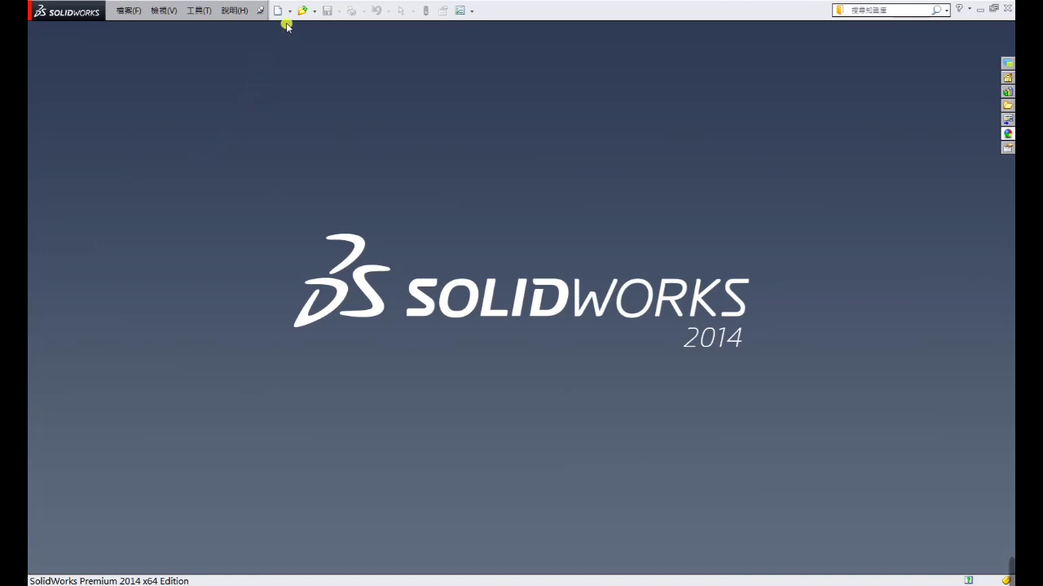
Create a new part and start a sketch on the Front Plane
left_click(278, 11)
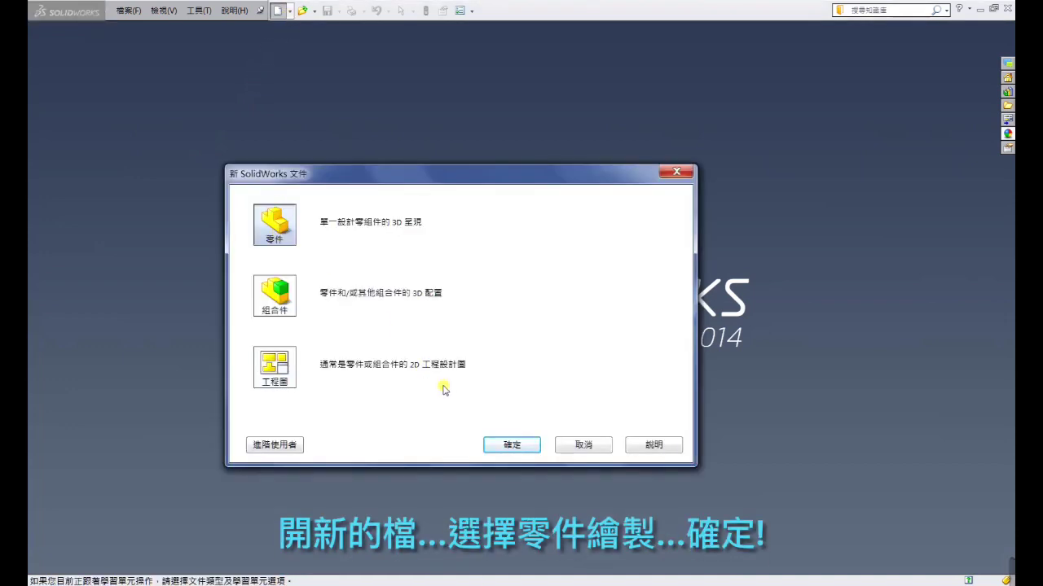
left_click(507, 443)
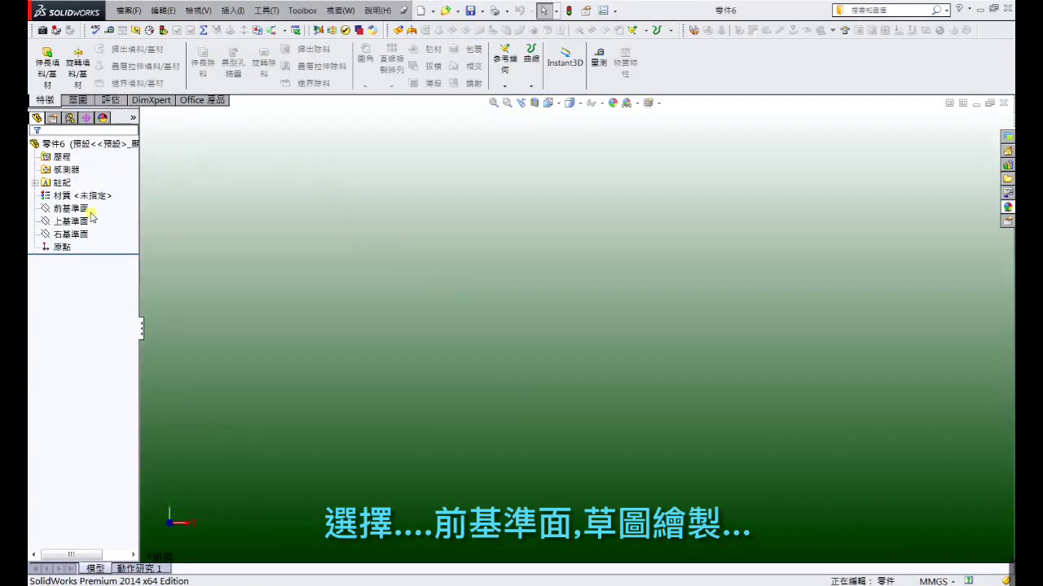
left_click(80, 211)
left_click(97, 193)
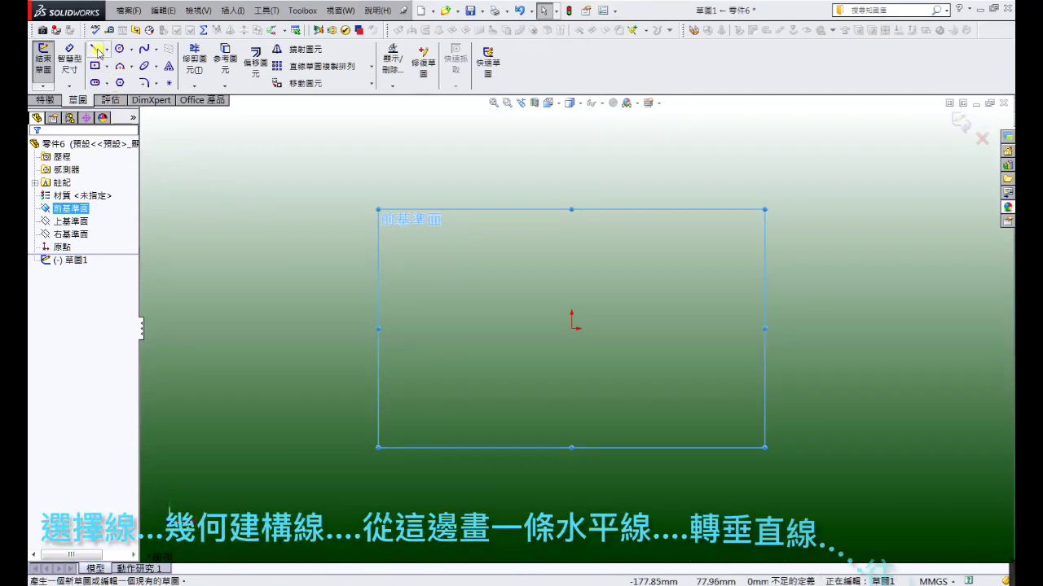
Draw a horizontal construction line to the origin and a vertical one about 81 mm up
left_click(96, 50)
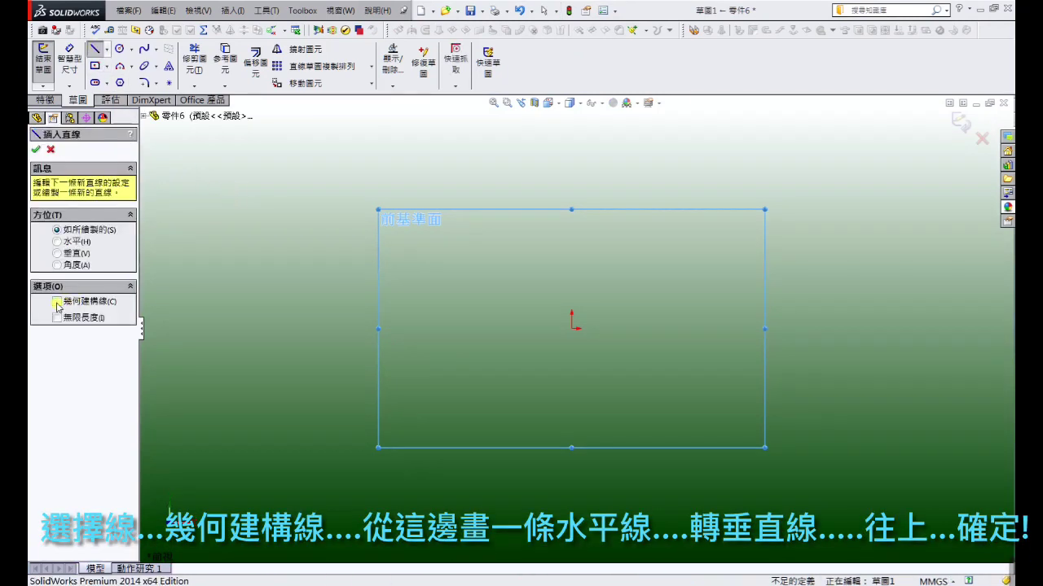
left_click(361, 328)
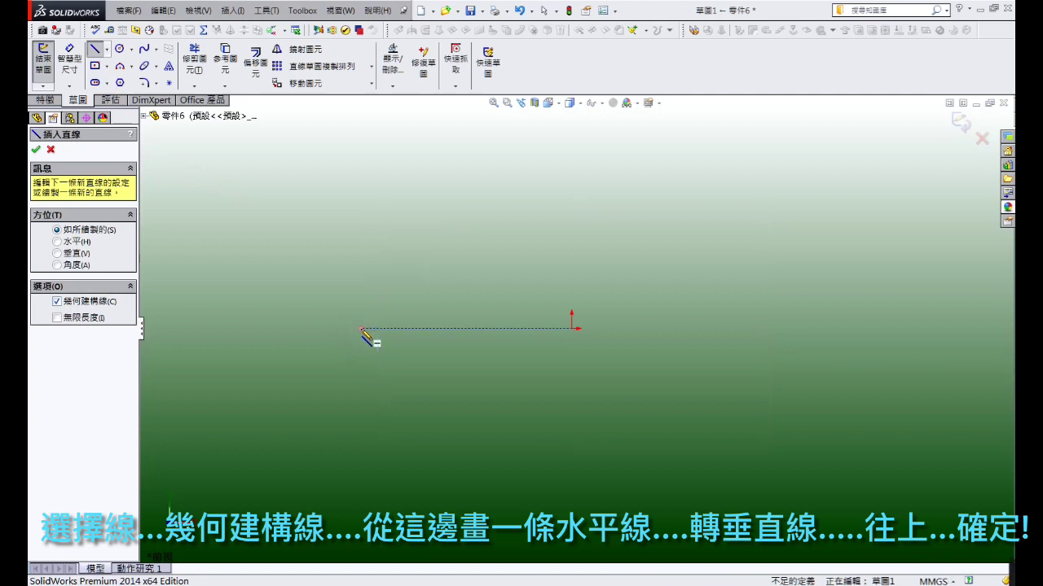
left_click(571, 329)
left_click(571, 154)
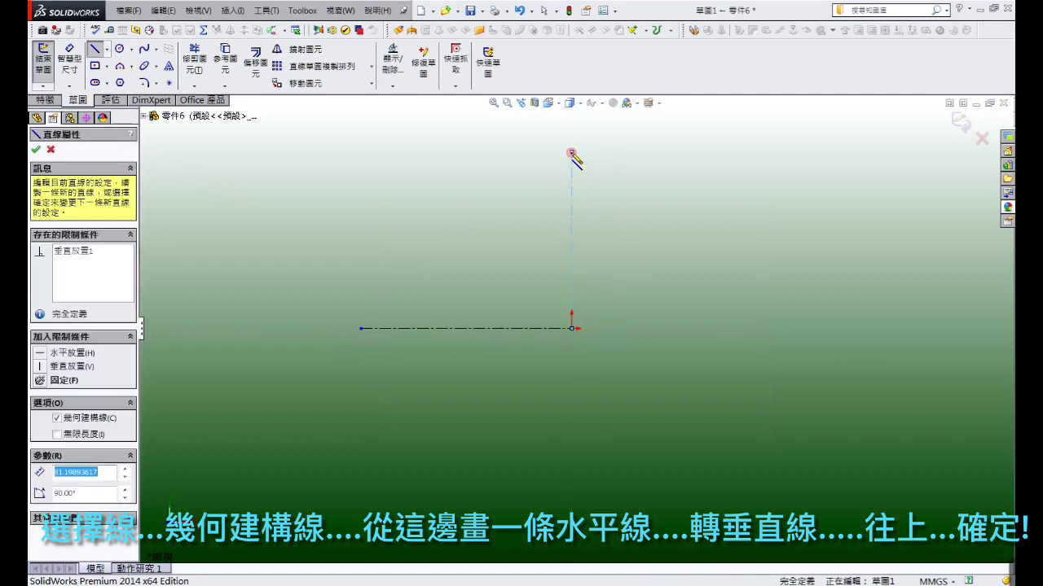
right_click(571, 154)
left_click(601, 163)
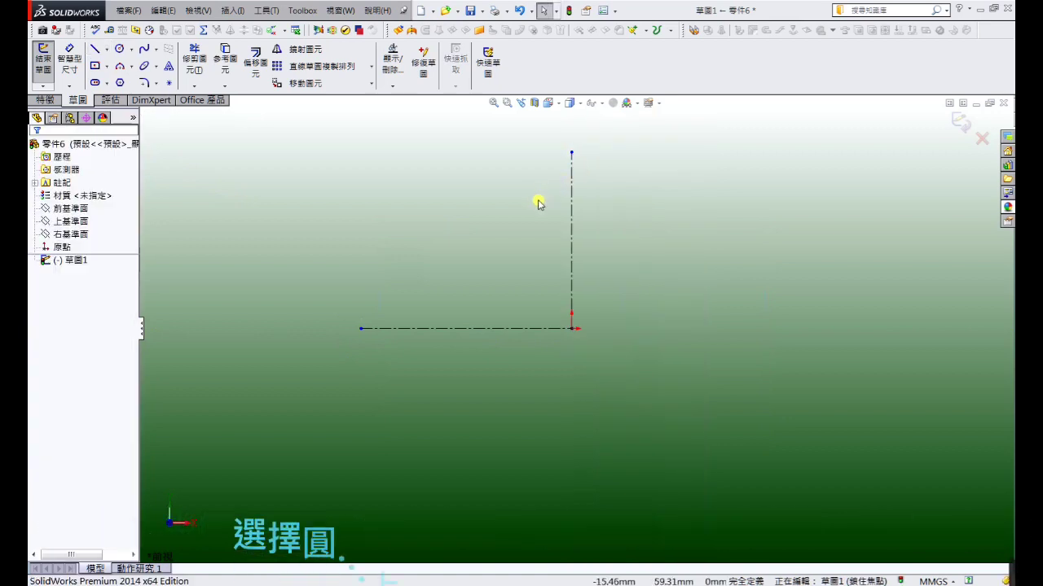
Draw a circle of about 41 mm radius centred on the vertical line's top end
left_click(119, 50)
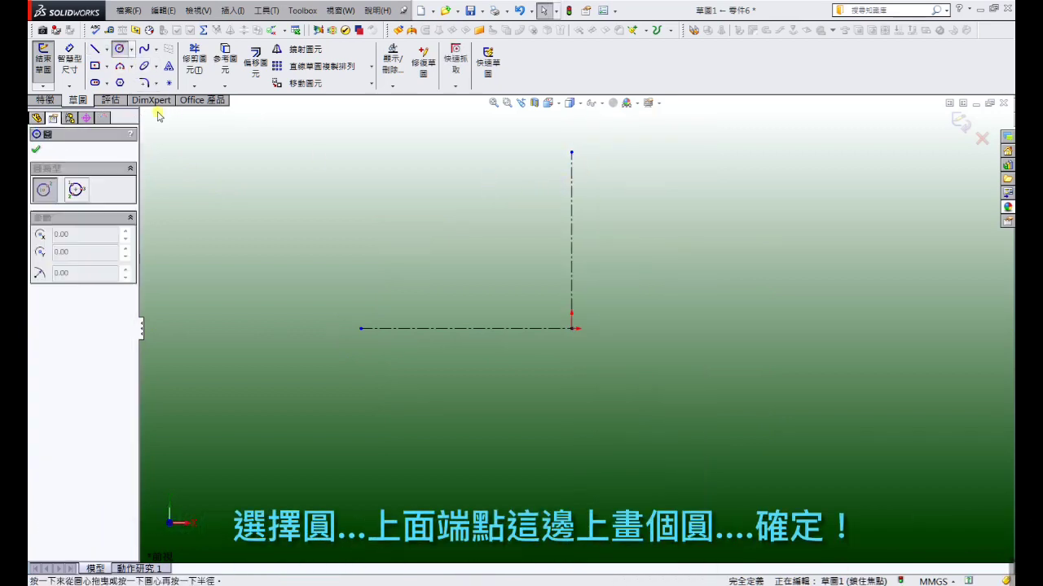
left_click(571, 154)
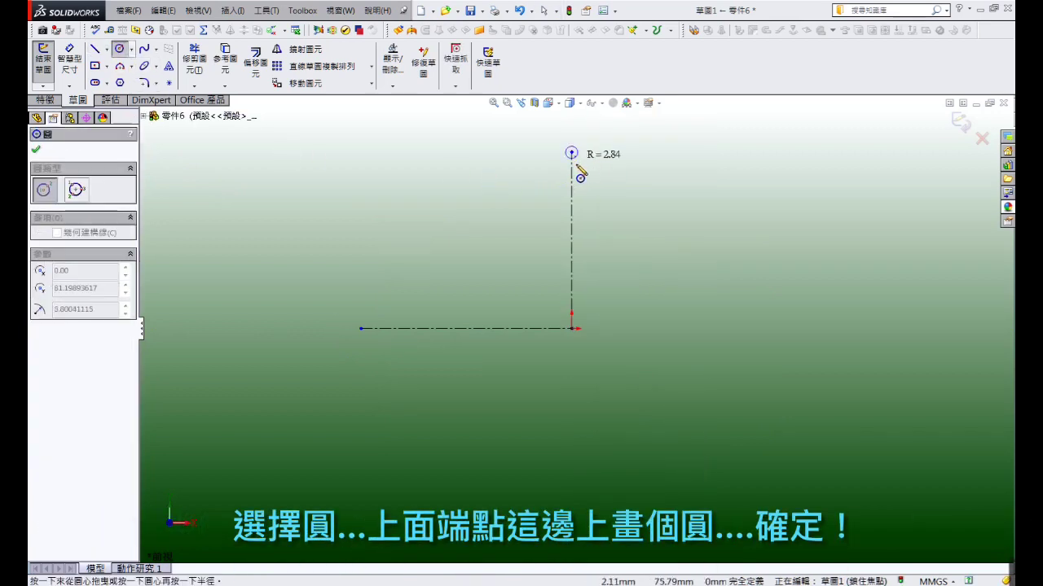
left_click(599, 241)
right_click(593, 203)
left_click(613, 213)
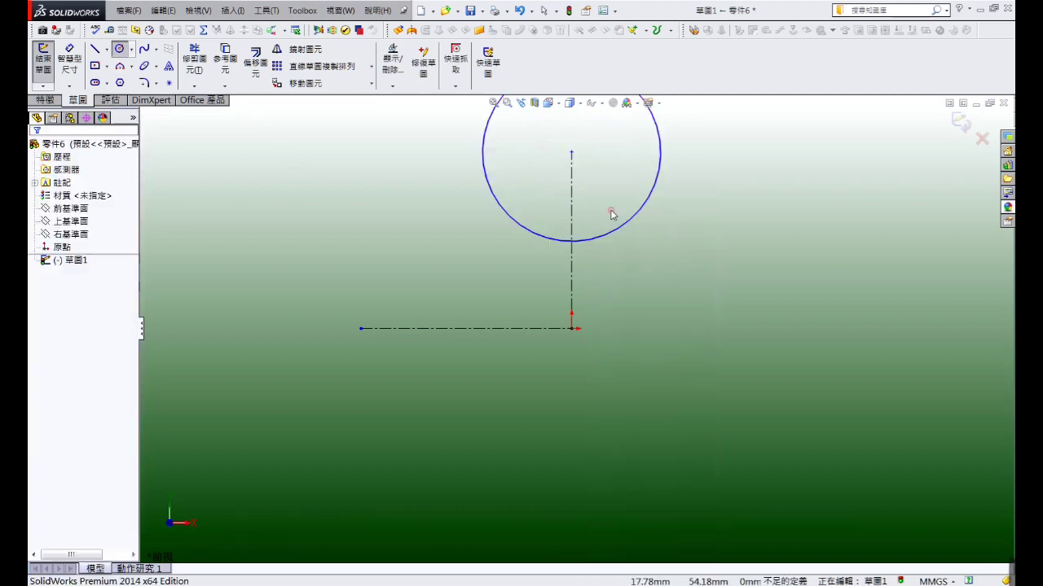
scroll(605, 212, "up", 2)
scroll(600, 207, "down", 1)
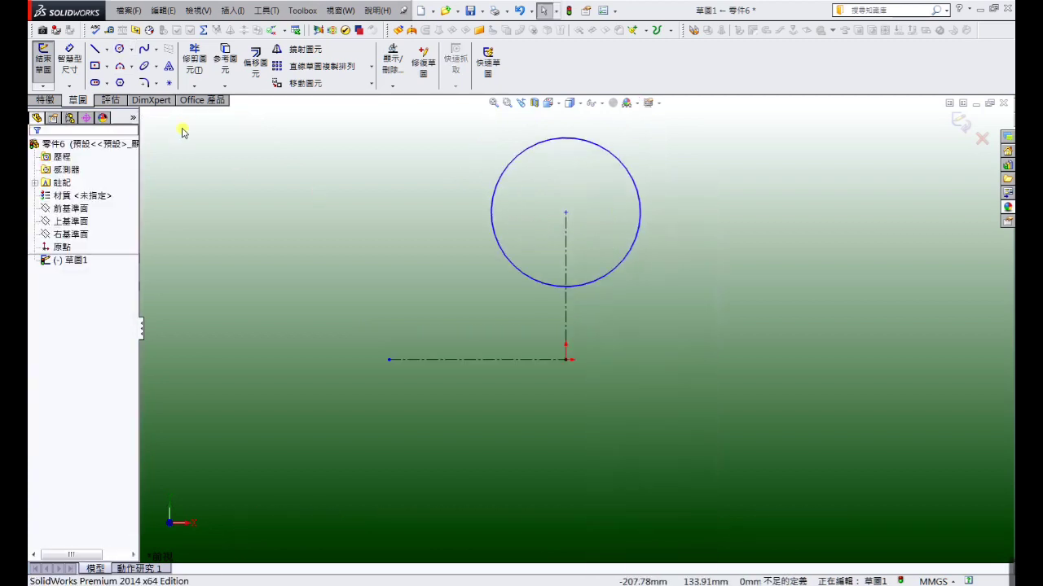
Offset the circle 6 mm outward into a concentric circle
left_click(256, 63)
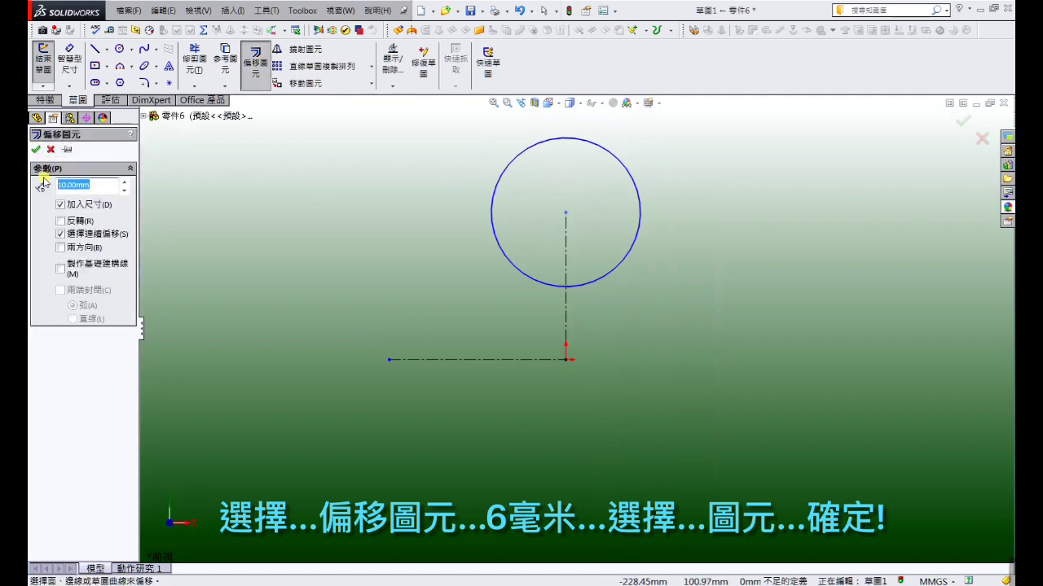
type("6")
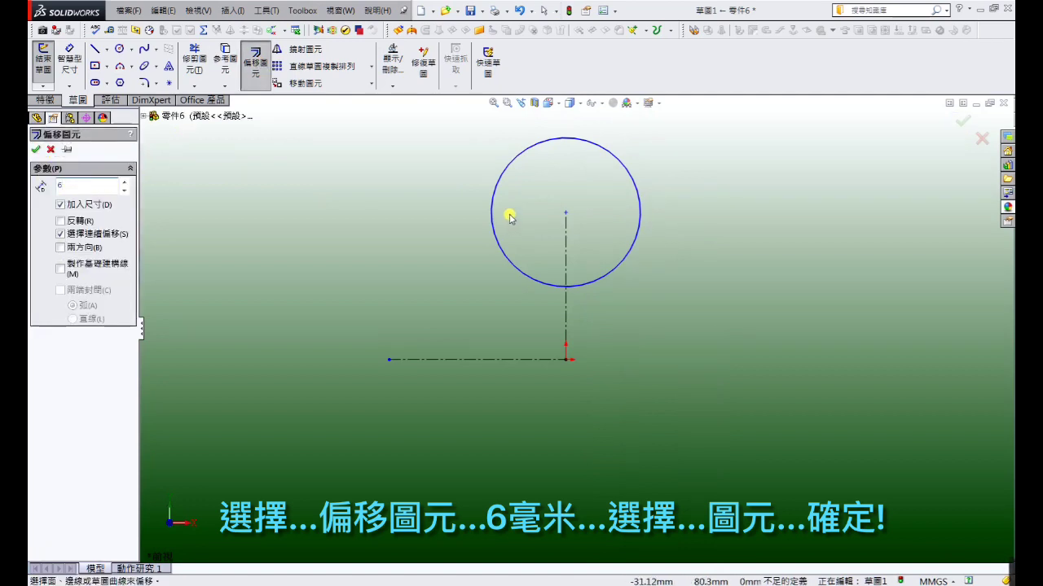
left_click(492, 211)
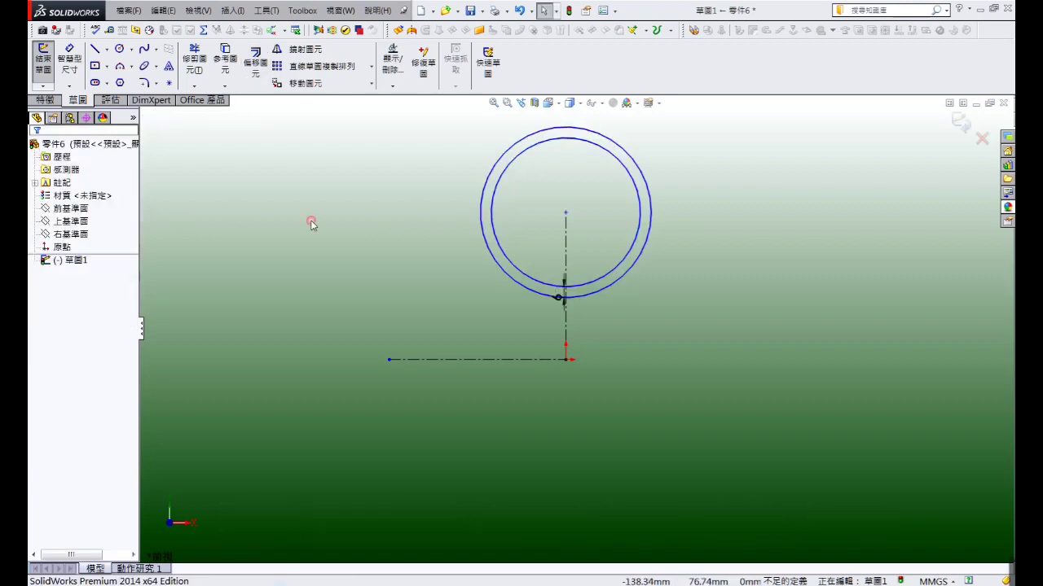
Draw a connected line chain from the outer circle's left side down into a stepped base with a small notch
left_click(97, 52)
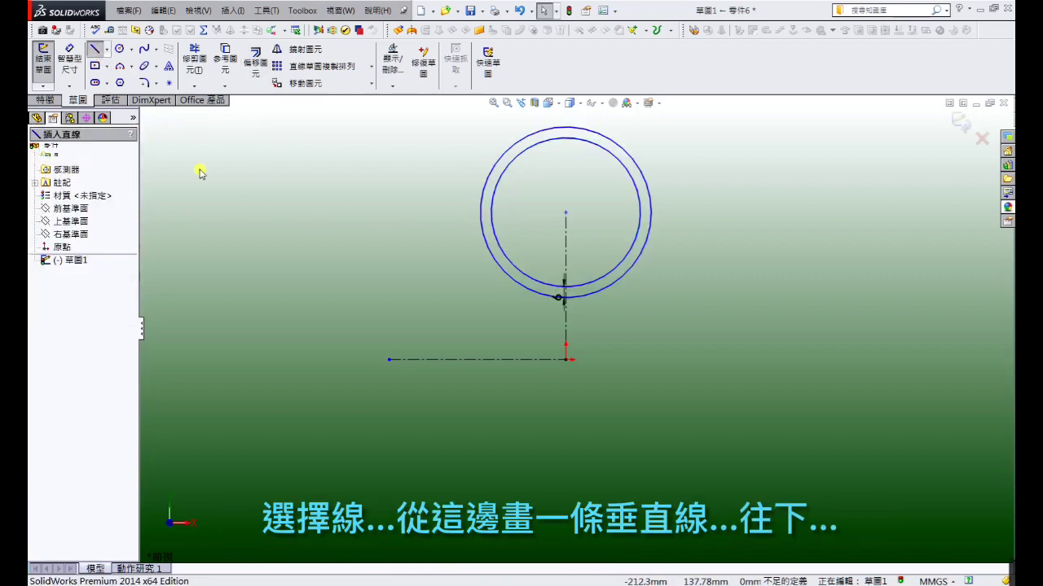
left_click(481, 211)
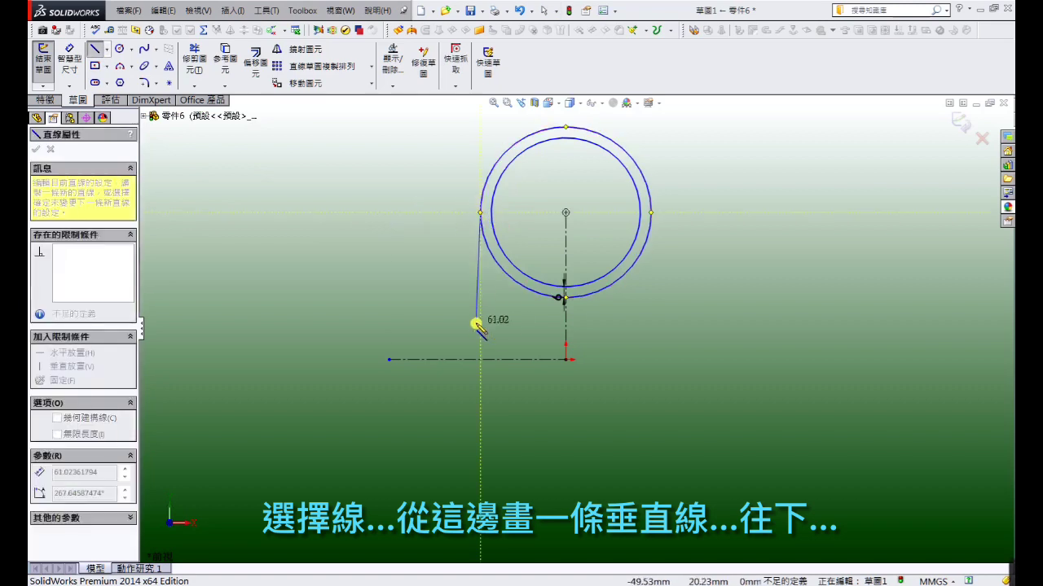
left_click(480, 324)
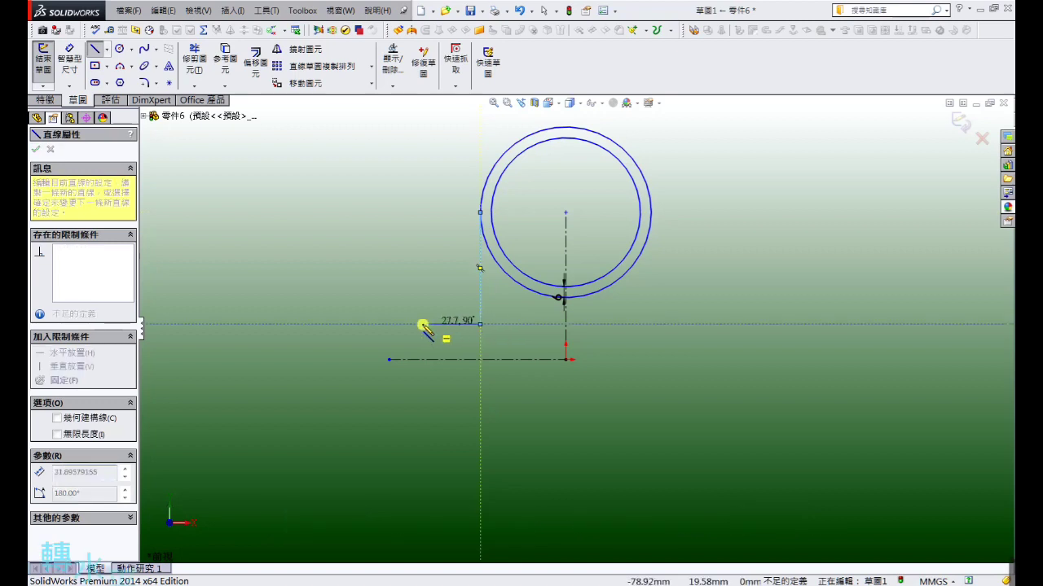
left_click(409, 324)
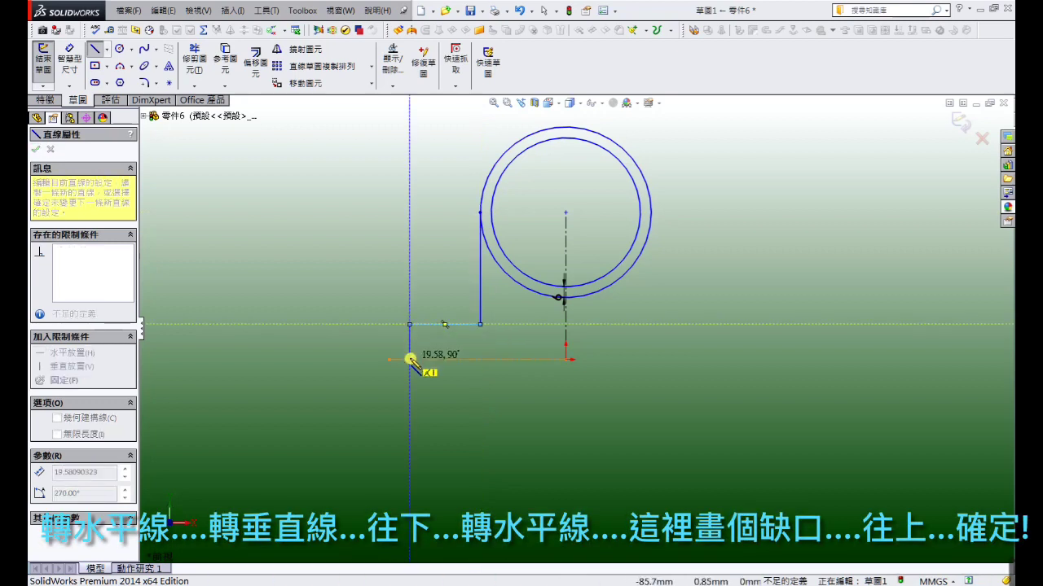
left_click(409, 359)
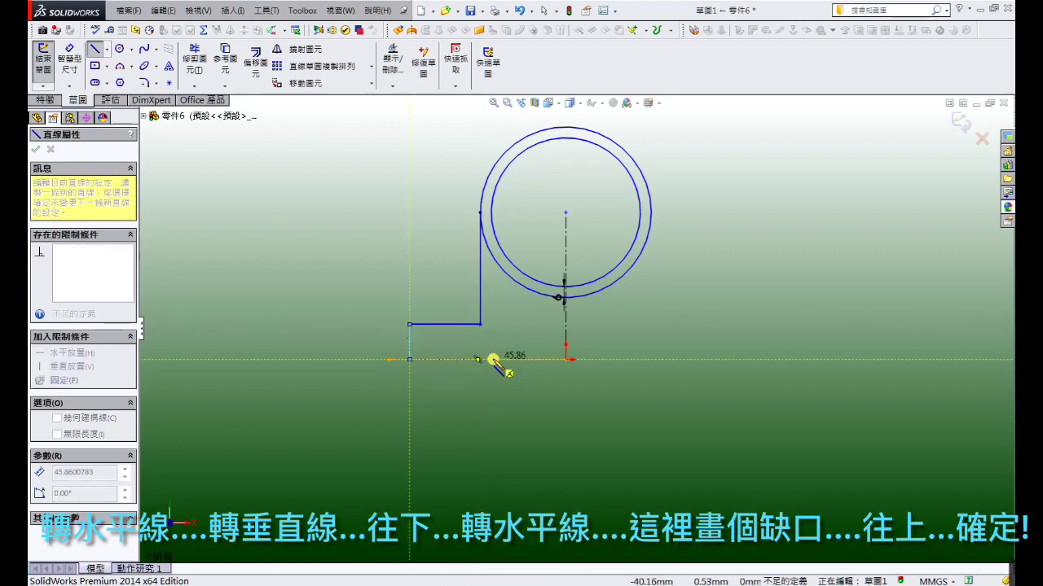
left_click(493, 359)
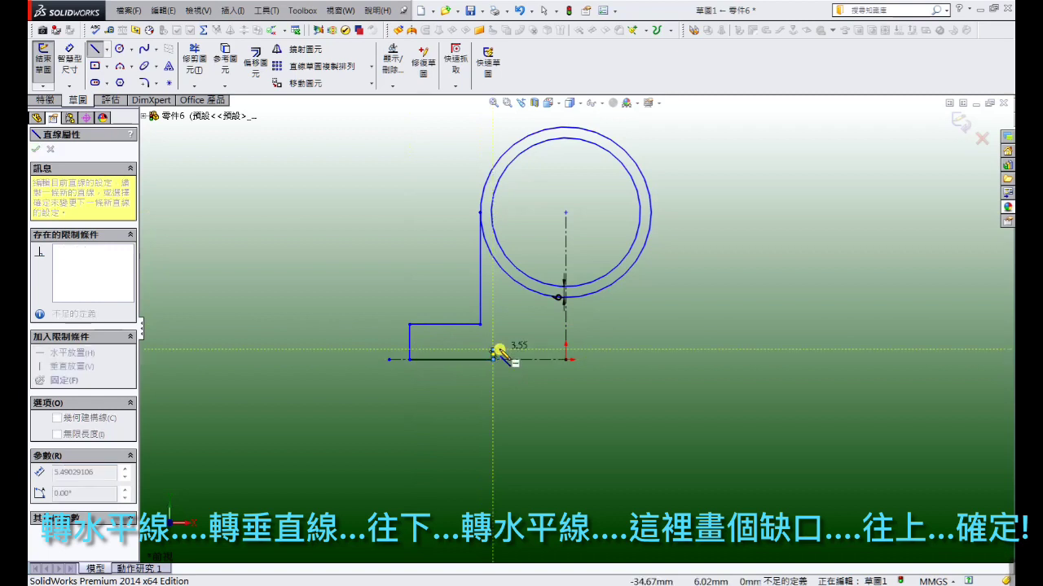
left_click(492, 351)
left_click(503, 350)
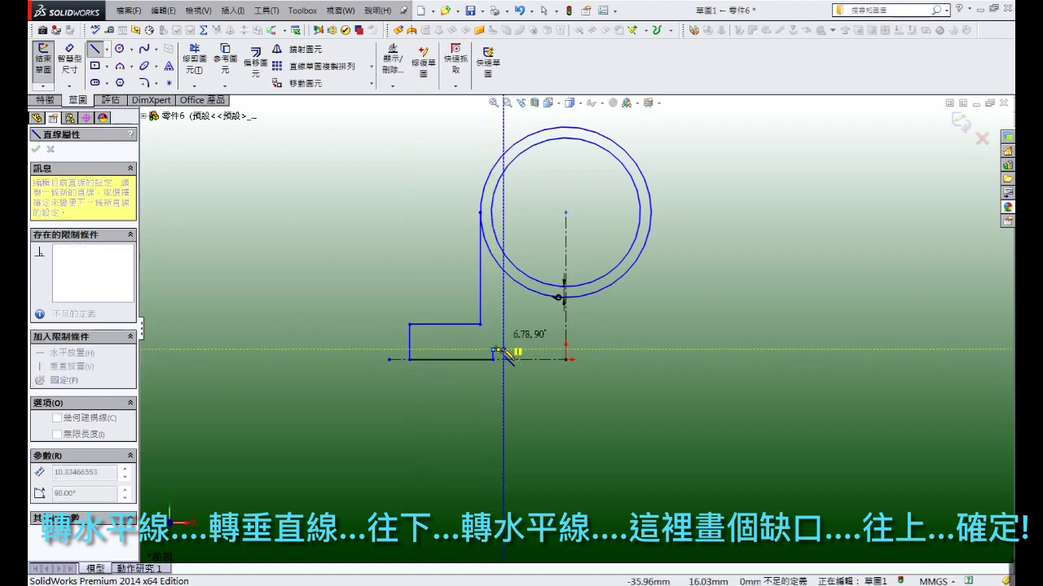
right_click(493, 214)
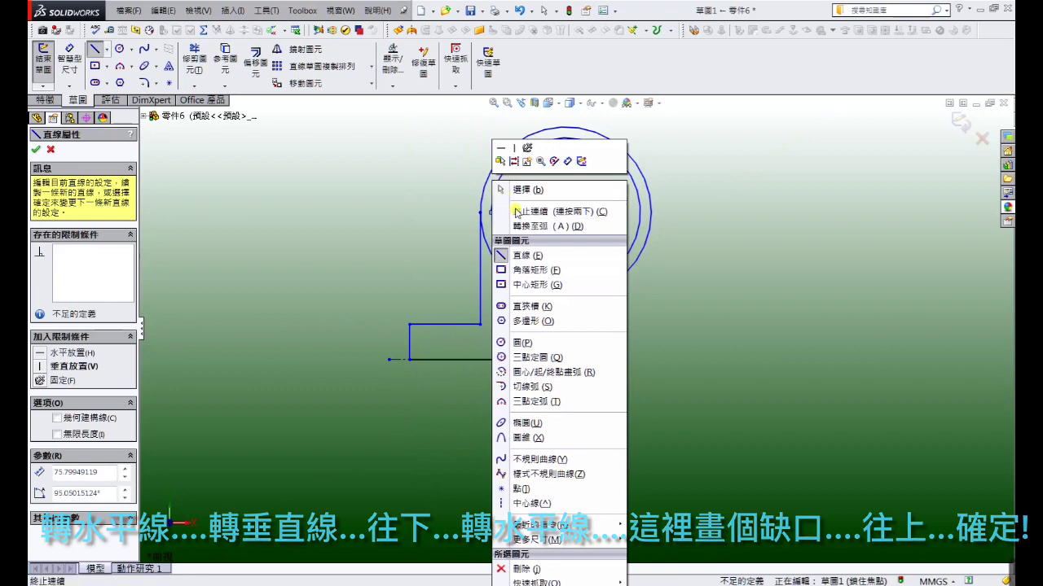
left_click(515, 190)
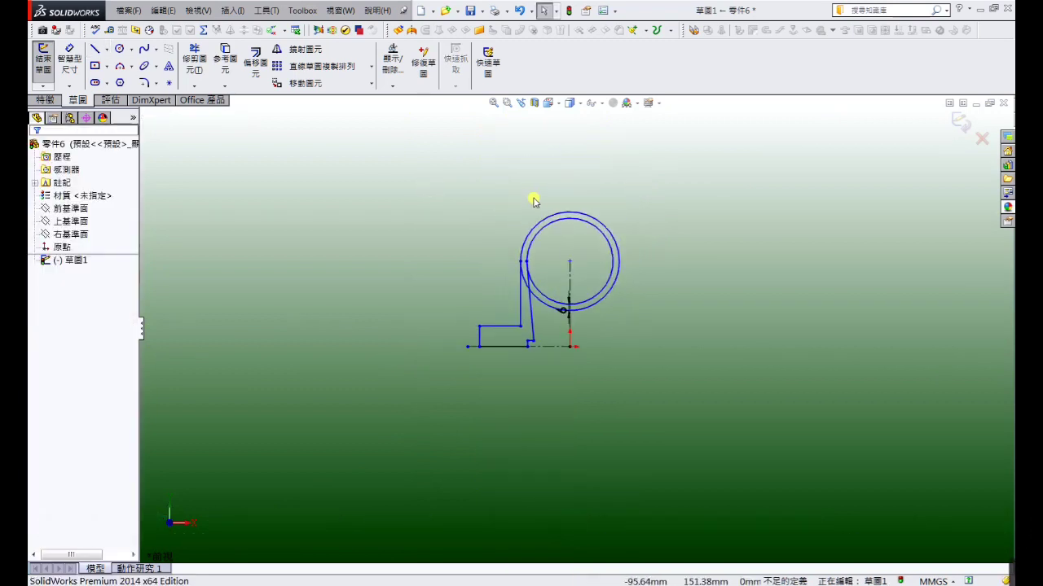
Draw a small corner rectangle above the circles at the circle's top
middle_click_drag(535, 203, 567, 241, "ctrl")
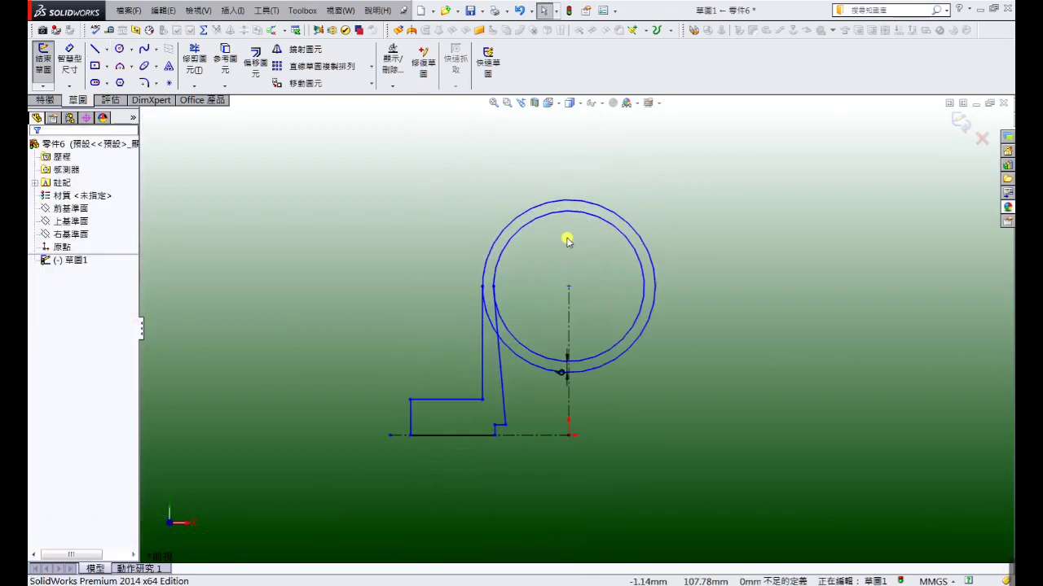
left_click(93, 66)
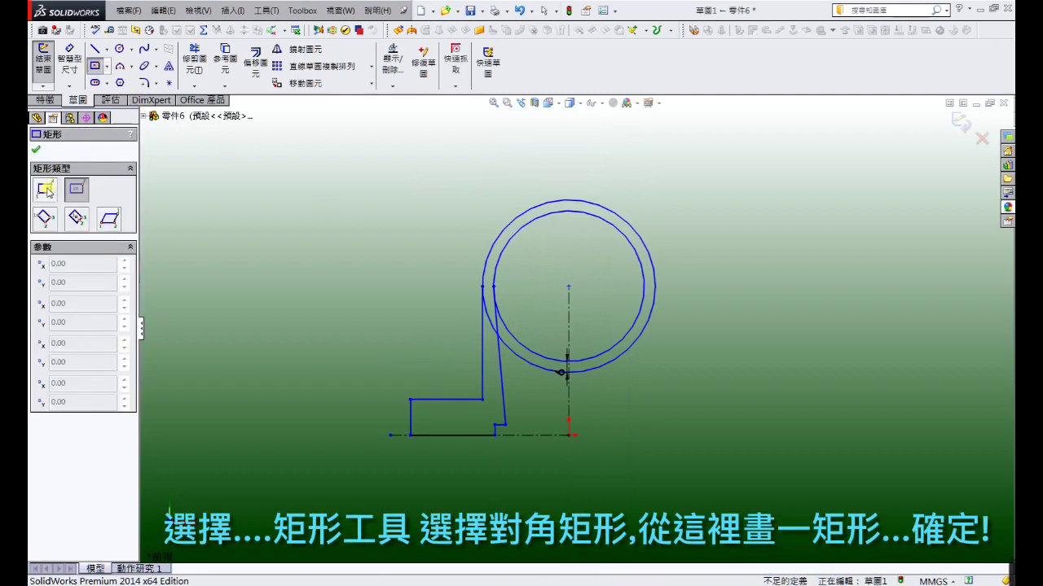
left_click(47, 191)
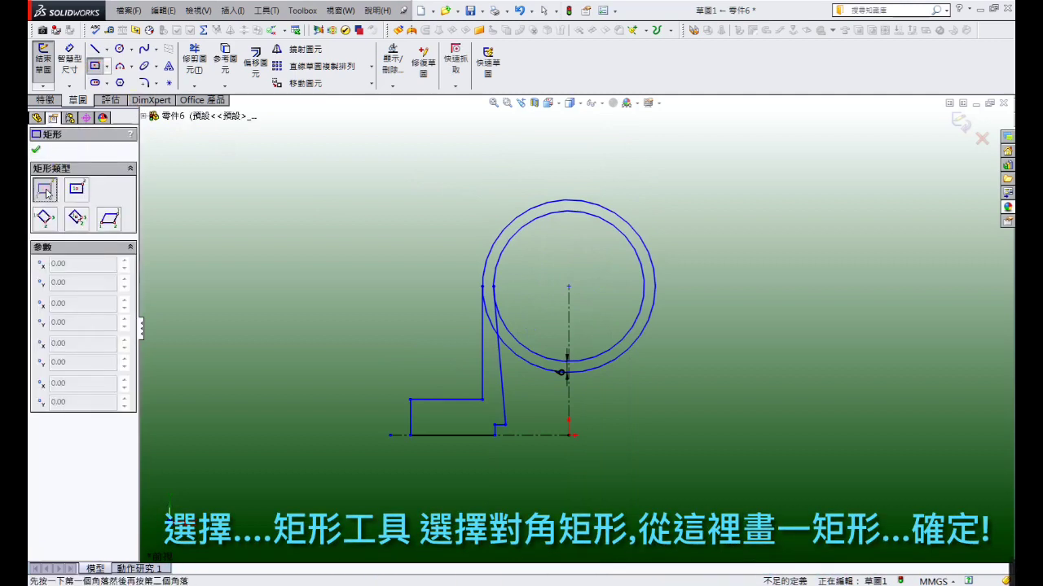
left_click(554, 213)
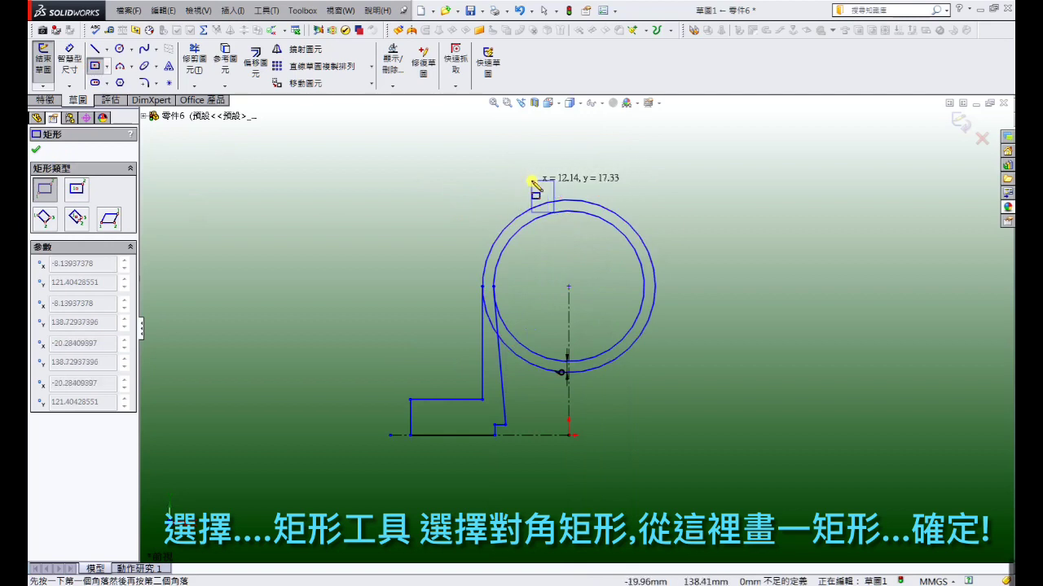
left_click(535, 179)
right_click(539, 181)
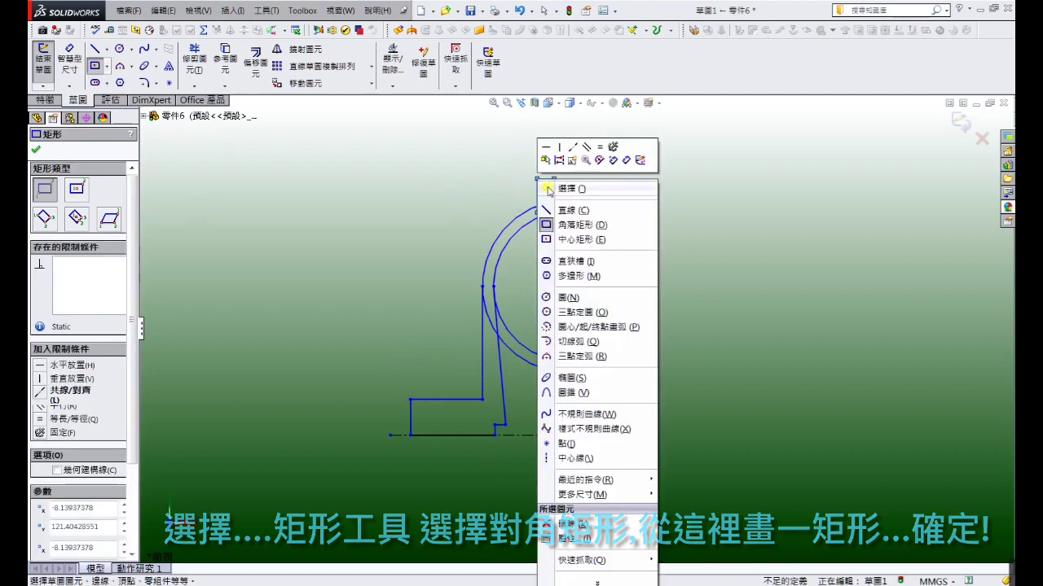
left_click(548, 189)
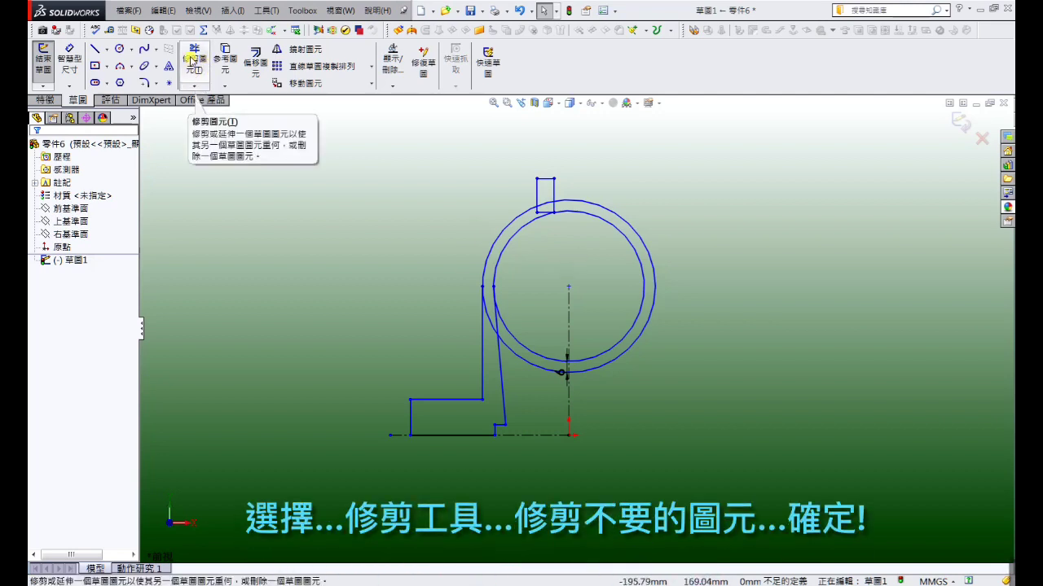
Trim the short segment beneath the top tab so it opens into the outer ring
left_click(191, 59)
scroll(554, 239, "down", 3)
scroll(572, 245, "down", 1)
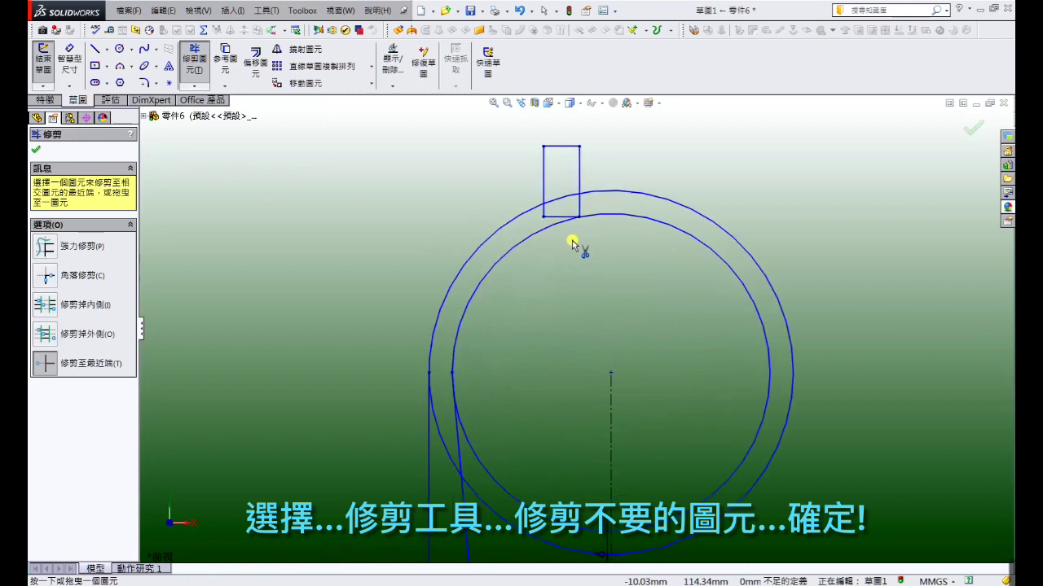
left_click(557, 218)
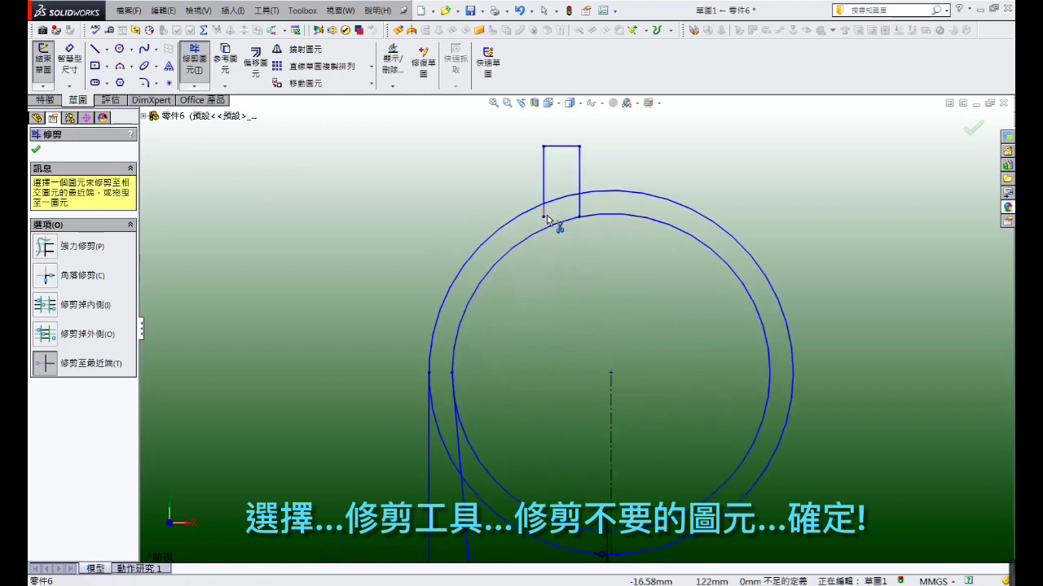
scroll(574, 291, "up", 3)
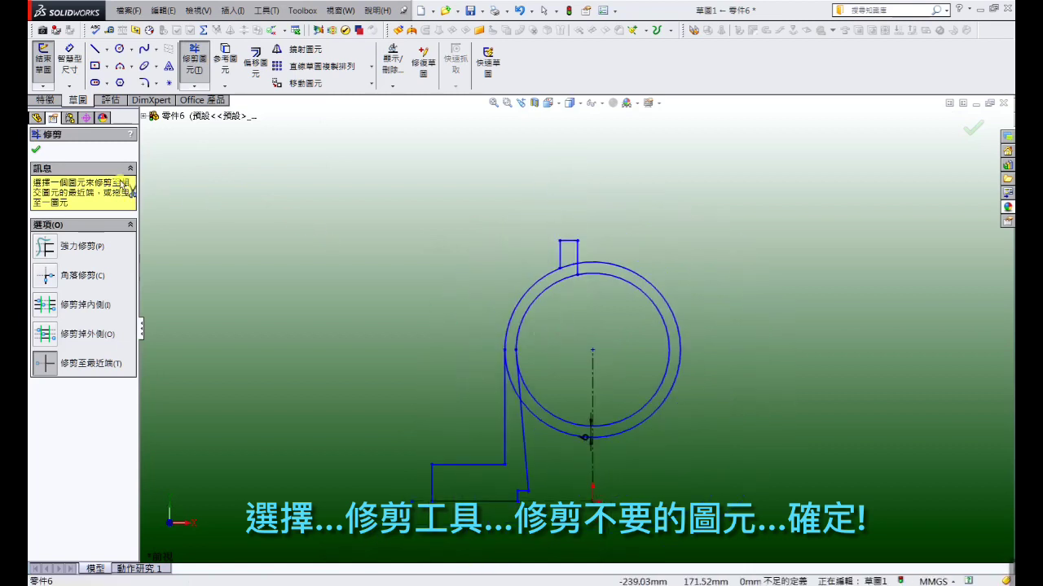
left_click(36, 149)
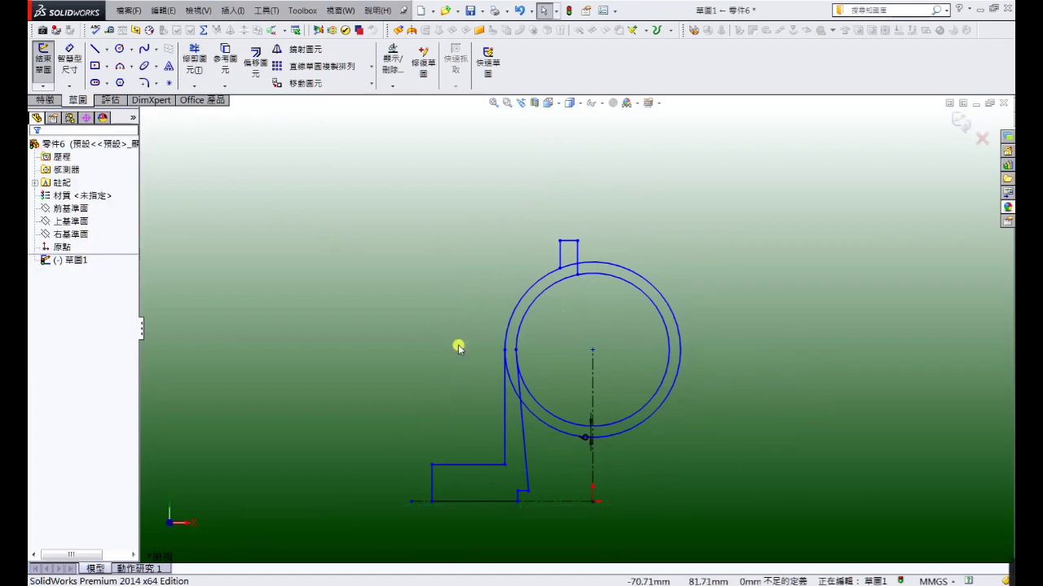
Add an Equal relation between the two short base lines
scroll(553, 466, "down", 2)
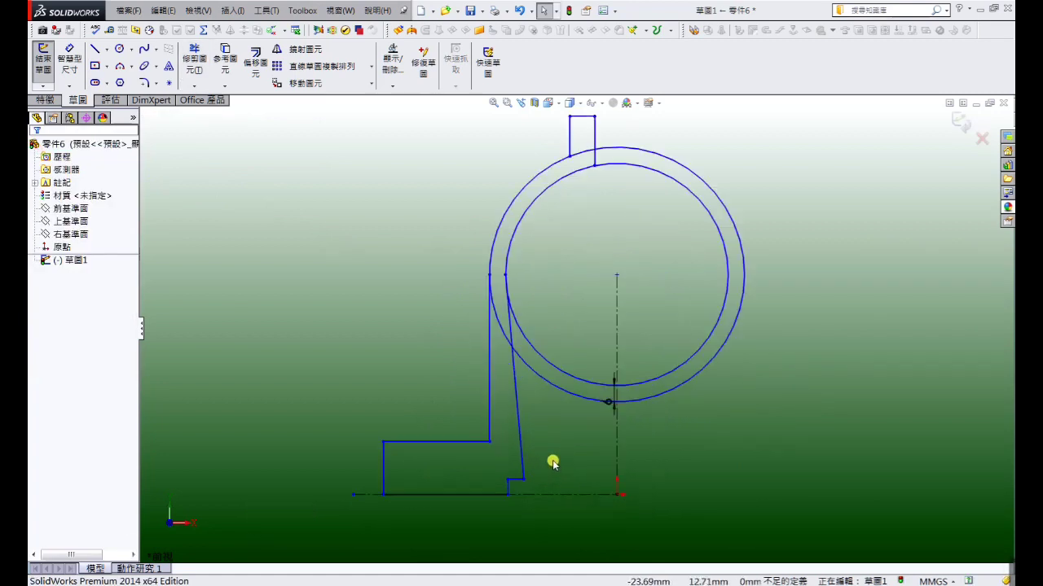
left_click(508, 486)
left_click(507, 487, "ctrl")
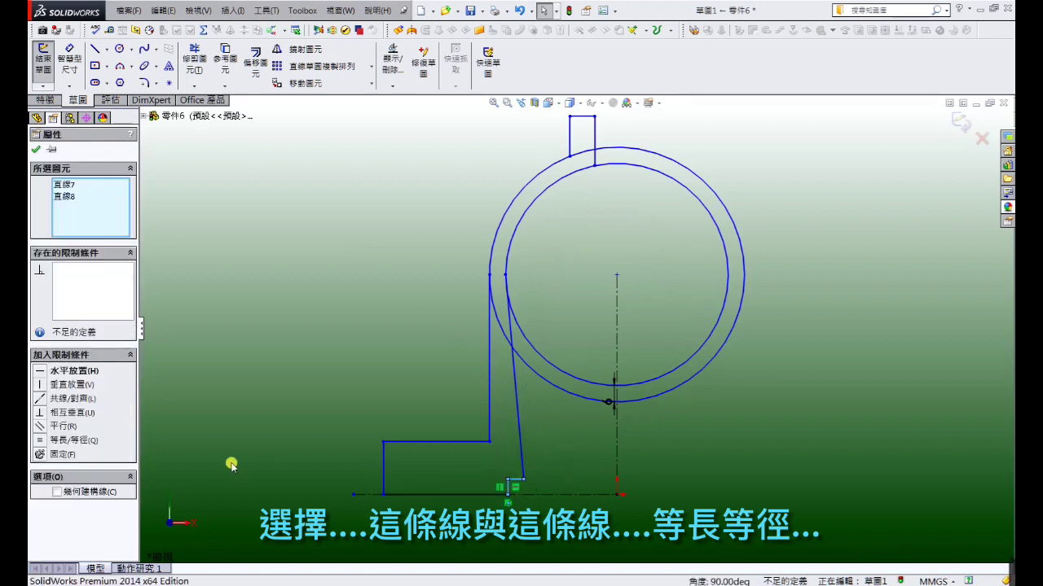
left_click(38, 441)
left_click(307, 385)
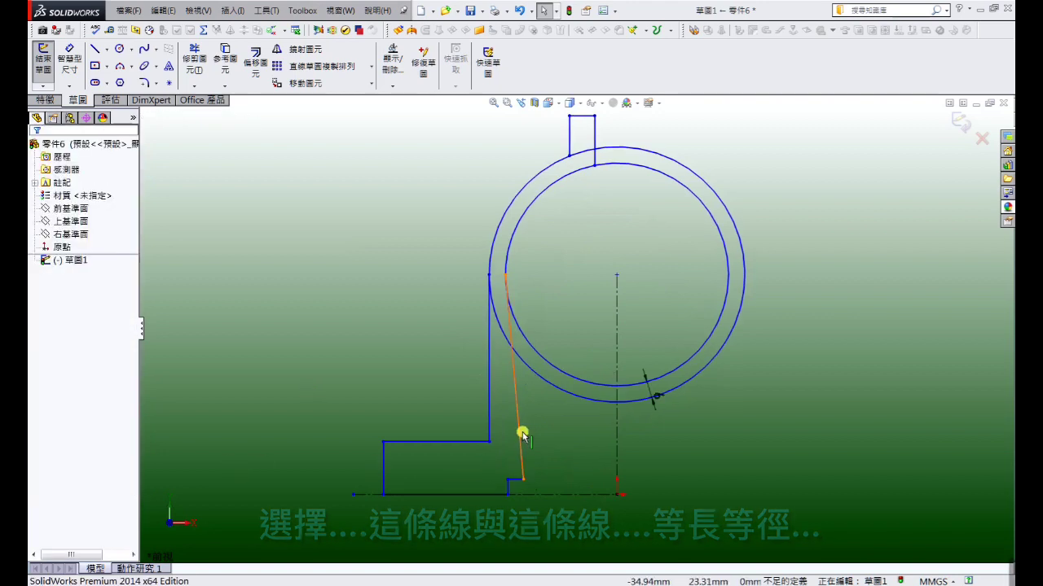
Make the slanted side line vertical and tangent to the inner circle
left_click(520, 434)
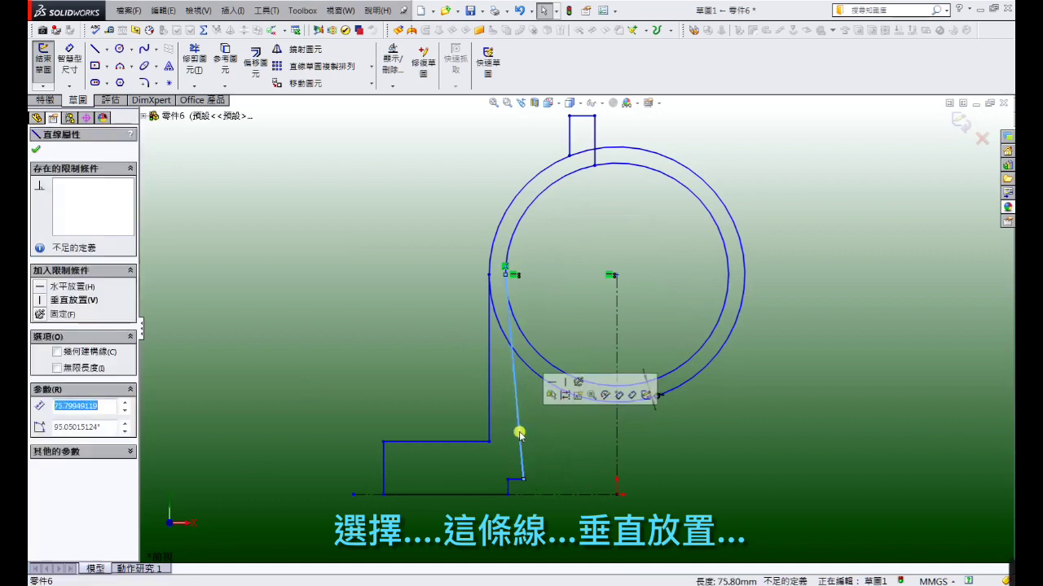
left_click(38, 302)
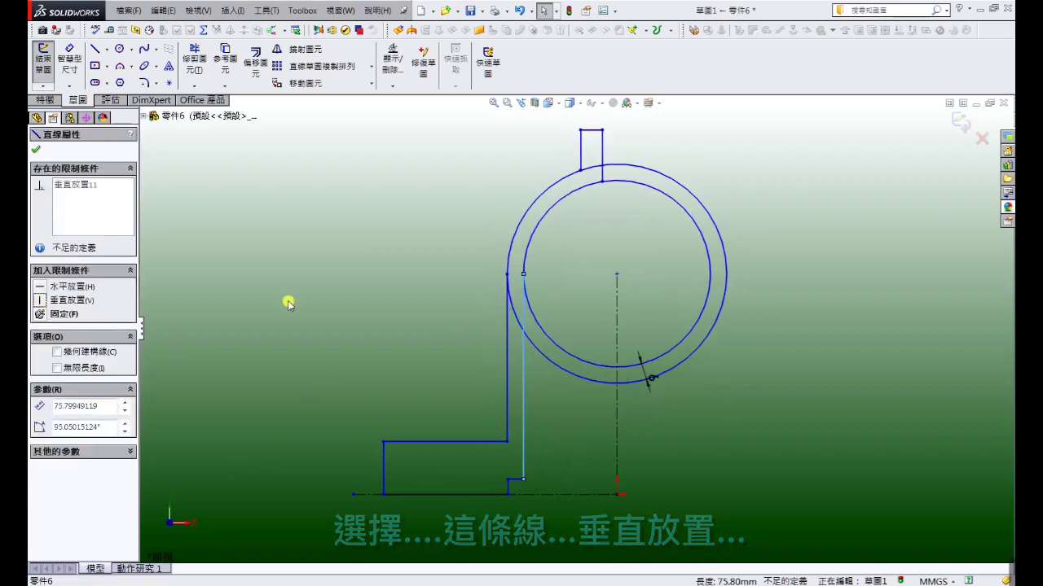
left_click(320, 297)
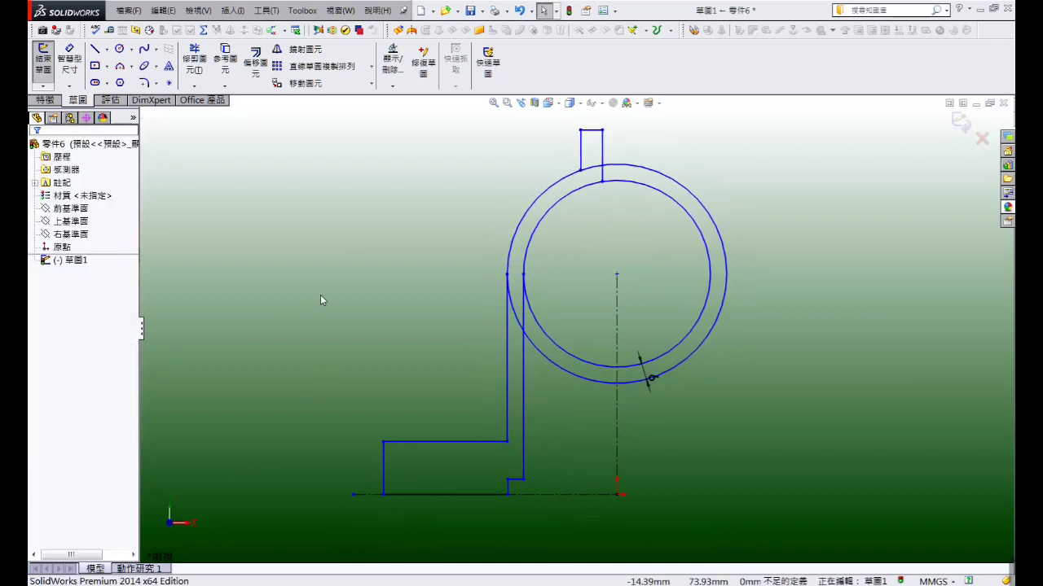
left_click(525, 316)
left_click(532, 310, "ctrl")
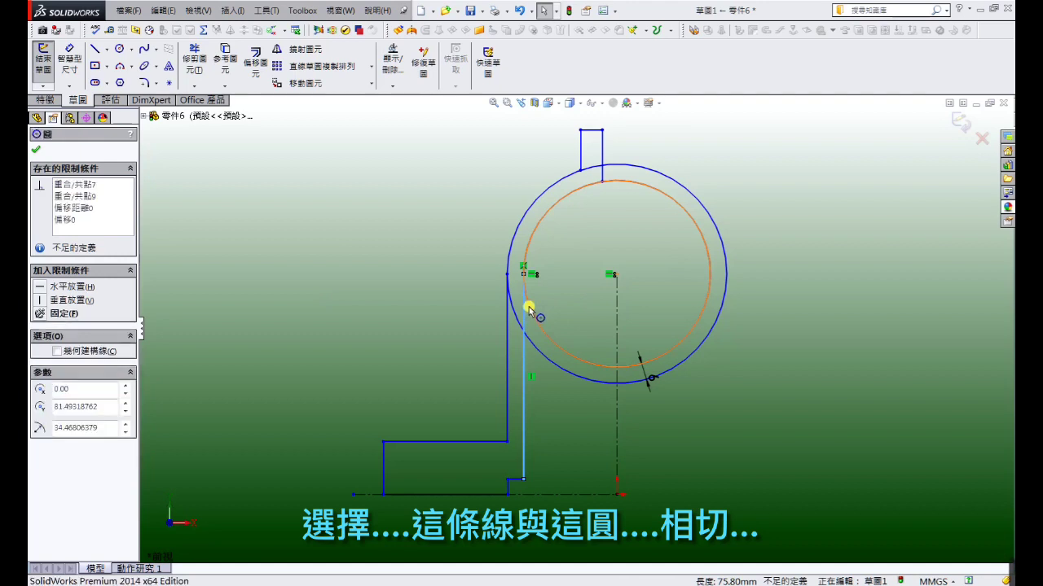
left_click(36, 371)
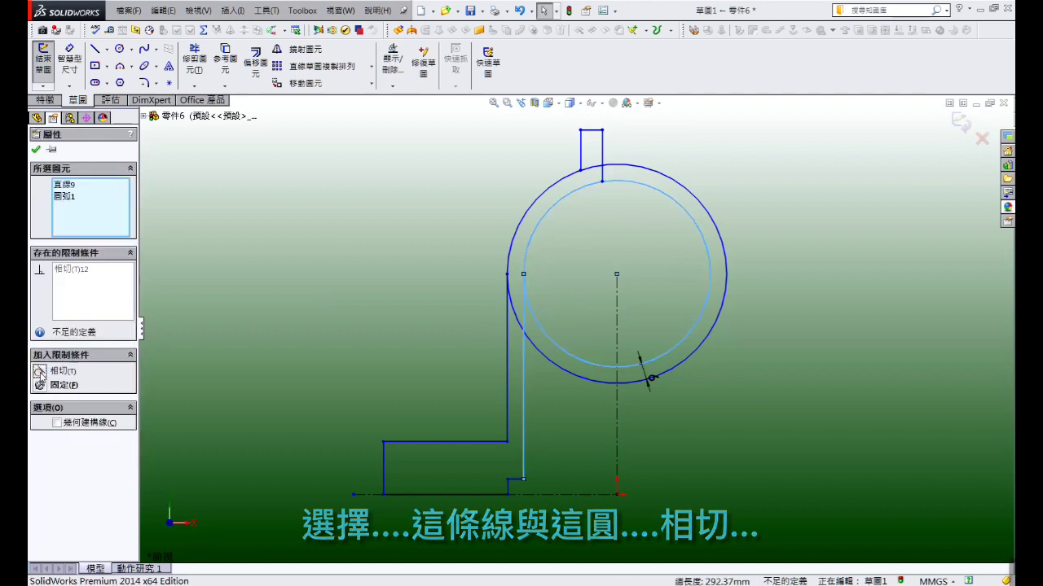
left_click(269, 295)
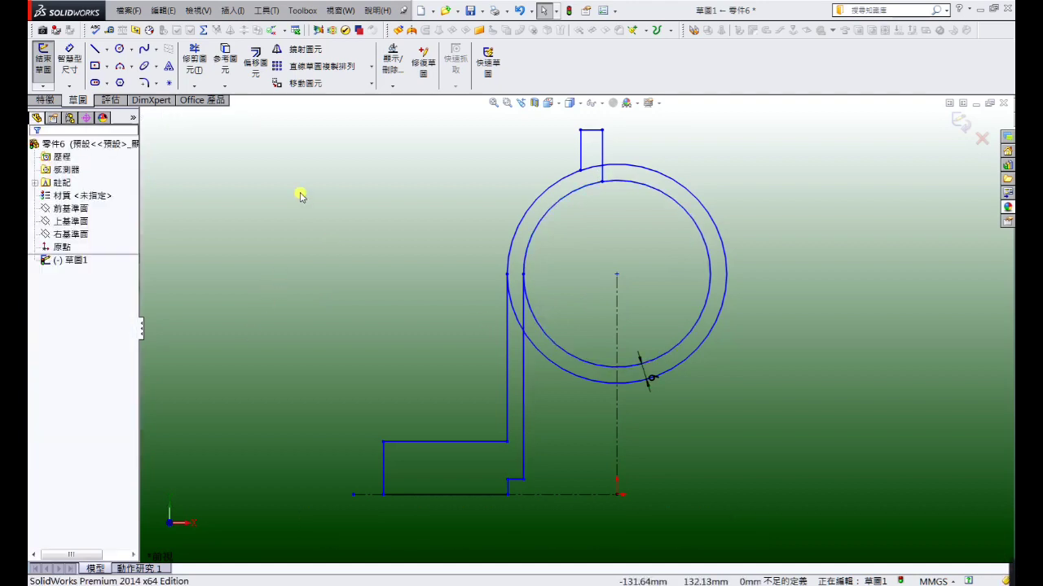
Draw a brace line from the outer circle's left point down to the foot's upper corner
left_click(96, 50)
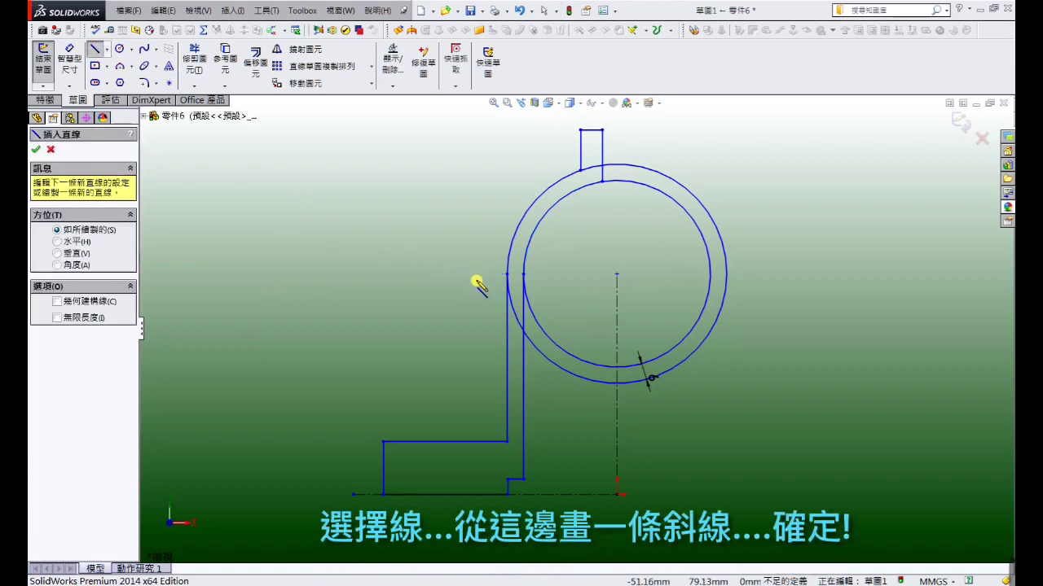
left_click(508, 276)
left_click(383, 442)
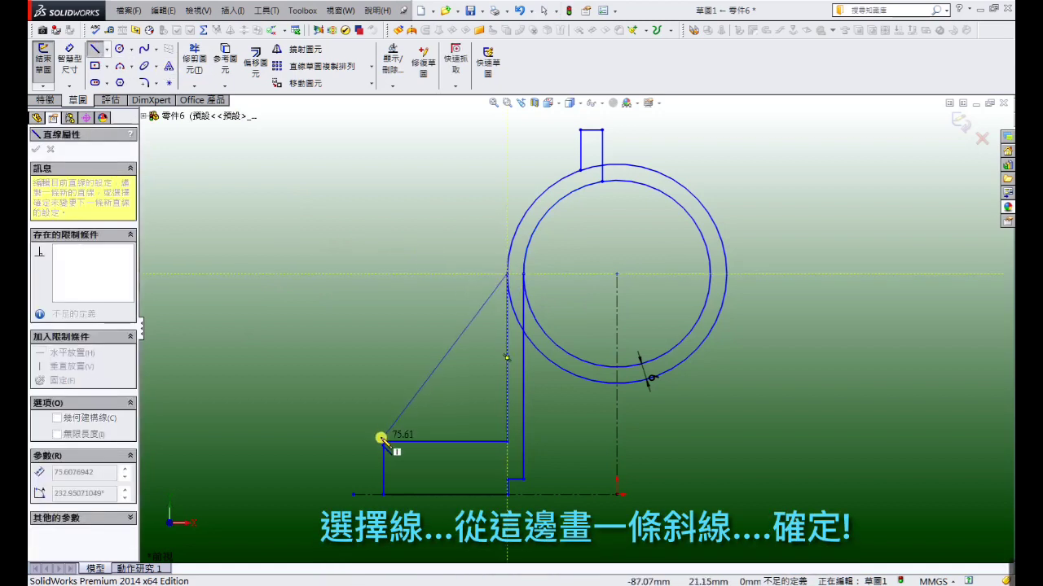
right_click(385, 445)
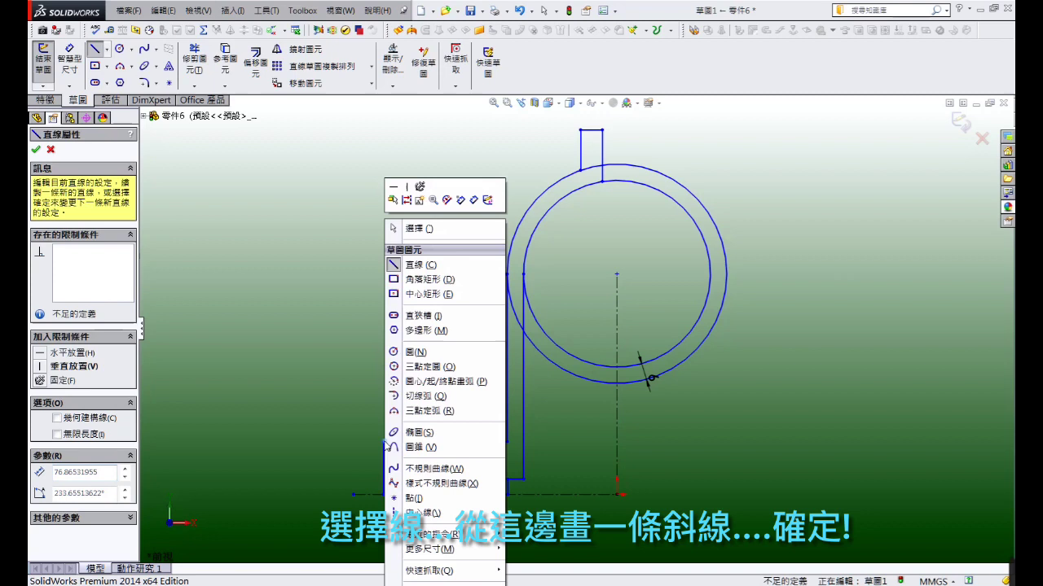
left_click(408, 235)
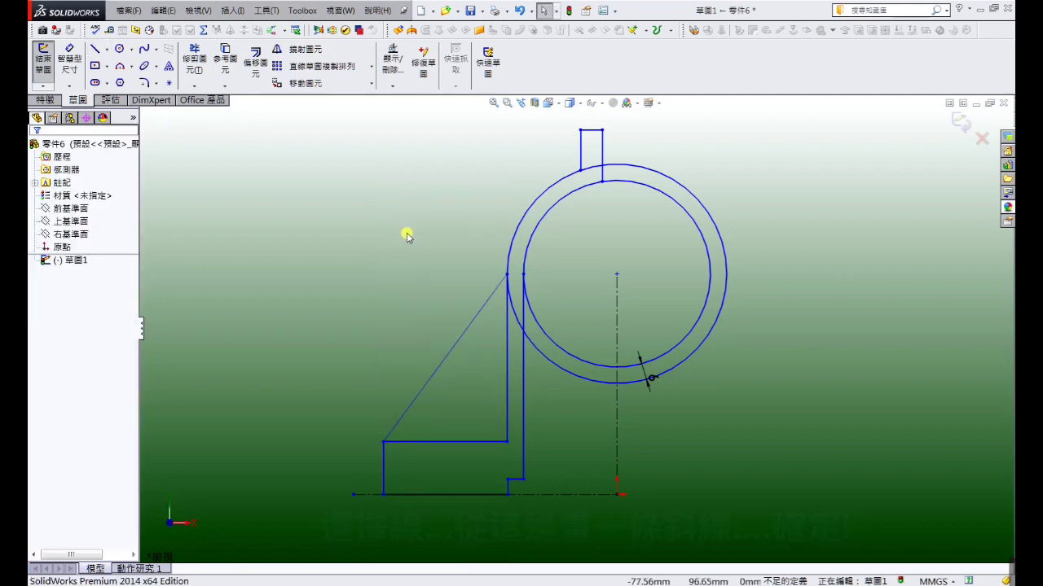
Round the inner corner where foot meets upright with a 0.8 mm sketch fillet
left_click(143, 83)
type("0.8")
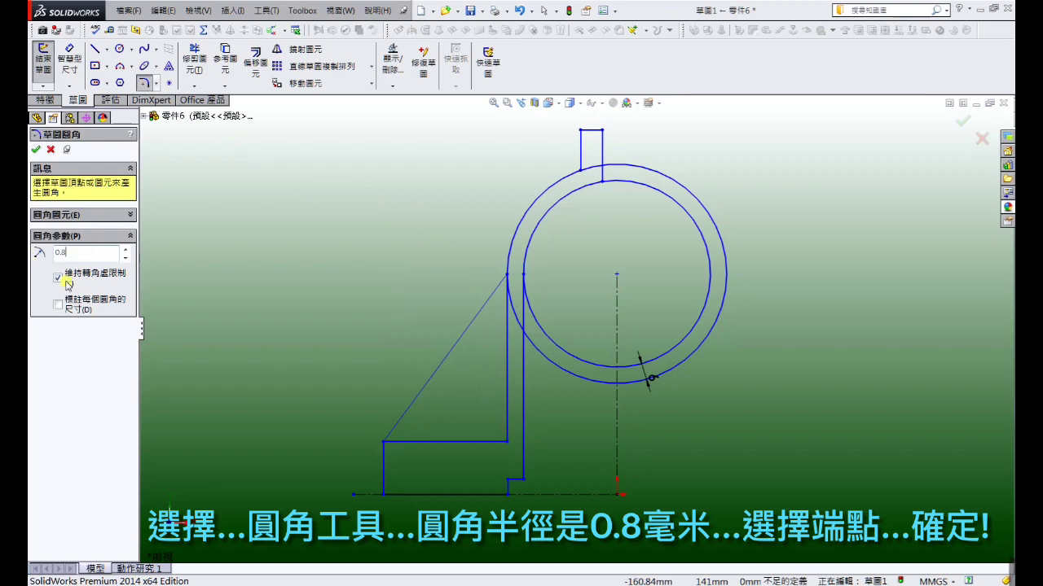
left_click(506, 443)
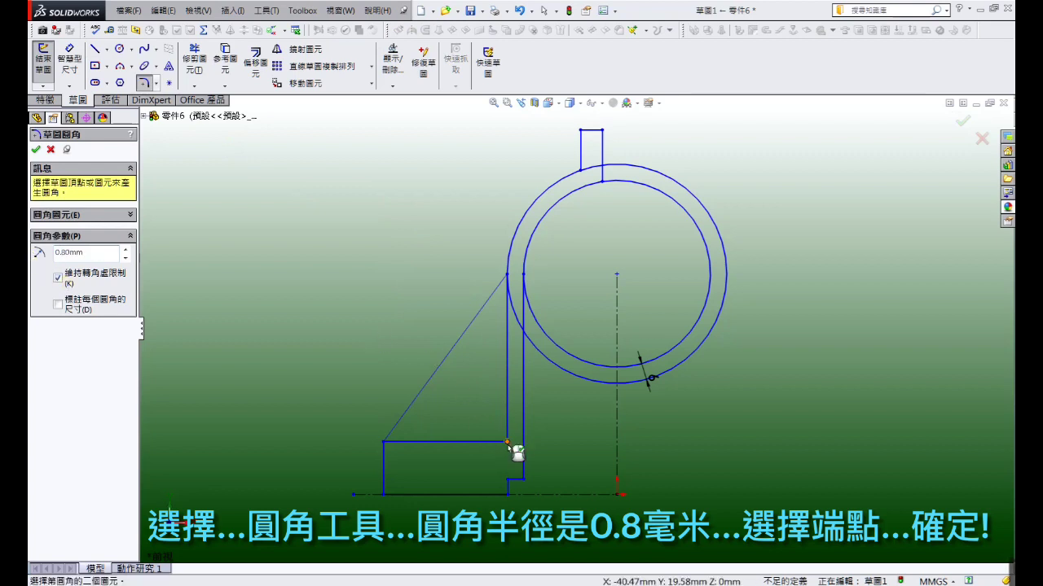
left_click(35, 149)
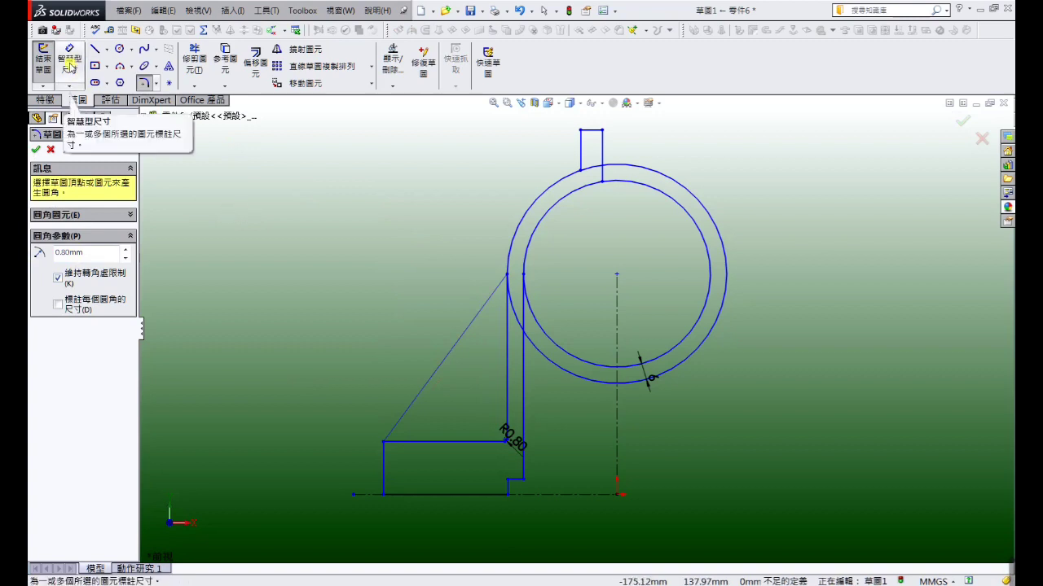
Mirror all left-half profile lines about the vertical centerline to create the right side
left_click(306, 51)
left_click(306, 52)
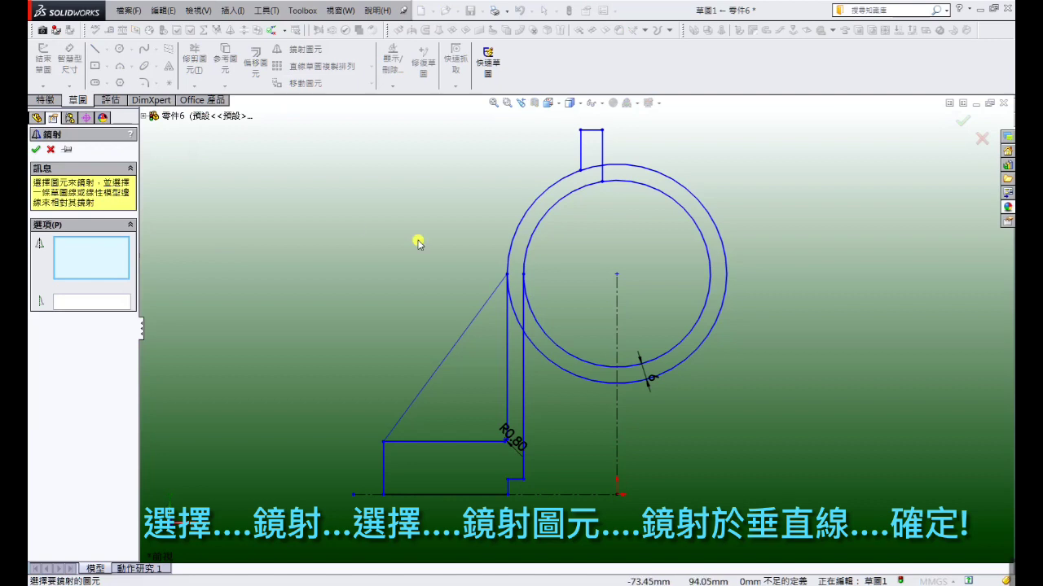
scroll(456, 224, "up", 1)
mouse_move(461, 176)
left_mouse_down()
mouse_move(601, 497)
mouse_move(435, 502)
left_mouse_up()
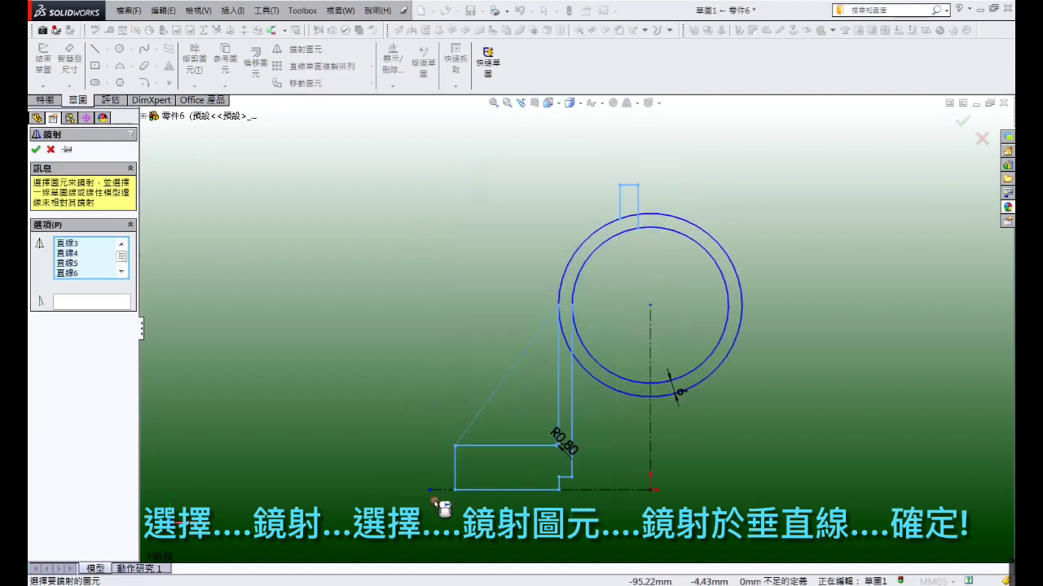
left_click(104, 303)
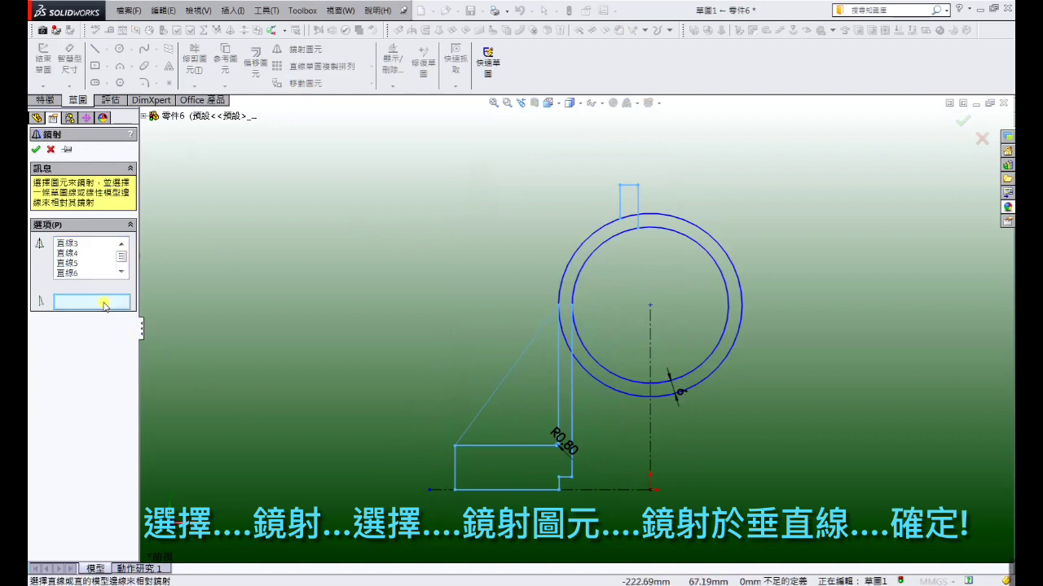
left_click(651, 348)
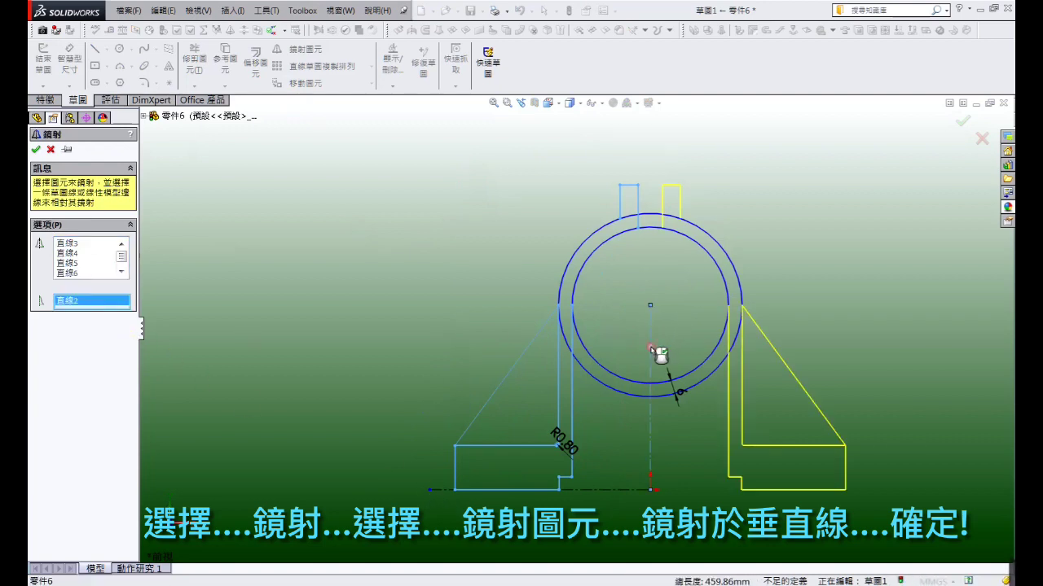
left_click(36, 149)
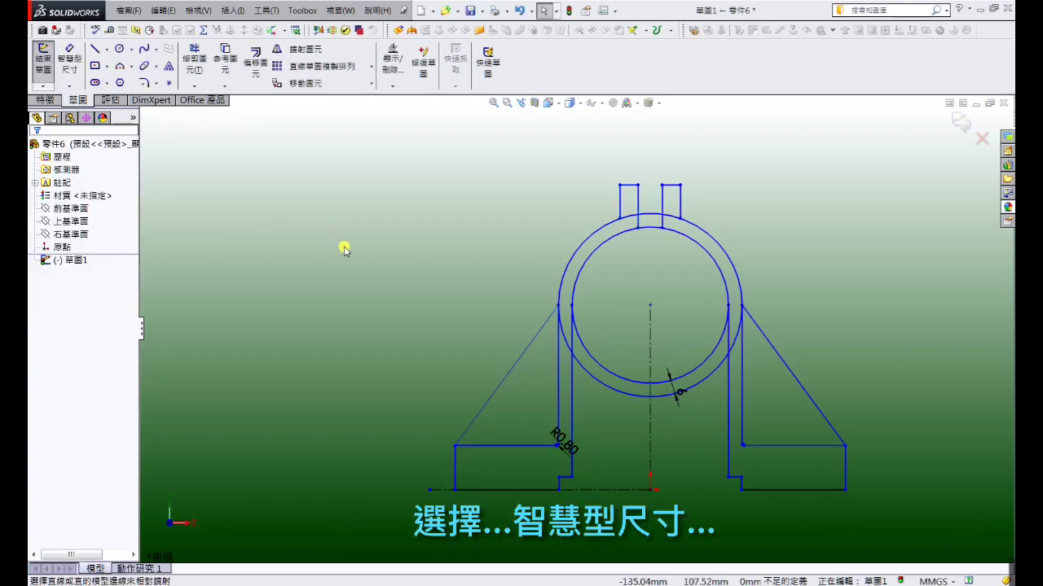
Dimension the inner circle to a 28 mm diameter
left_click(70, 62)
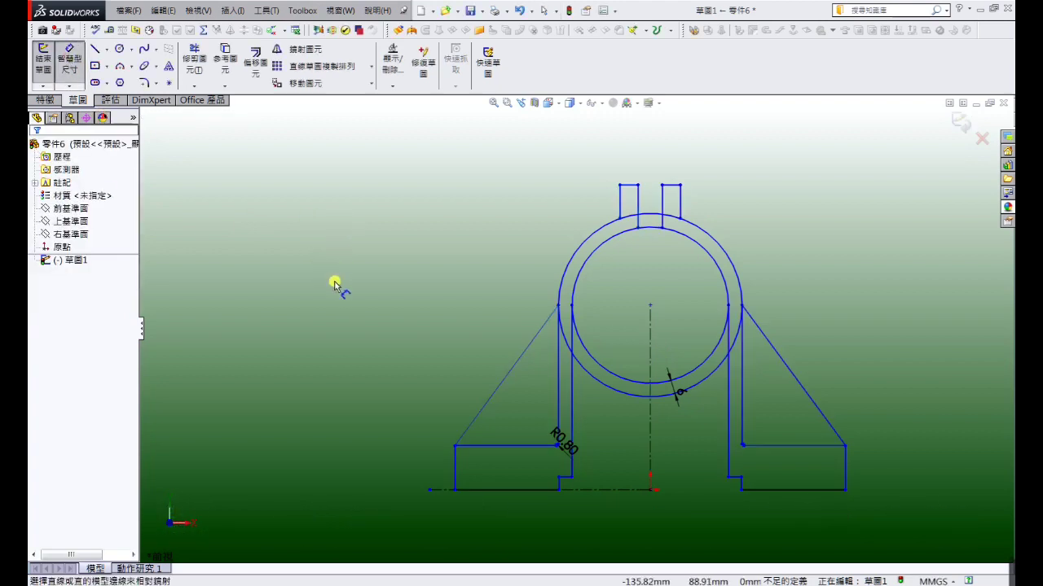
scroll(641, 260, "up", 1)
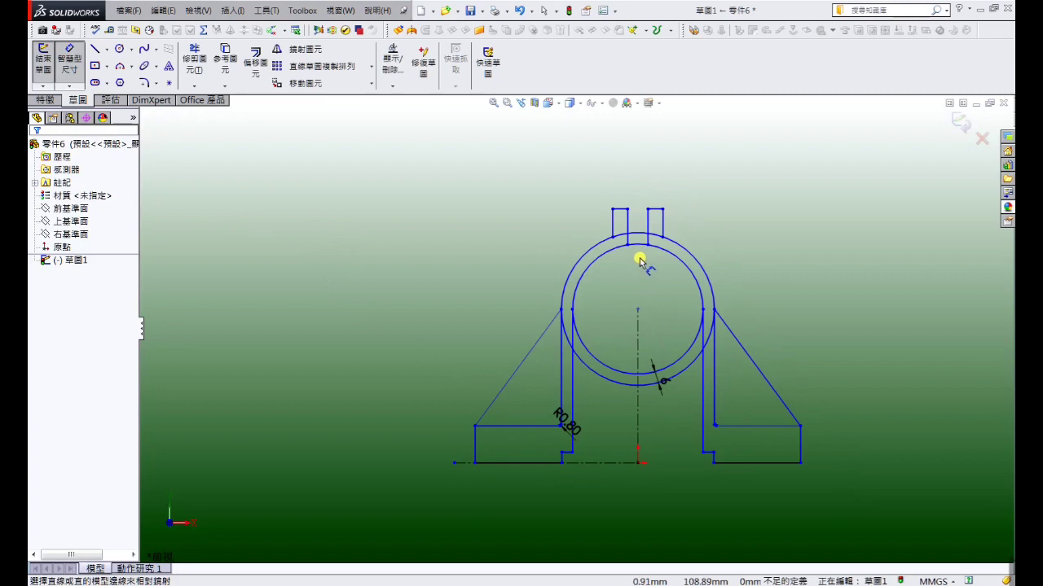
left_click(605, 261)
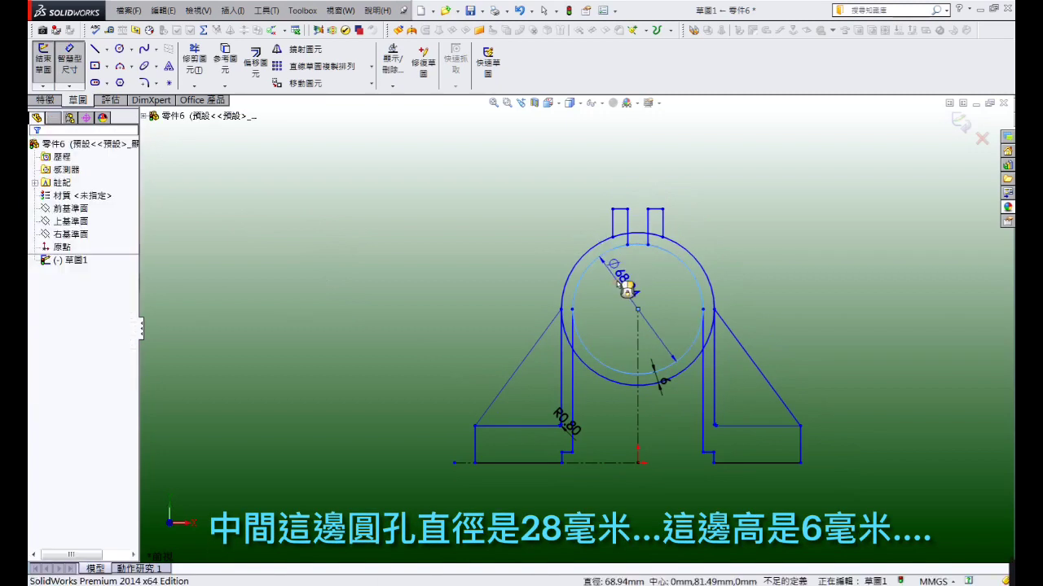
left_click(622, 281)
left_click(616, 299)
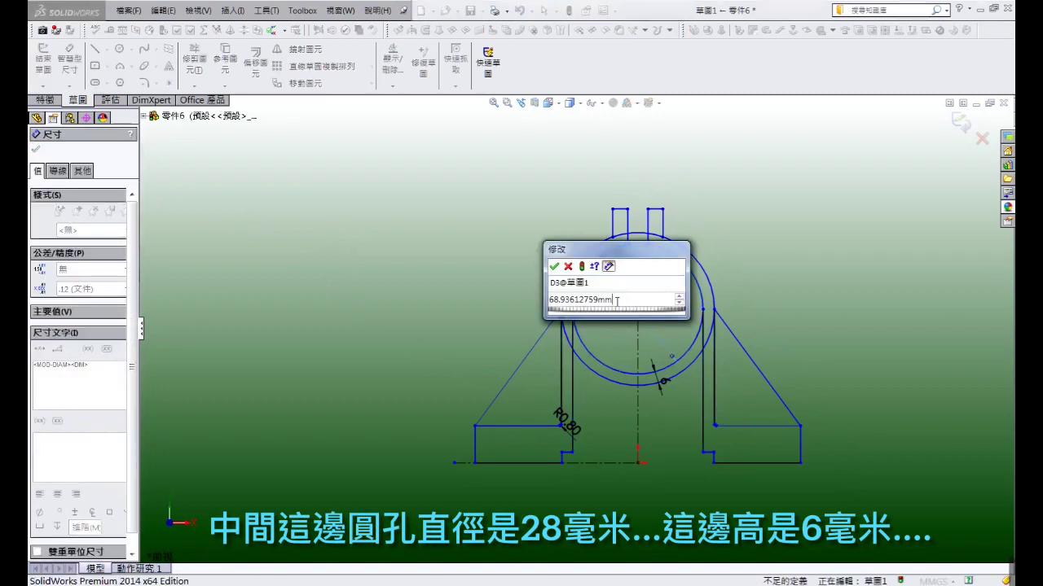
type("28")
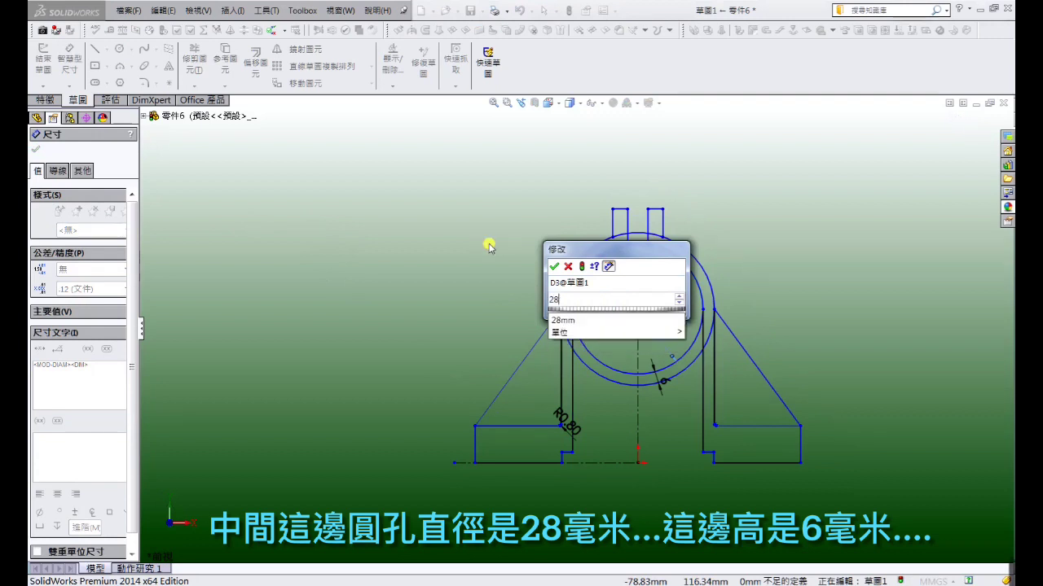
key("Return")
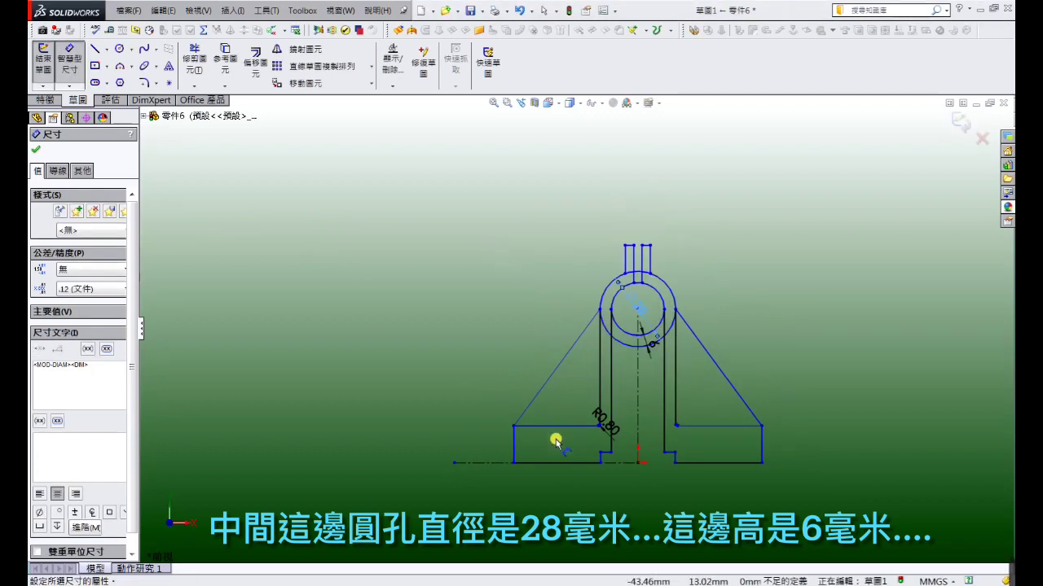
Dimension the base's left-end height to 6 mm
left_click(515, 447)
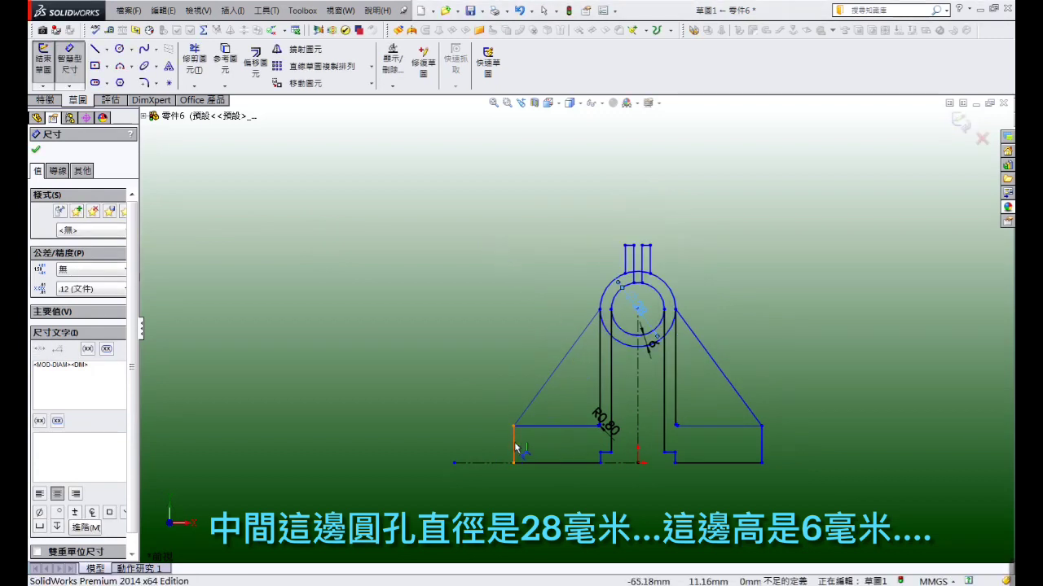
left_click(503, 449)
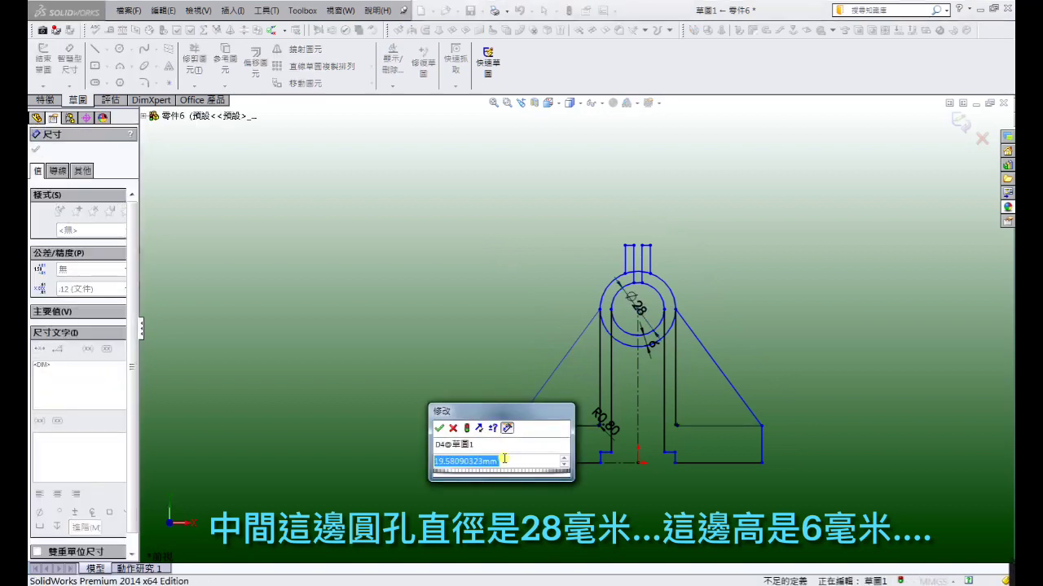
type("6")
key("Return")
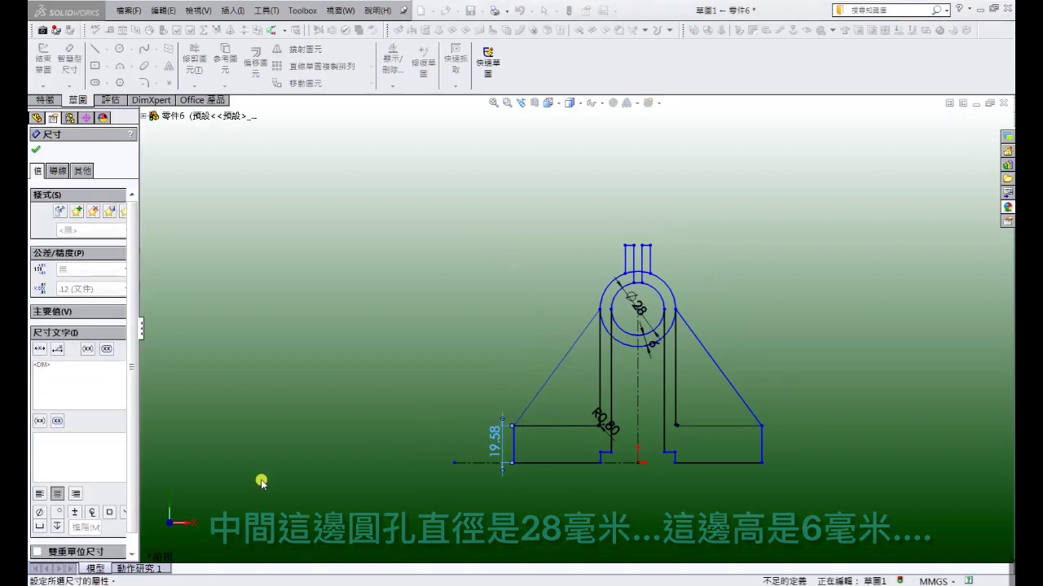
Dimension the bottom notch height to 1.6 mm
scroll(567, 468, "down", 3)
scroll(606, 458, "down", 3)
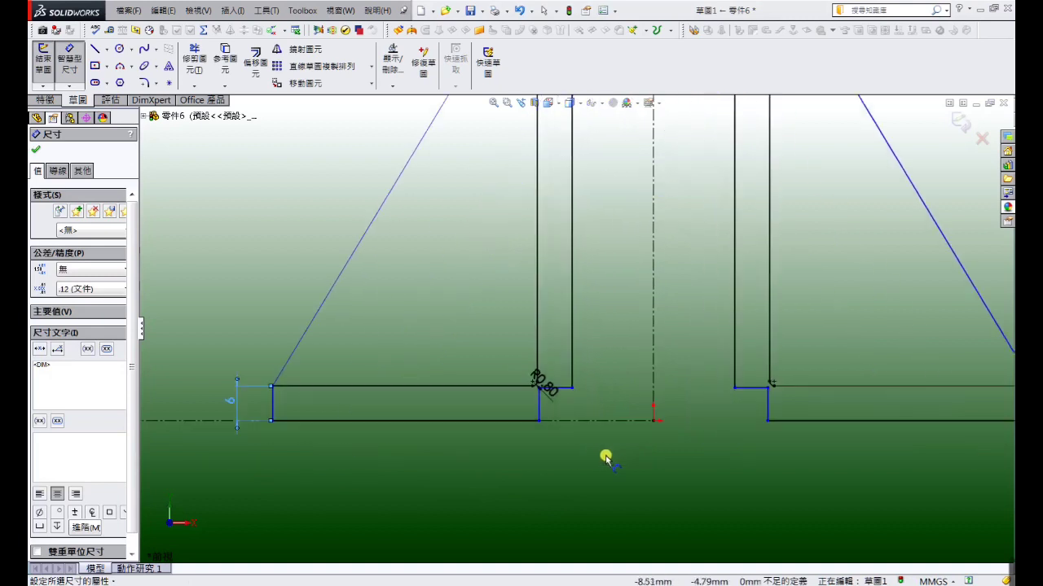
left_click(539, 404)
left_click(557, 414)
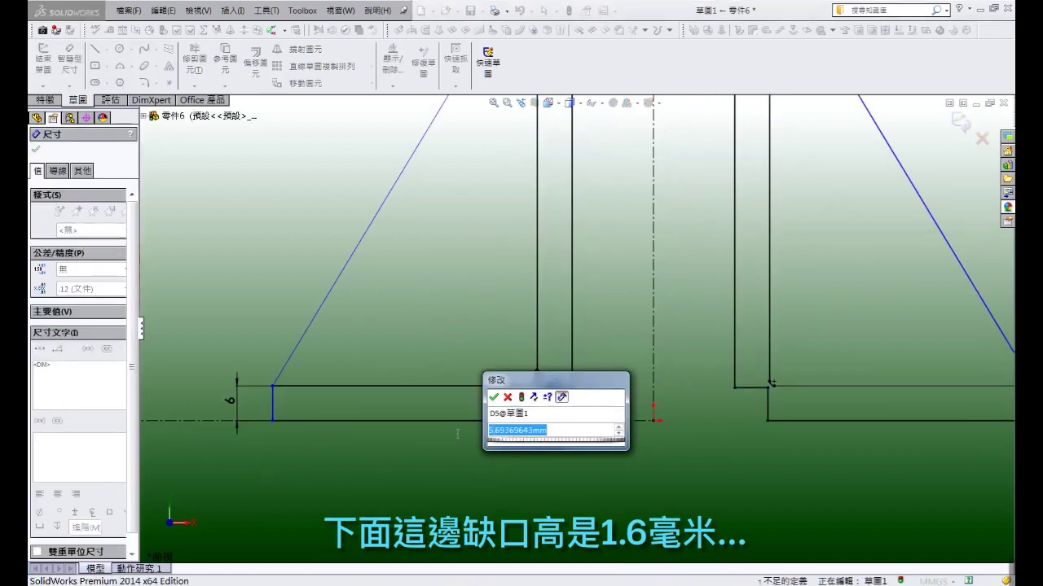
type("1.6")
key("Return")
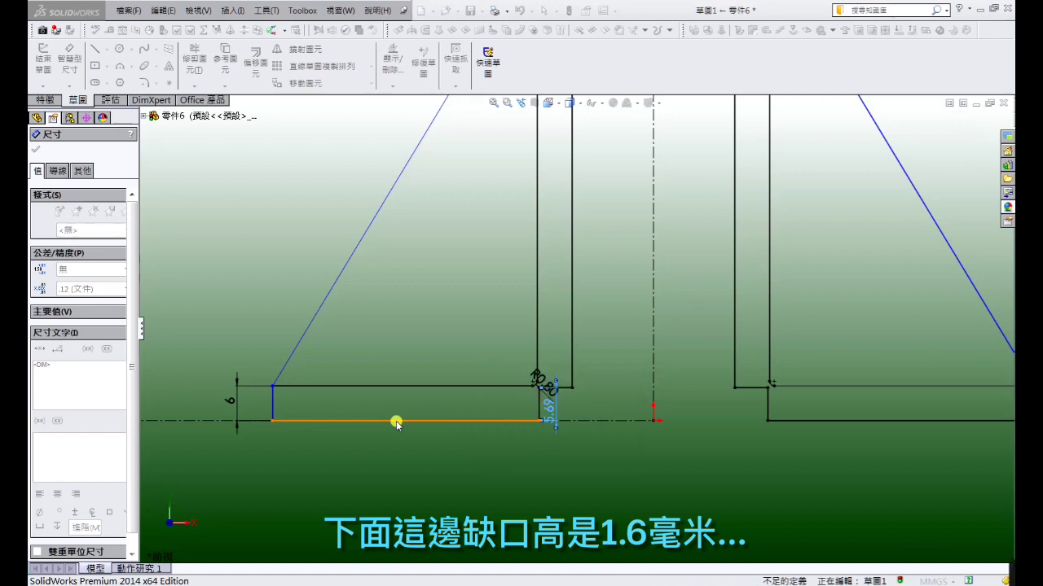
Dimension the left foot width to 8 mm
scroll(402, 415, "up", 2)
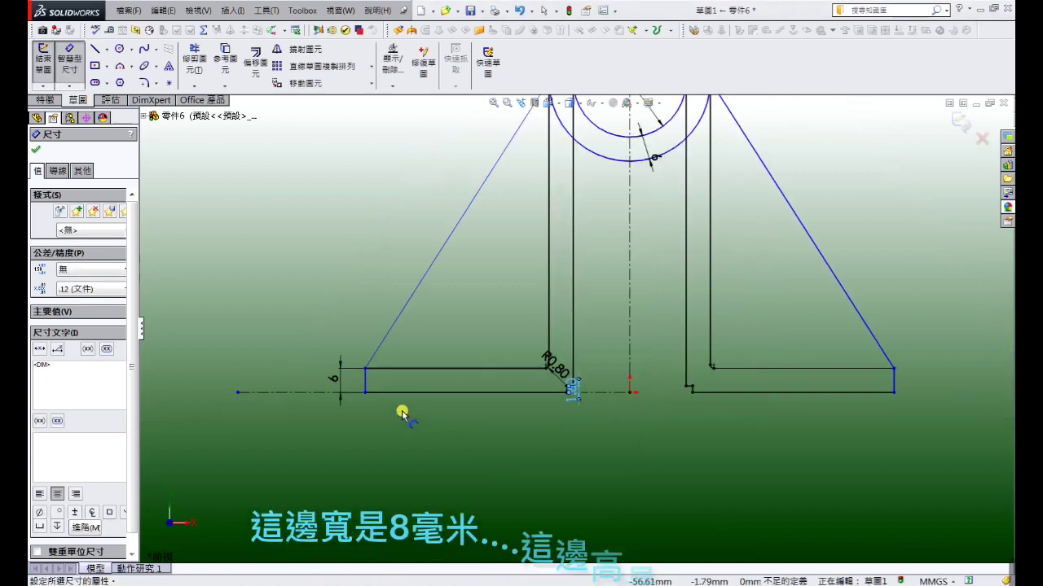
left_click(549, 320)
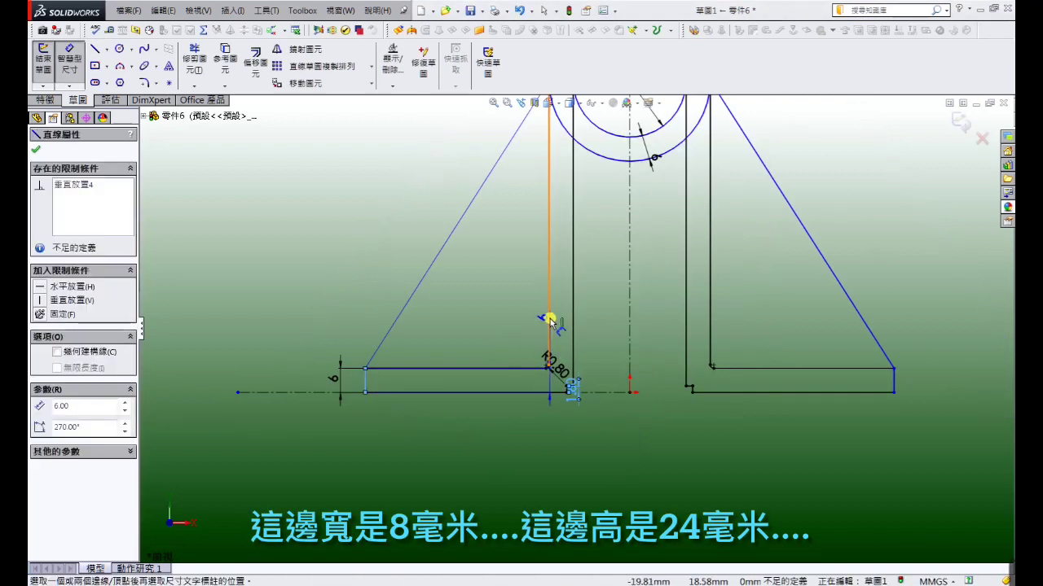
left_click(364, 368)
left_click(477, 278)
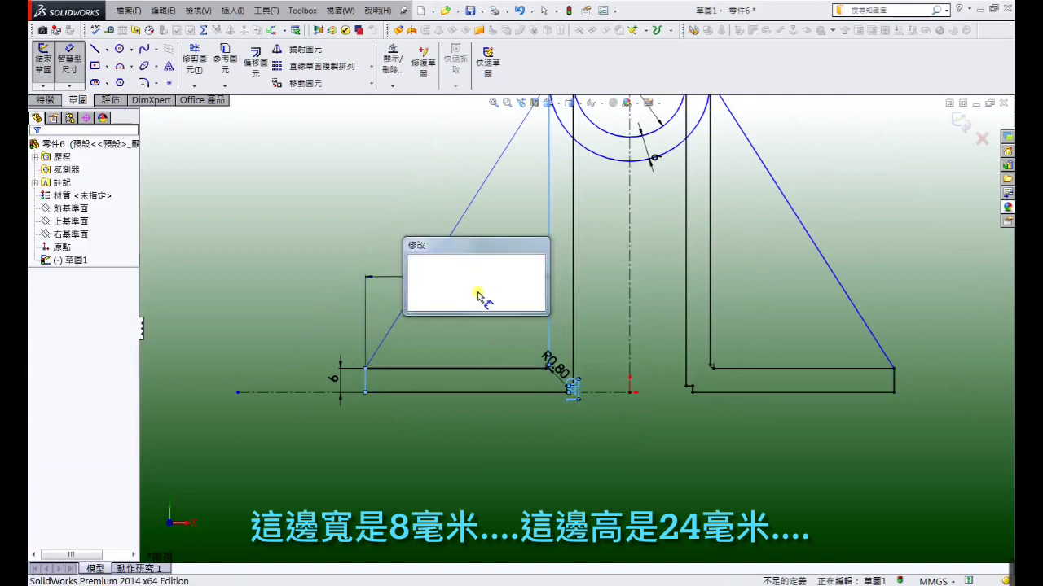
left_click_drag(463, 295, 490, 294)
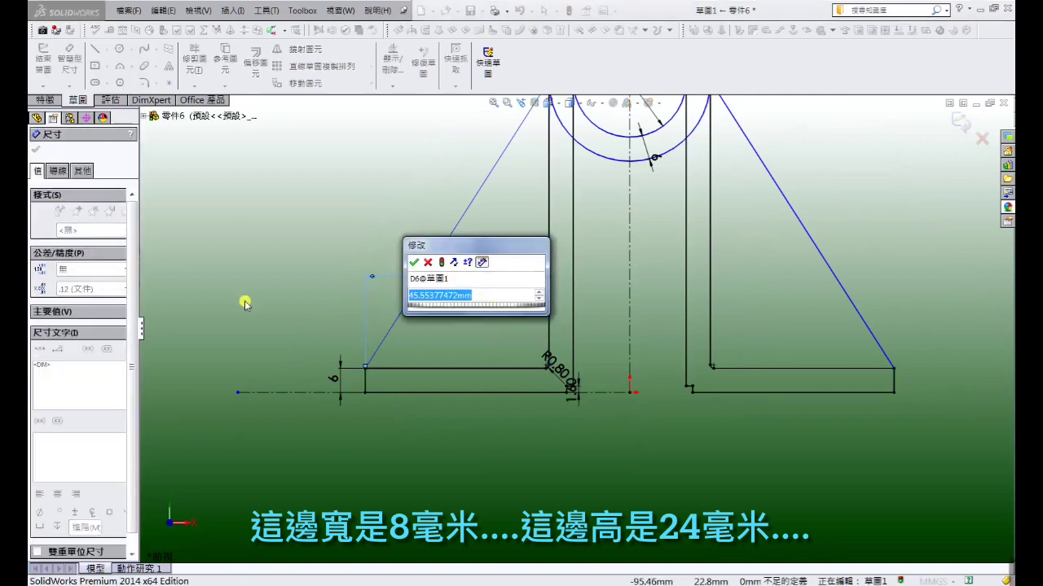
type("8")
key("Return")
Dimension the slanted support's height to 24 mm
scroll(476, 219, "up", 1)
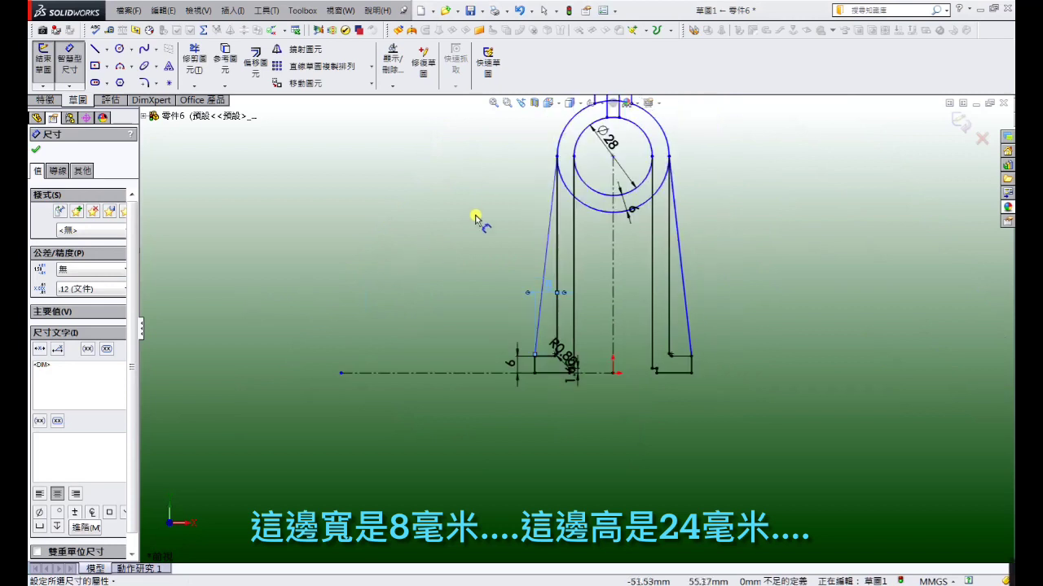
left_click(546, 269)
left_click(503, 275)
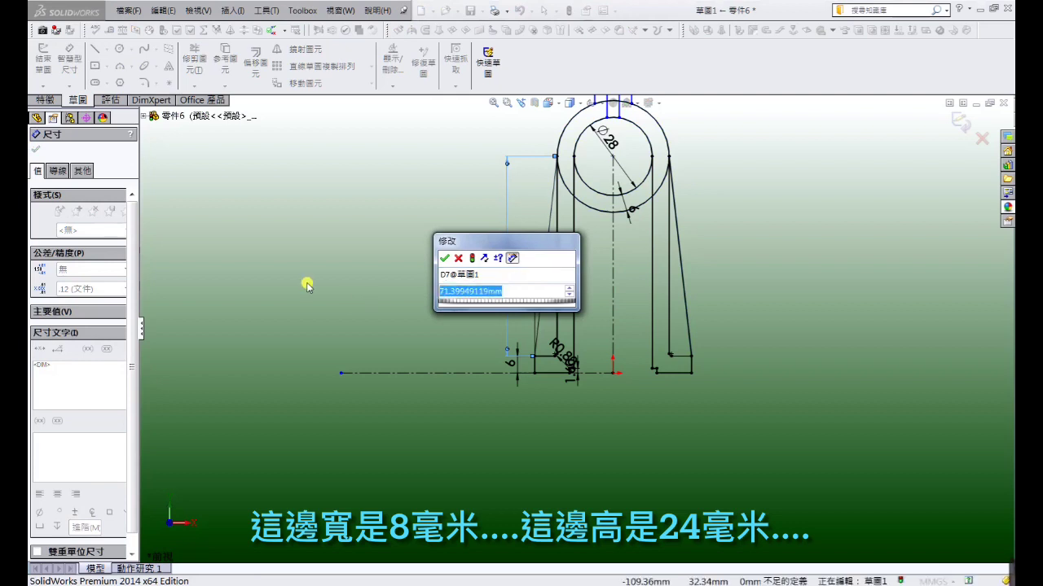
type("24")
key("Return")
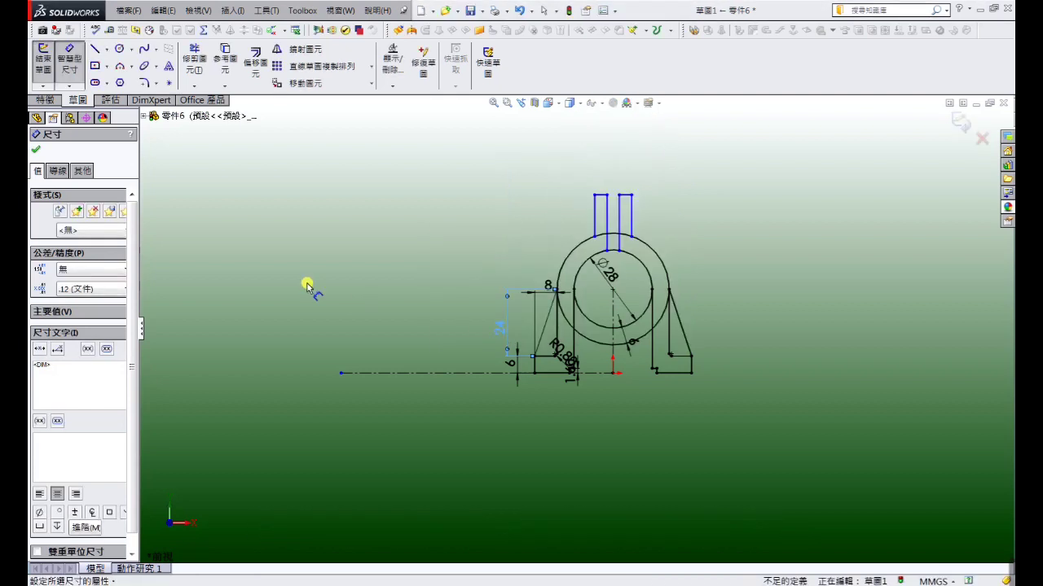
Dimension the clamp ear height to 7.2 mm
left_click(593, 218)
left_click(580, 220)
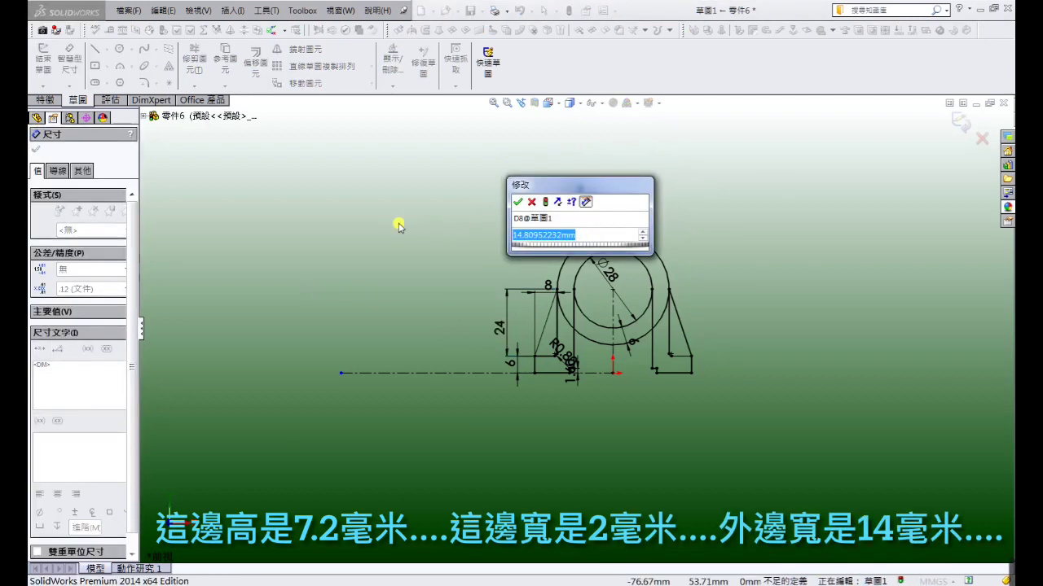
type("7.2")
key("Return")
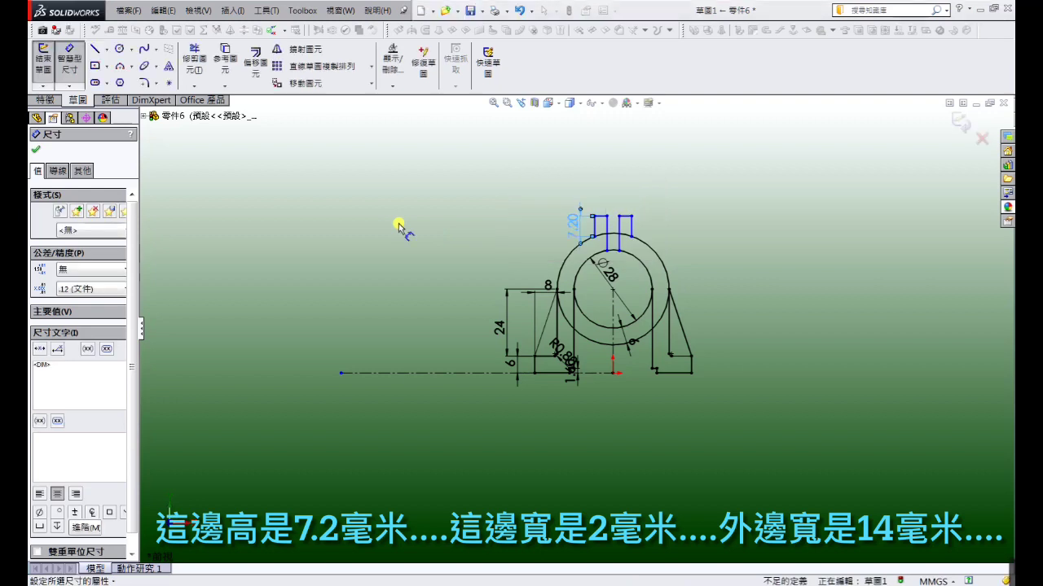
scroll(635, 245, "down", 3)
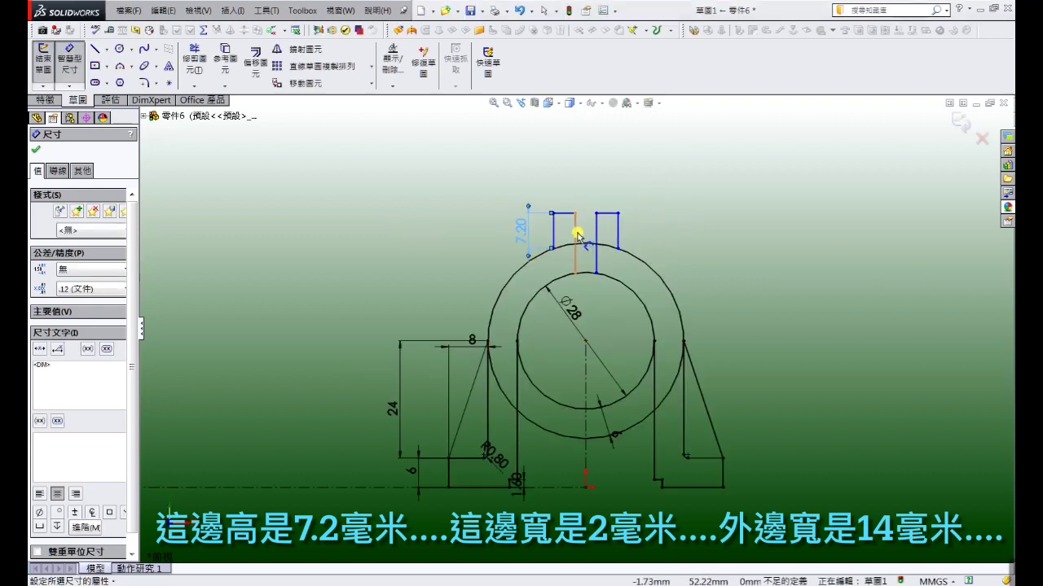
Dimension the slot between the ears to 2 mm wide
left_click(576, 234)
left_click(596, 236)
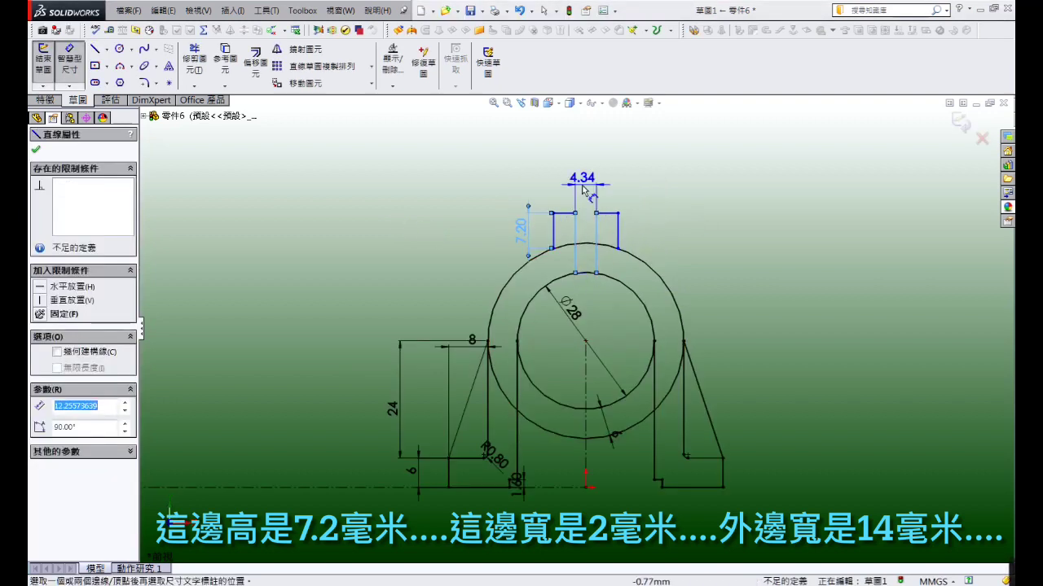
left_click(584, 189)
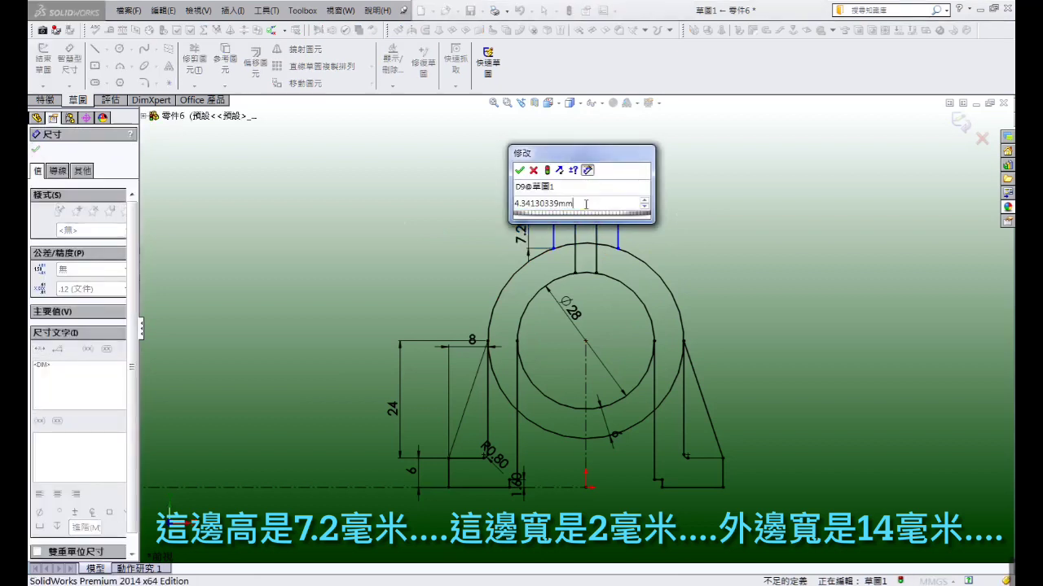
type("2")
key("Return")
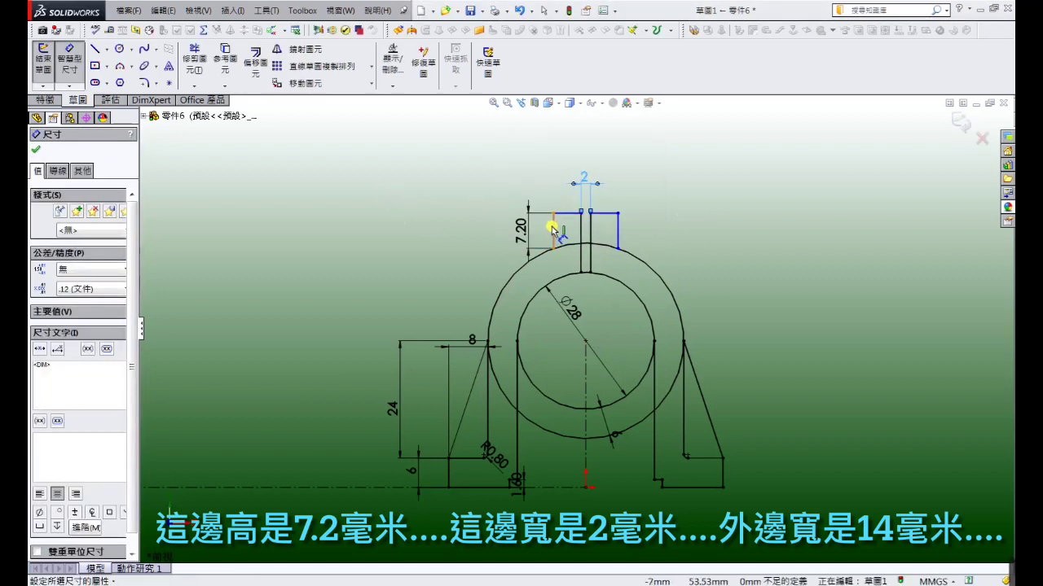
Dimension the ears' overall outer width to 14 mm, fully defining the sketch
left_click(617, 232)
left_click(553, 231)
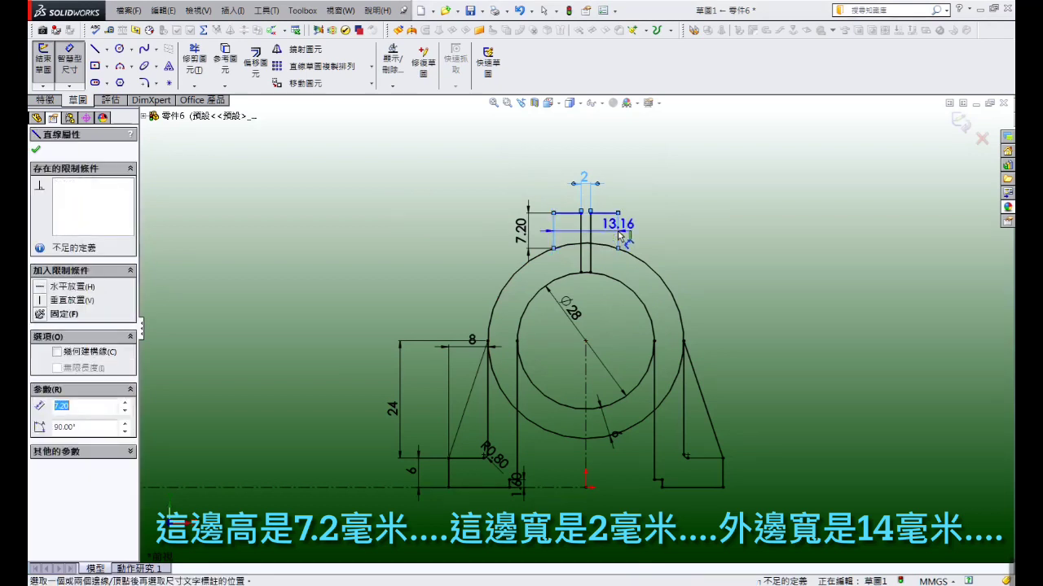
left_click(594, 159)
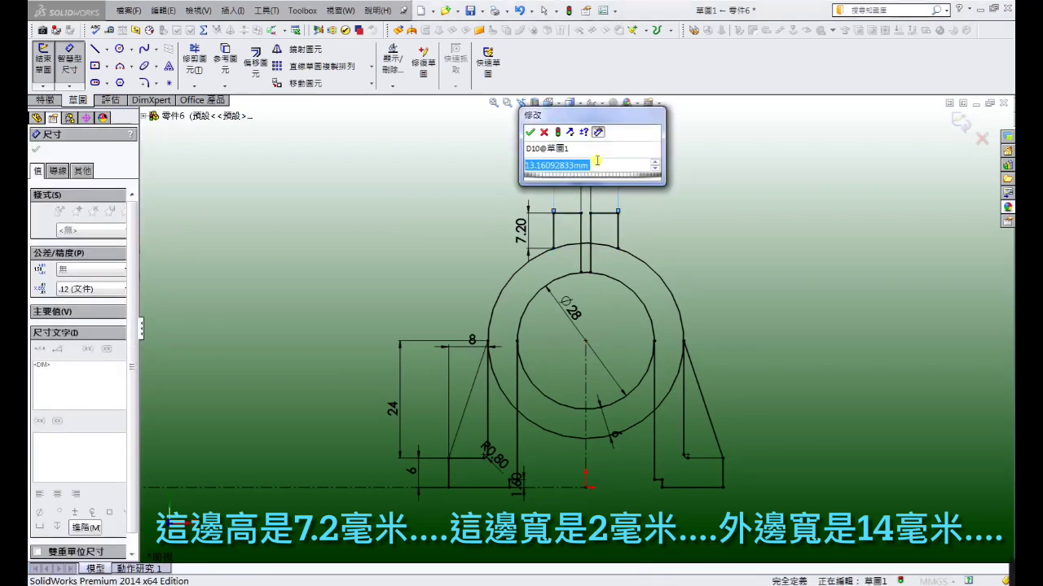
type("14")
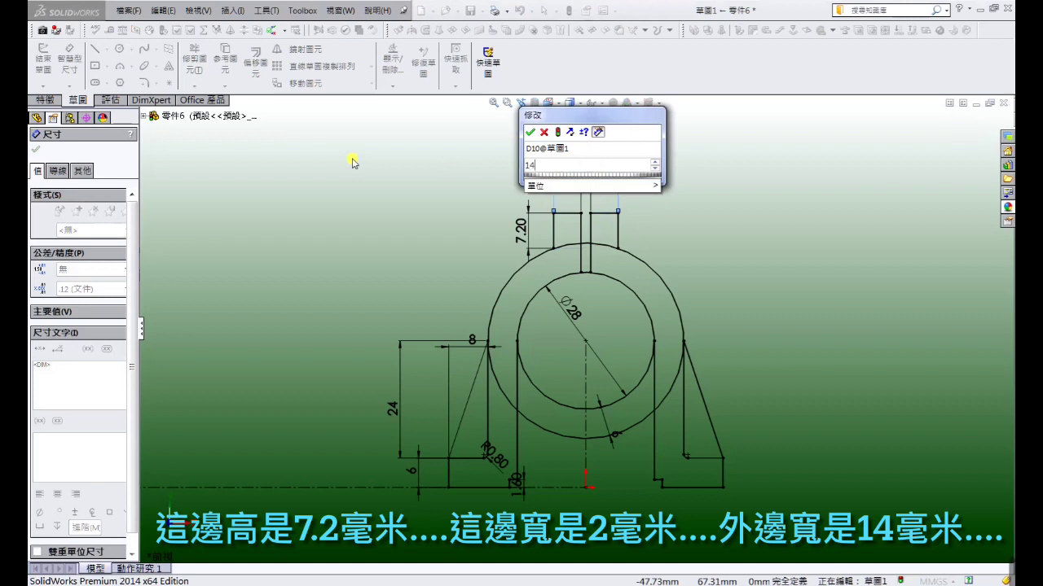
key("Return")
left_click(393, 220)
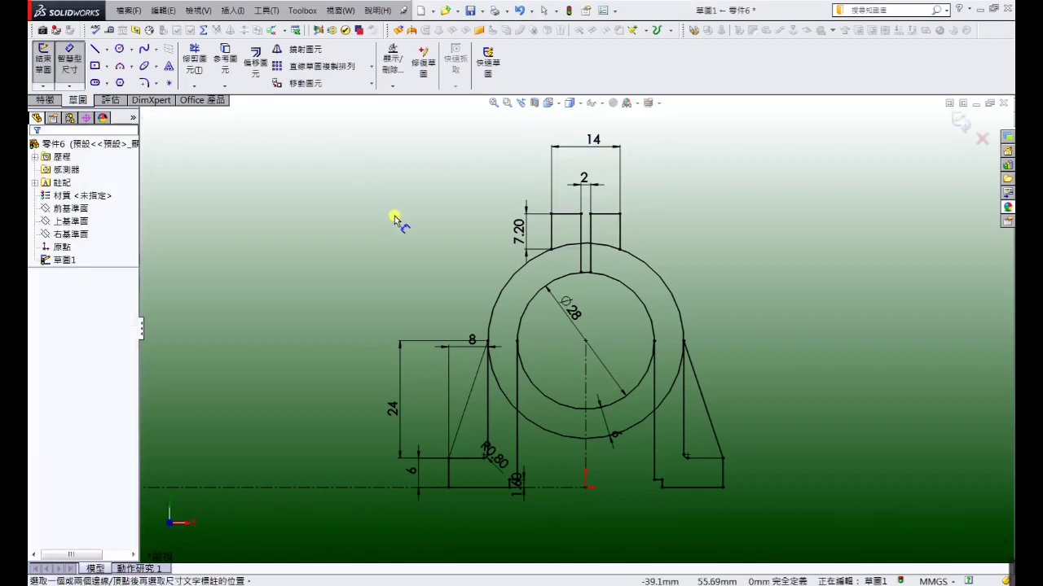
Trim the outer circle arcs under the left ear and between the slot lines
left_click(196, 67)
scroll(575, 261, "down", 2)
scroll(575, 261, "down", 1)
left_click(564, 247)
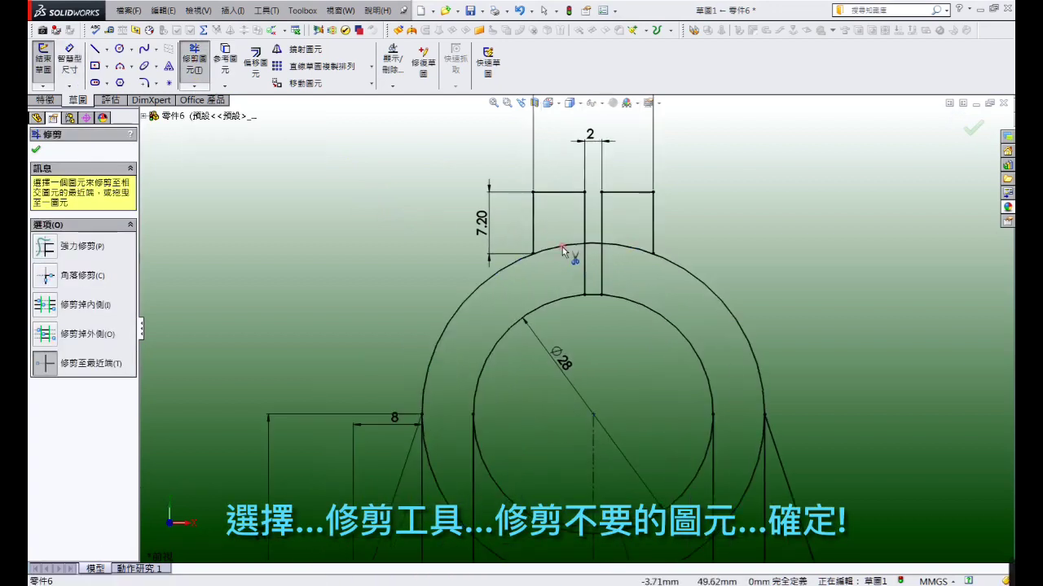
left_click(593, 248)
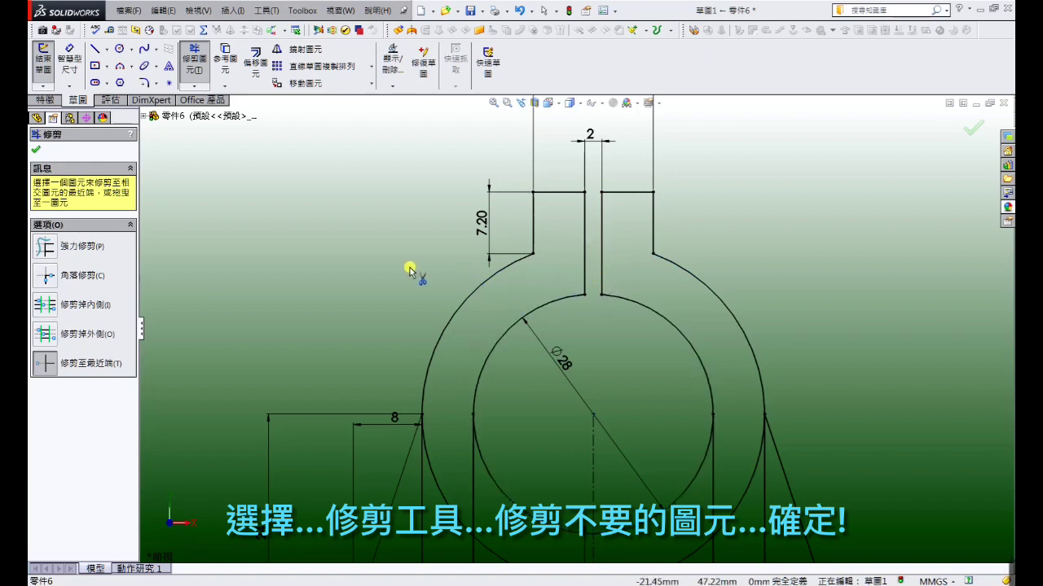
key("z")
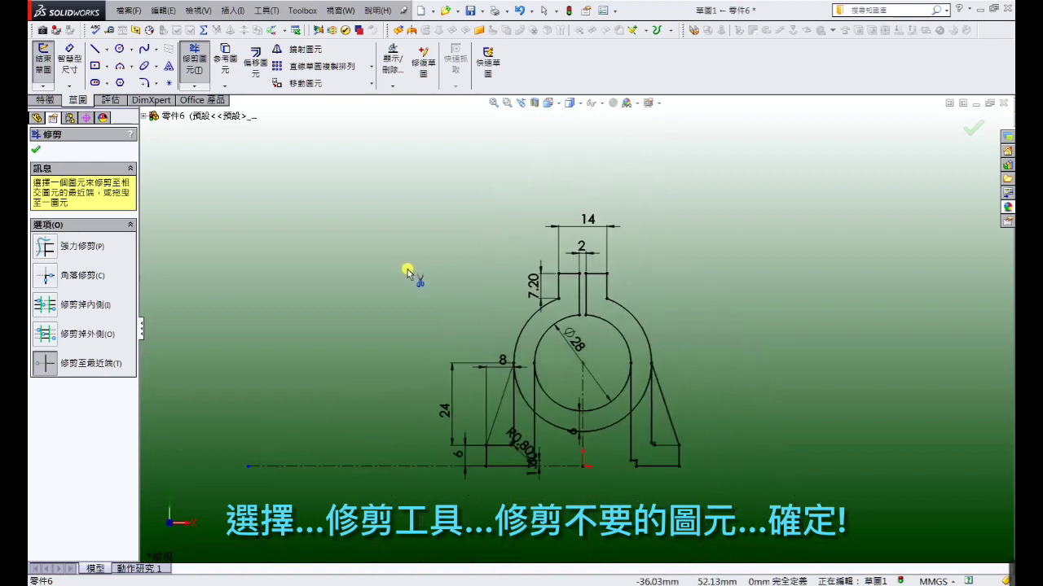
left_click(35, 149)
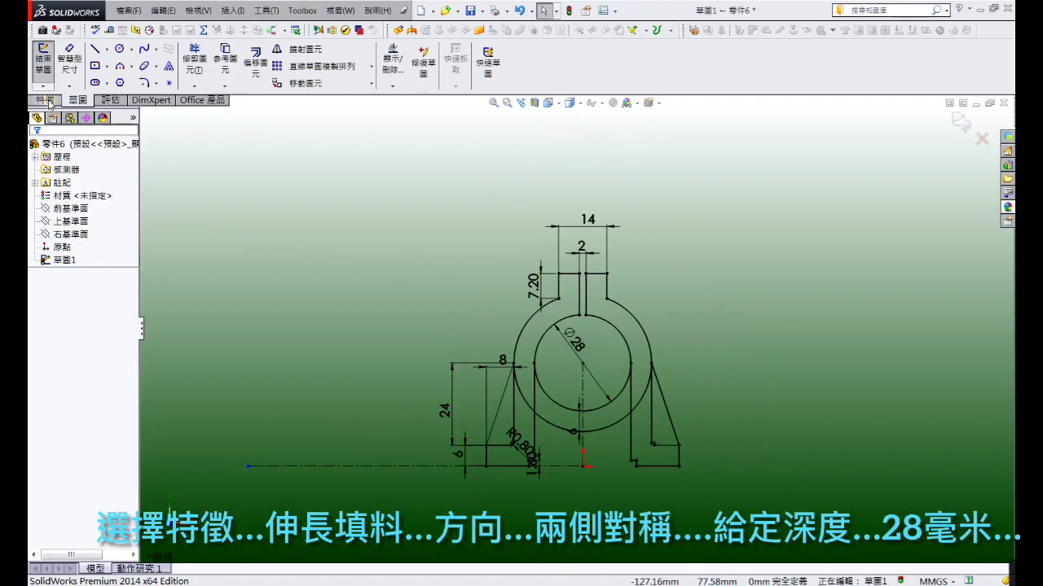
Extrude the ring, top tab and foot regions 28 mm mid-plane as Boss-Extrude1
left_click(46, 100)
left_click(51, 77)
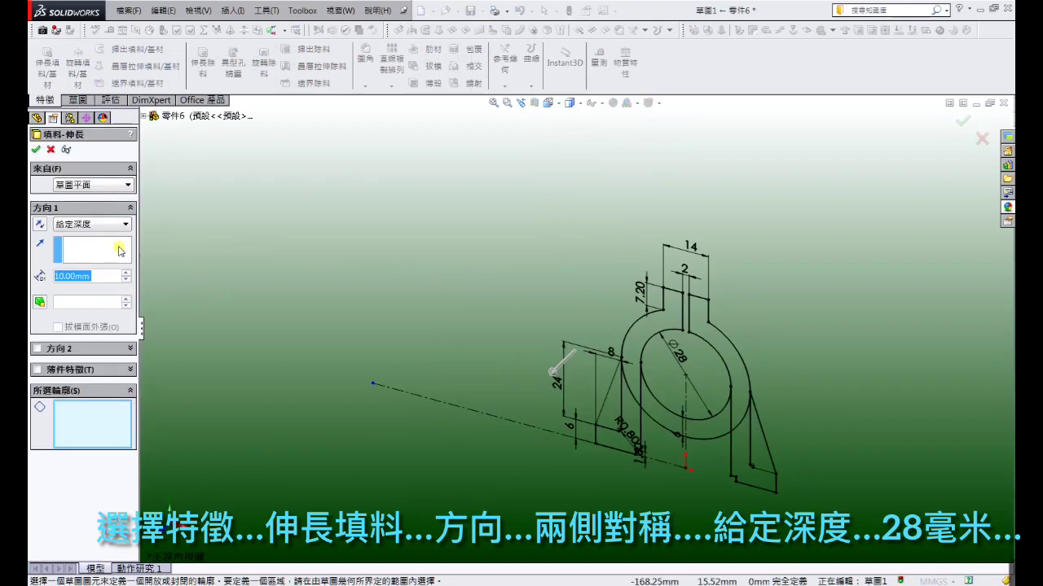
left_click(127, 226)
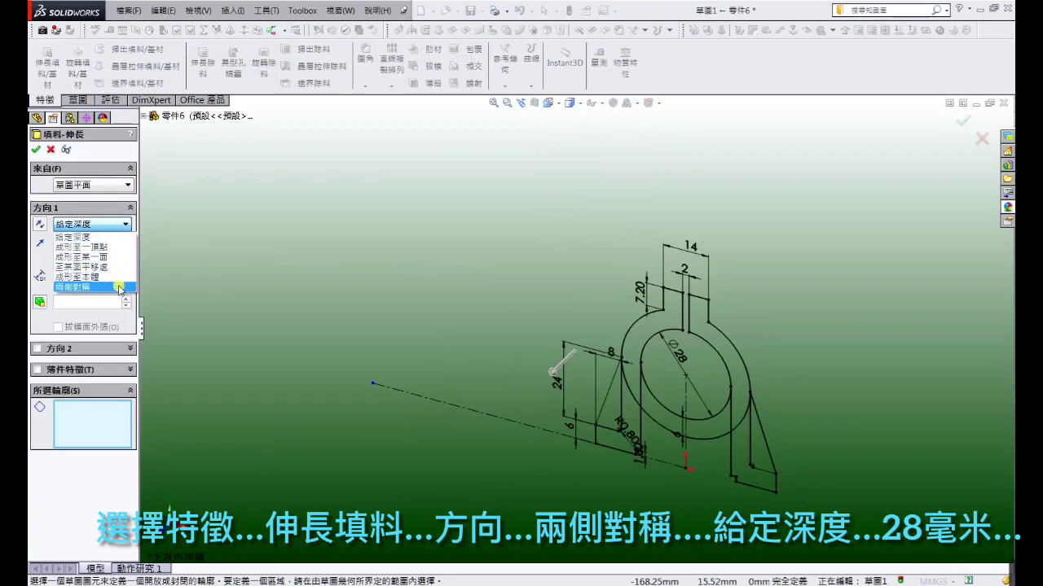
left_click(120, 288)
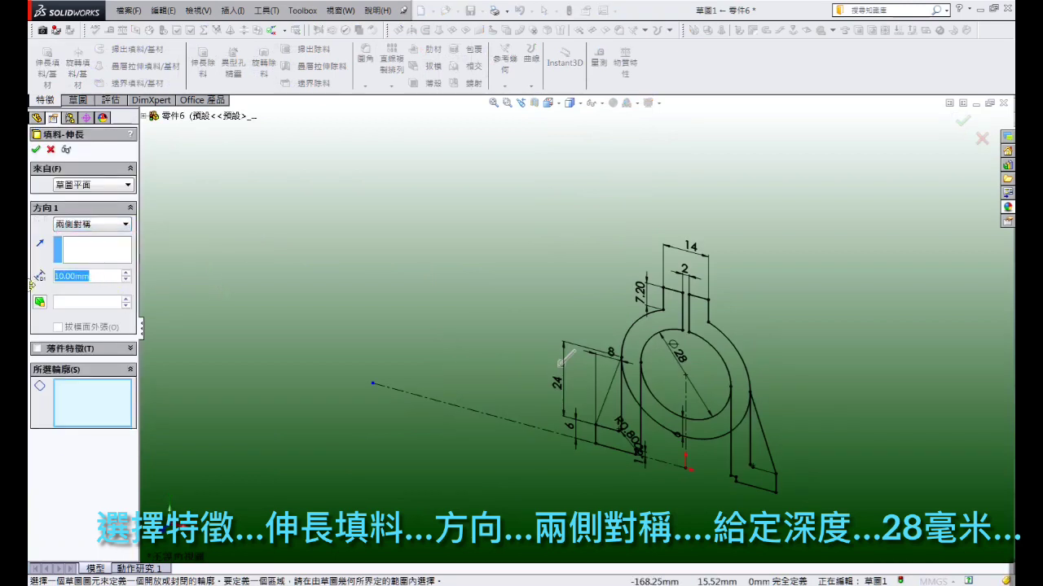
type("28")
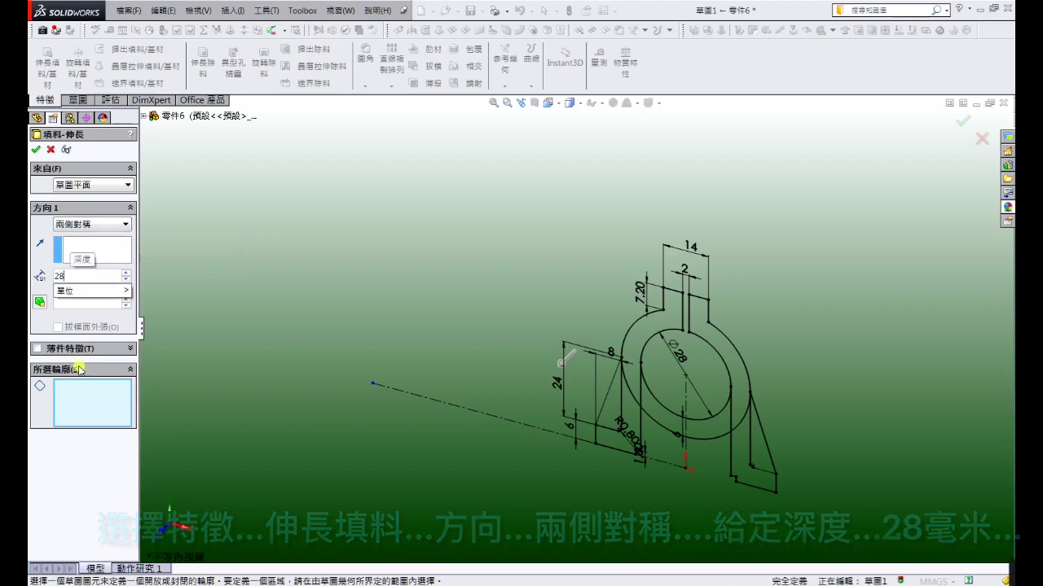
left_click(86, 389)
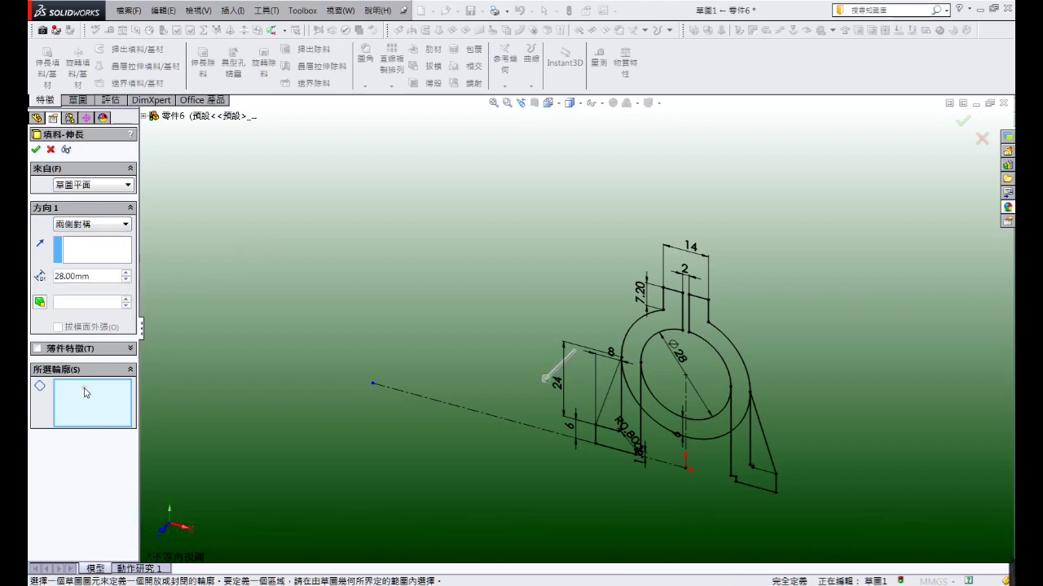
left_click(621, 451)
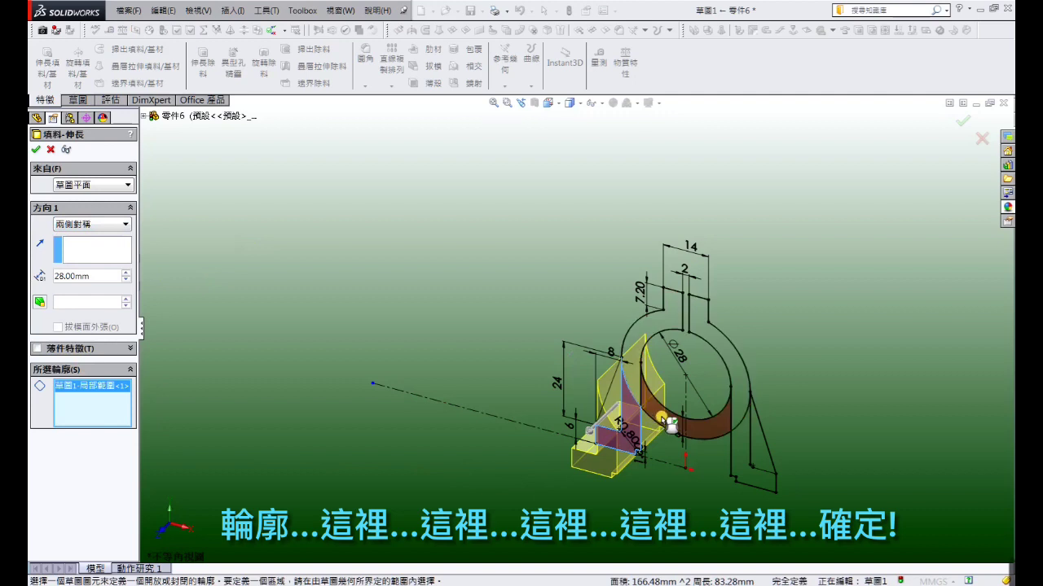
left_click(661, 421)
left_click(674, 306)
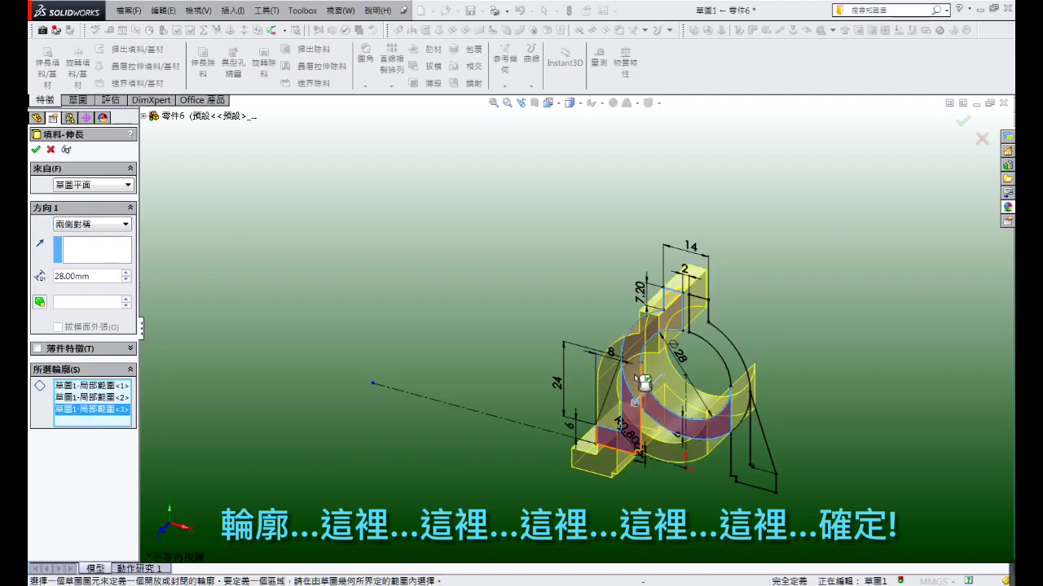
left_click(727, 356)
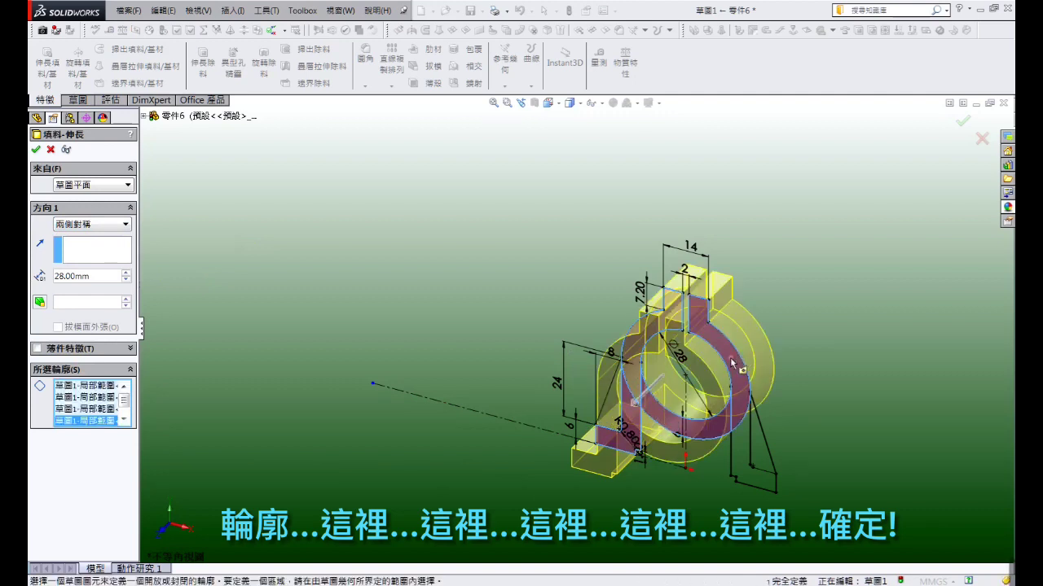
left_click(736, 439)
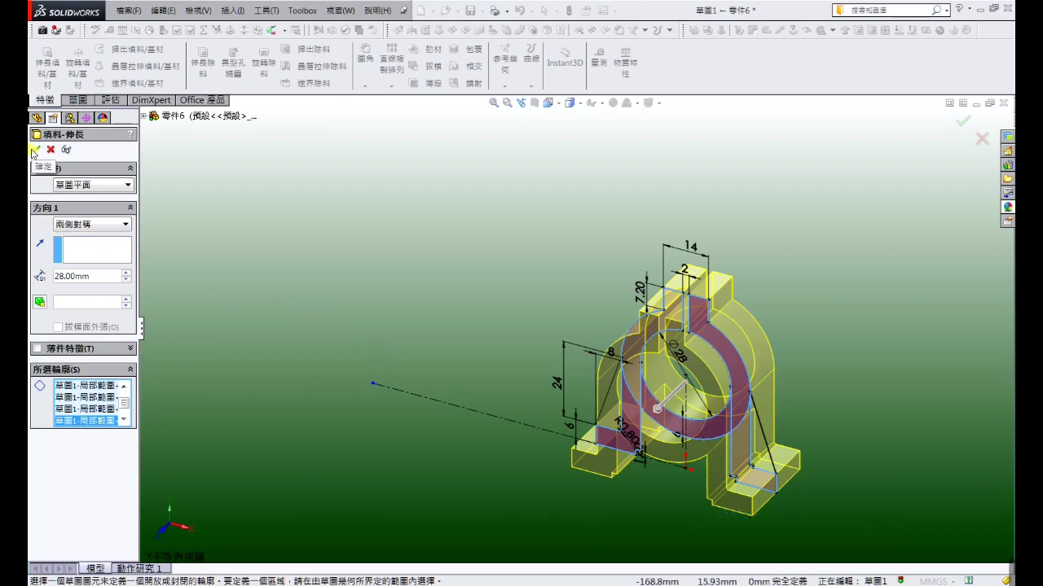
left_click(36, 151)
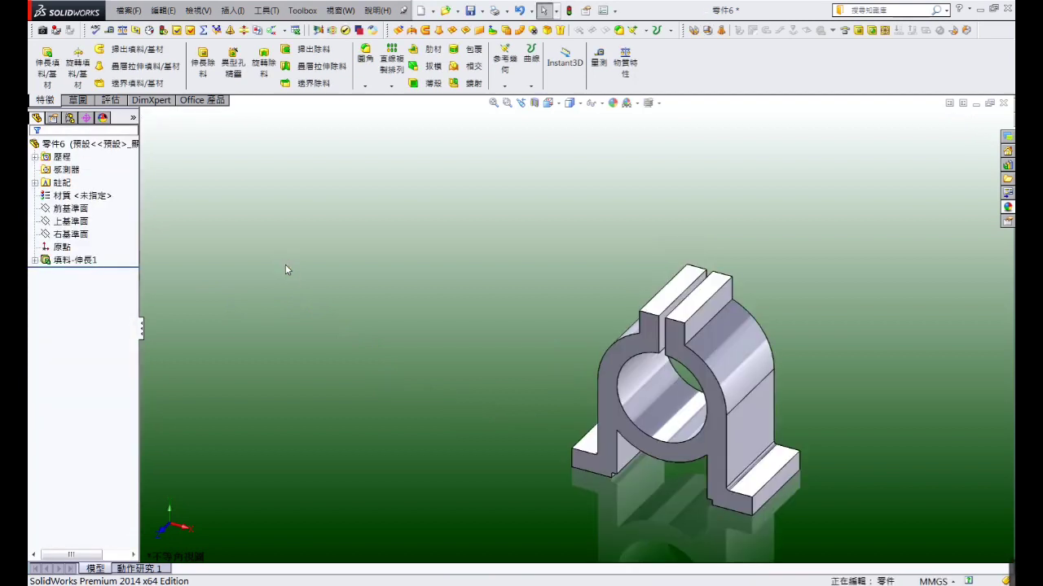
Reuse Sketch1 to extrude both triangular rib regions 6 mm mid-plane
left_click(34, 260)
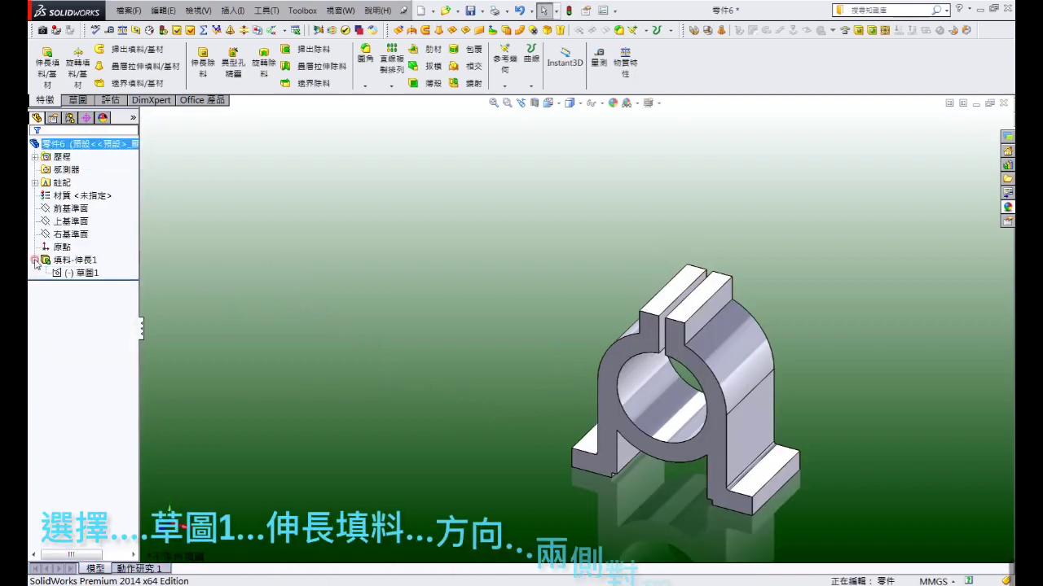
left_click(81, 273)
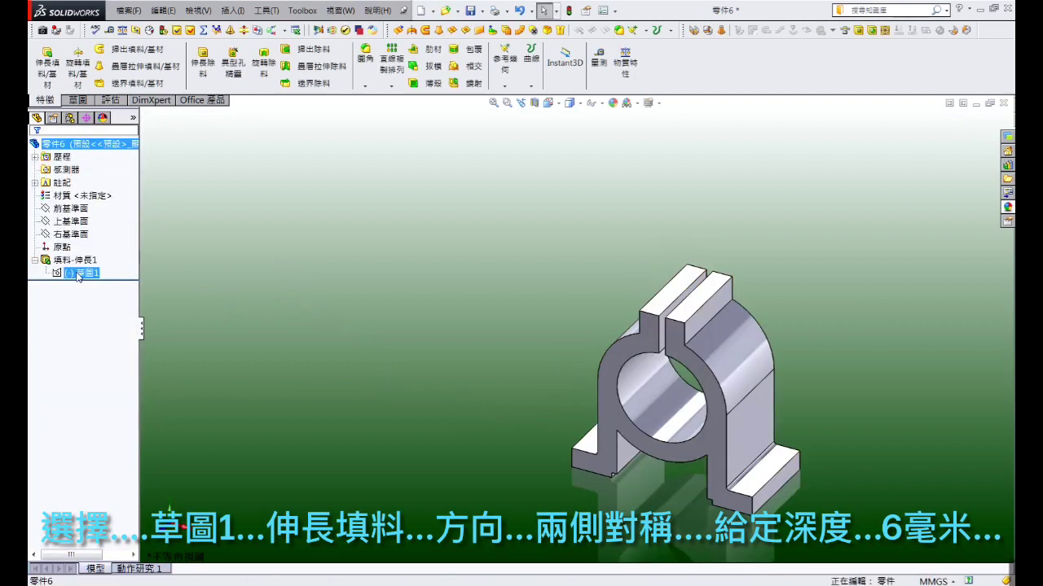
left_click(45, 71)
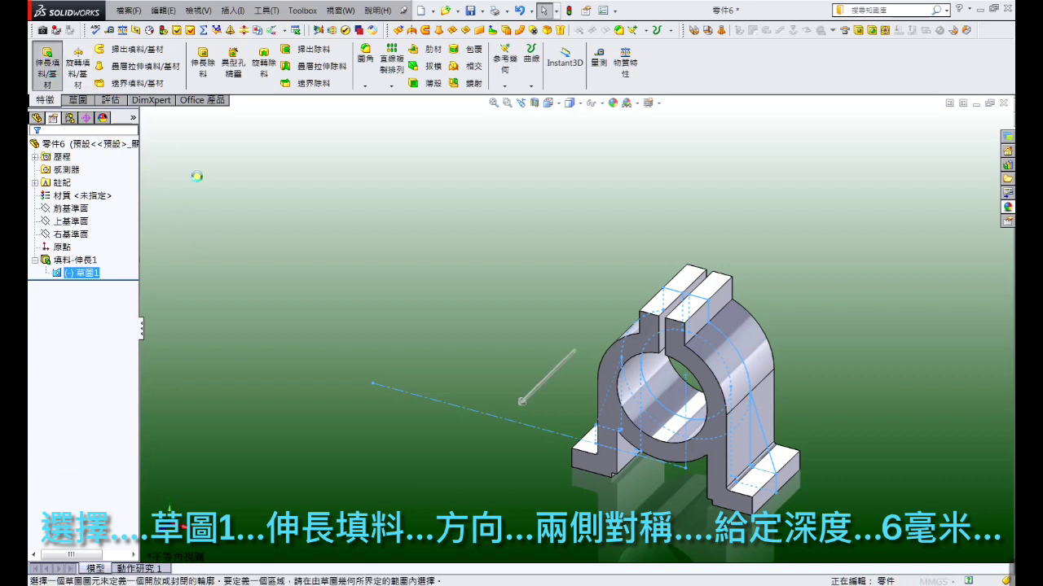
left_click(127, 225)
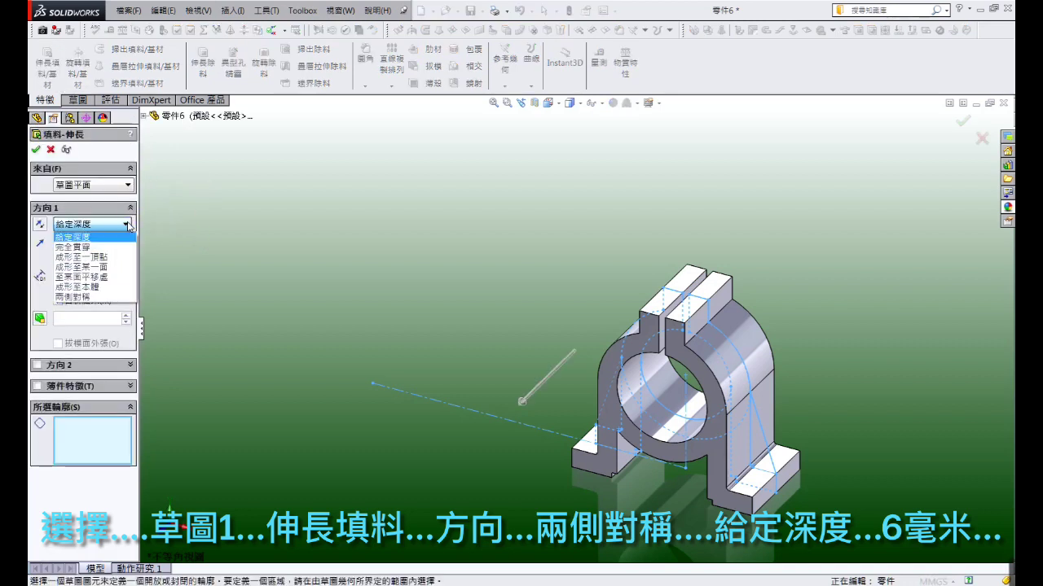
left_click(114, 297)
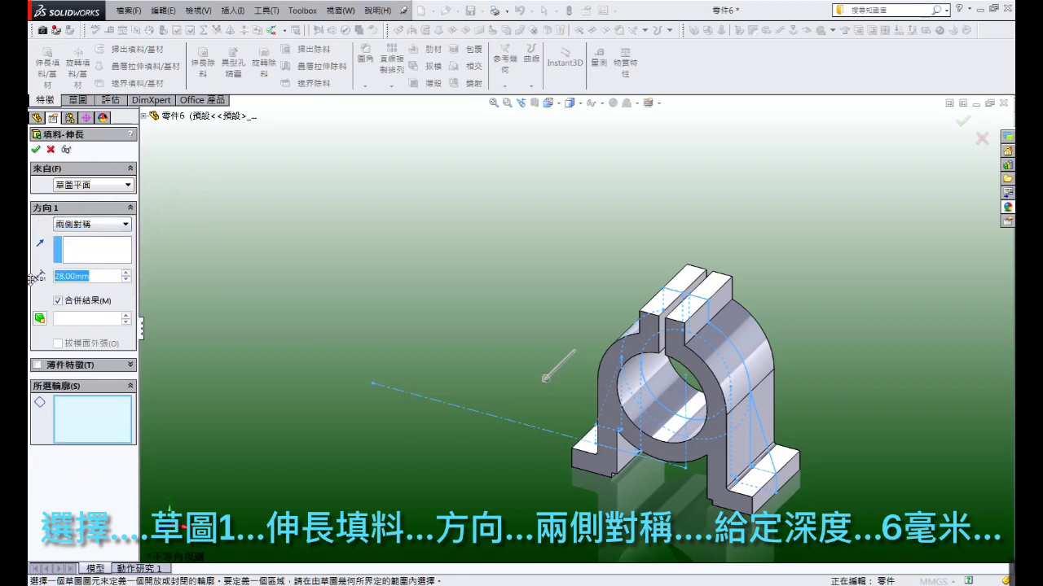
type("6")
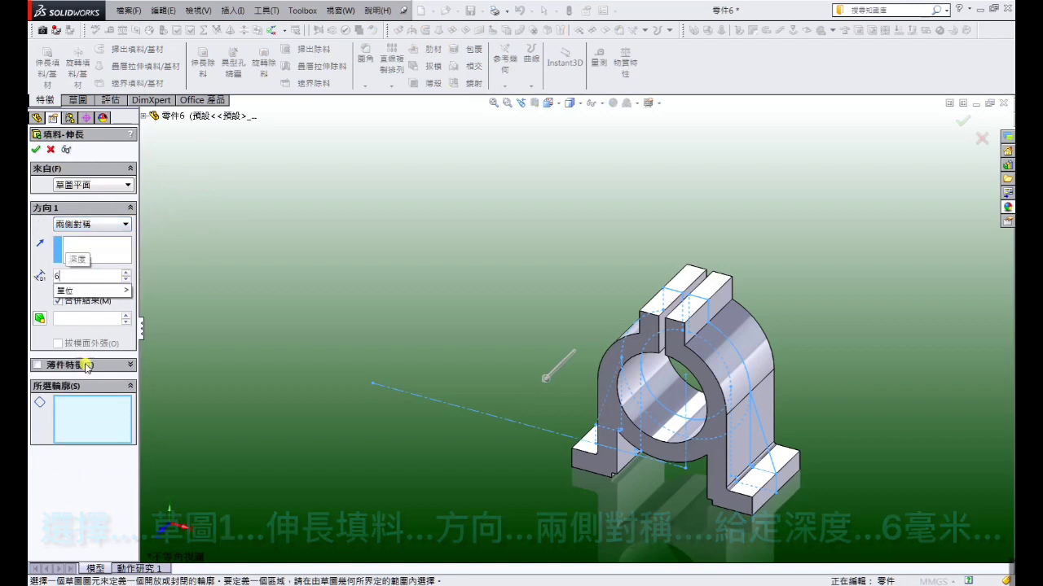
left_click(91, 405)
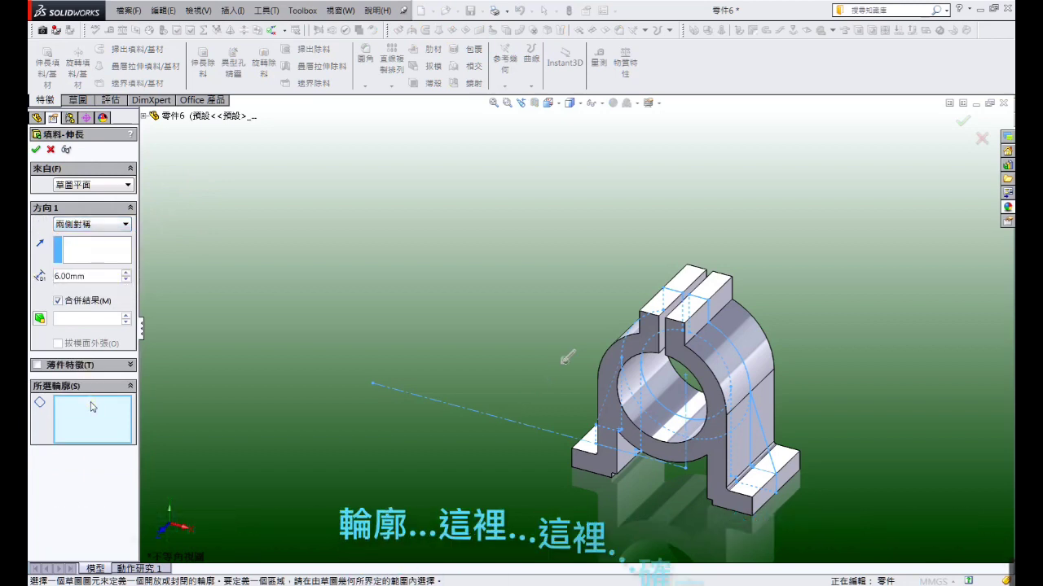
left_click(770, 466)
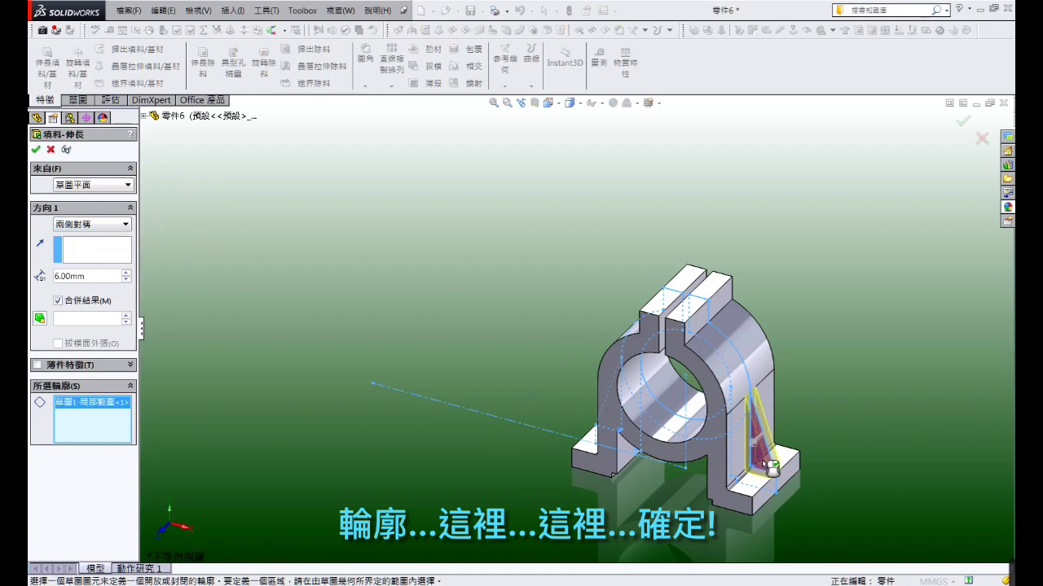
left_click(617, 401)
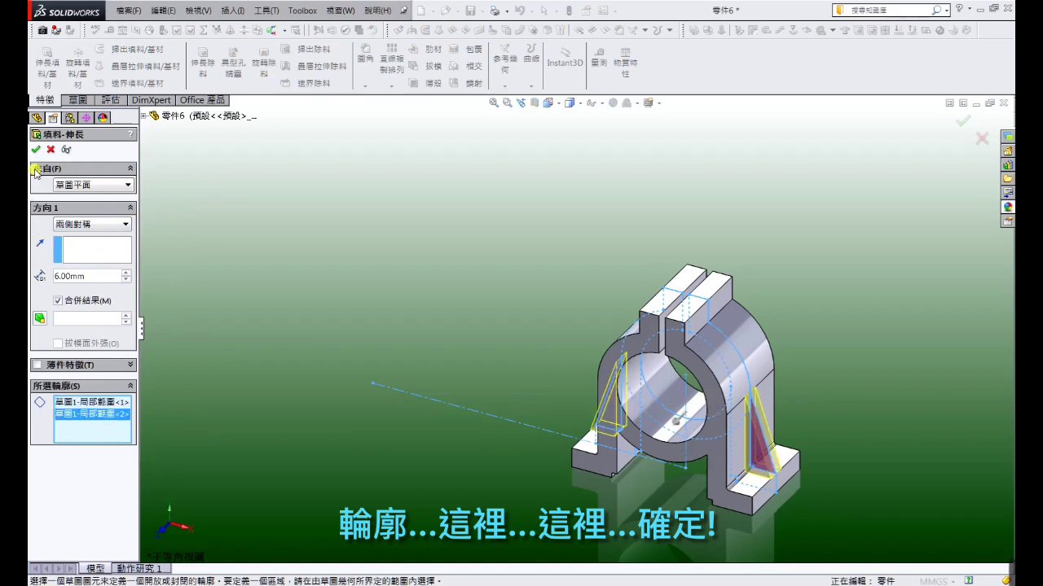
left_click(37, 150)
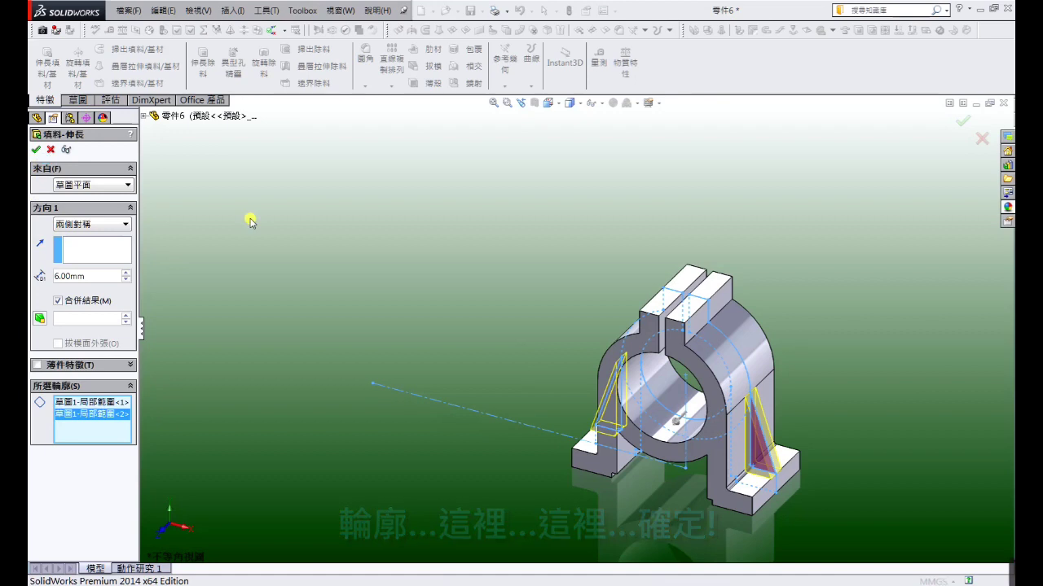
Start a new sketch on the part's flat face and view it Normal To
scroll(557, 326, "up", 3)
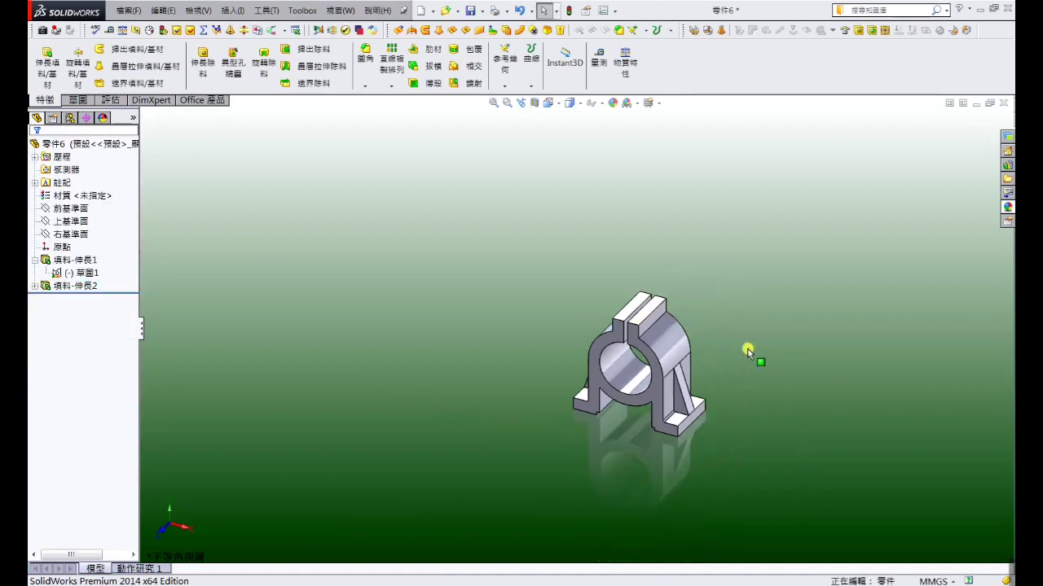
scroll(713, 380, "down", 1)
middle_click_drag(702, 325, 716, 329)
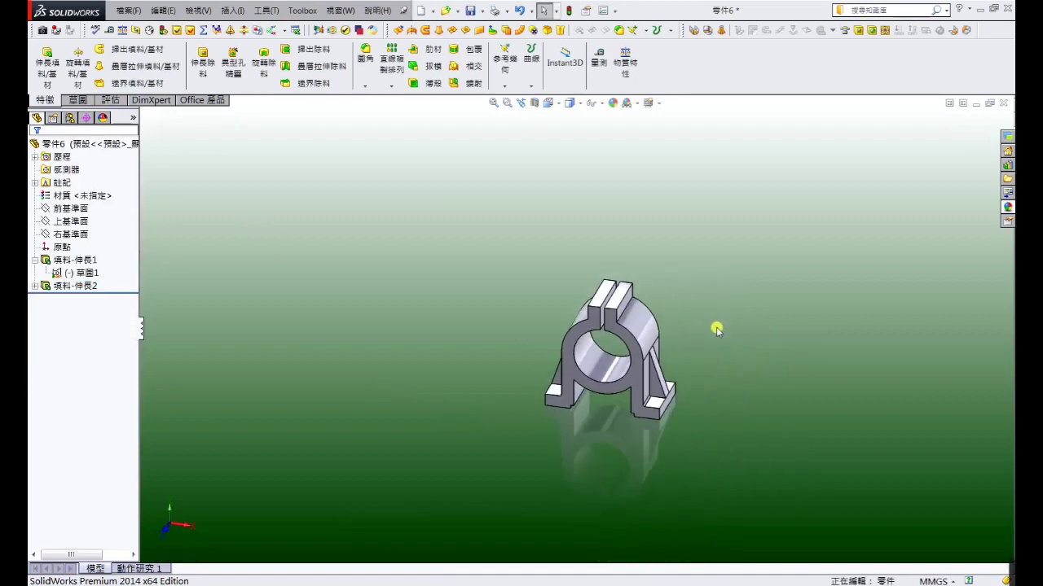
left_click(654, 404)
left_click(699, 366)
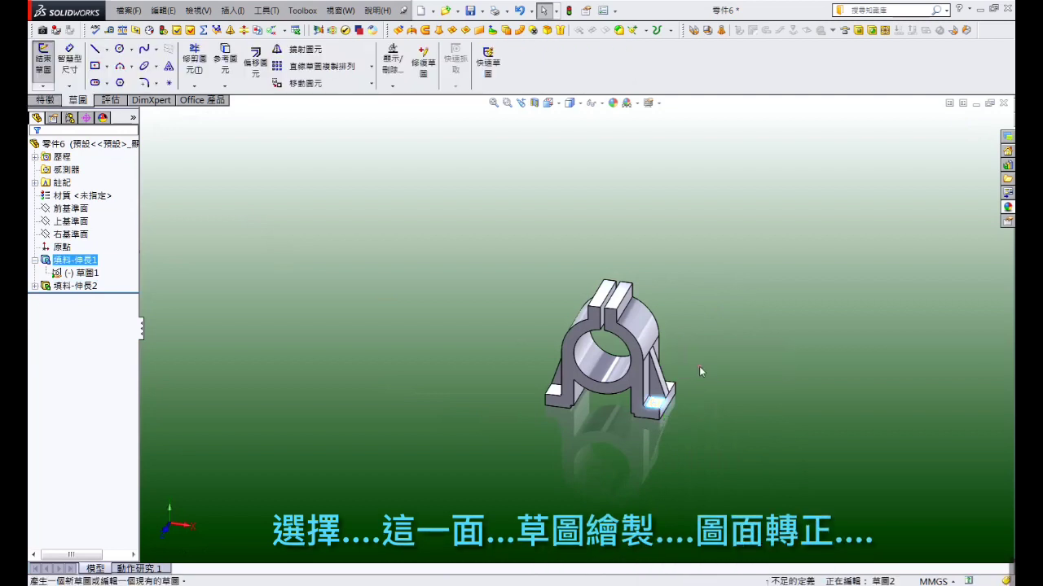
scroll(715, 306, "up", 2)
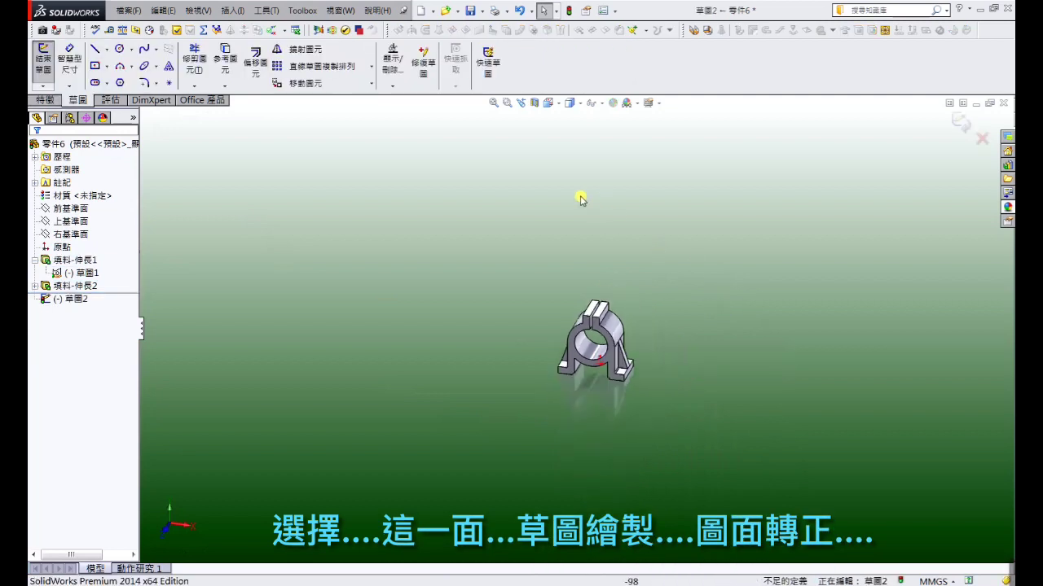
left_click(559, 107)
left_click(610, 166)
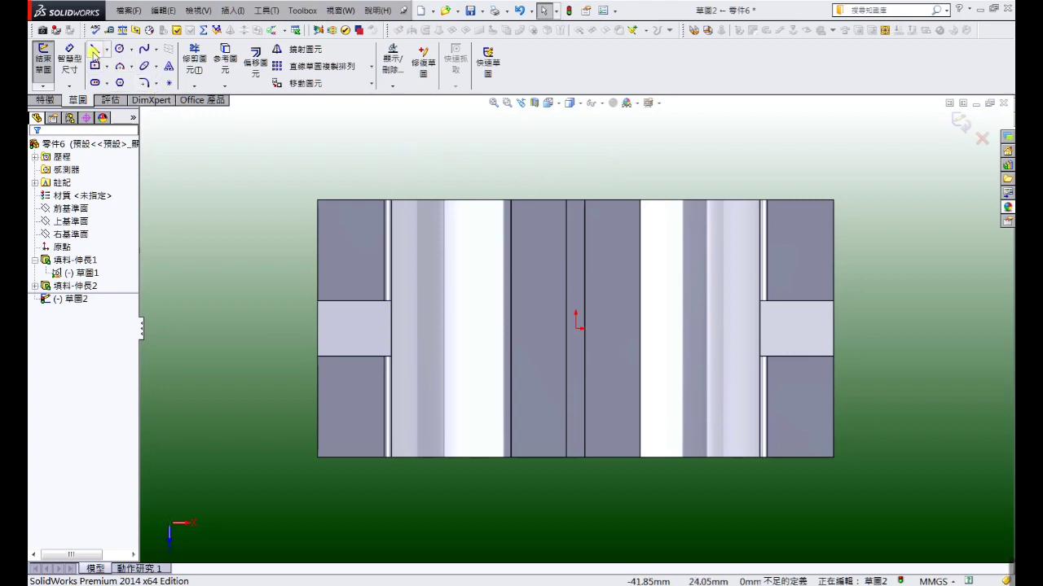
Draw a horizontal construction line to the centre and a vertical one up to the top edge
left_click(94, 50)
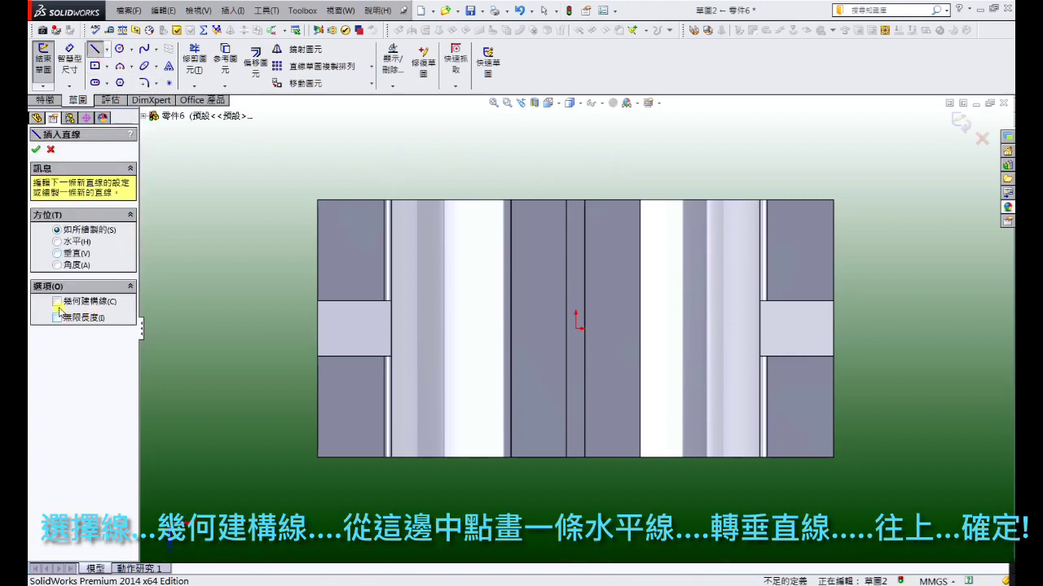
left_click(319, 328)
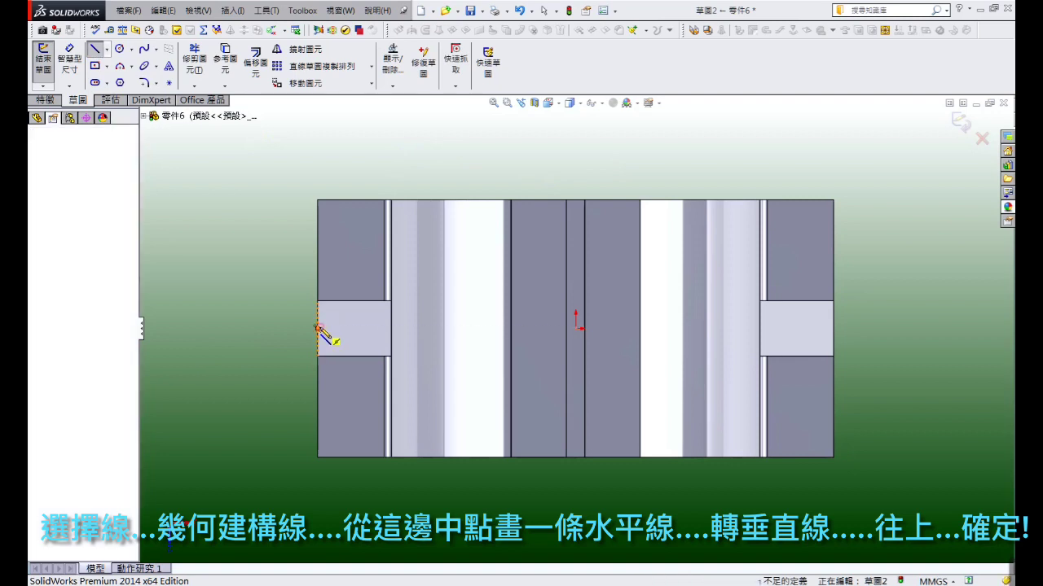
left_click(575, 328)
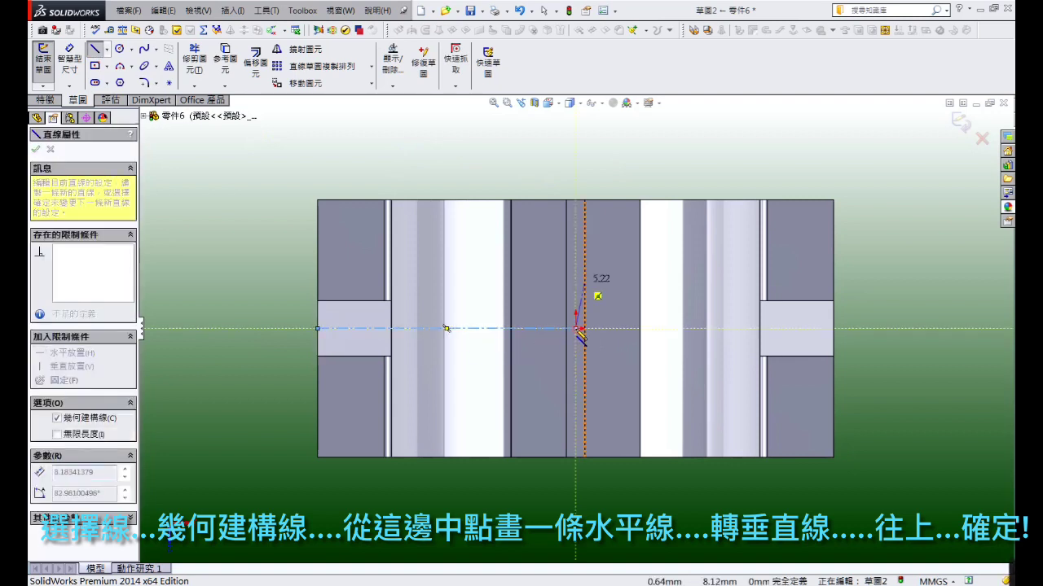
left_click(575, 199)
right_click(576, 200)
left_click(609, 188)
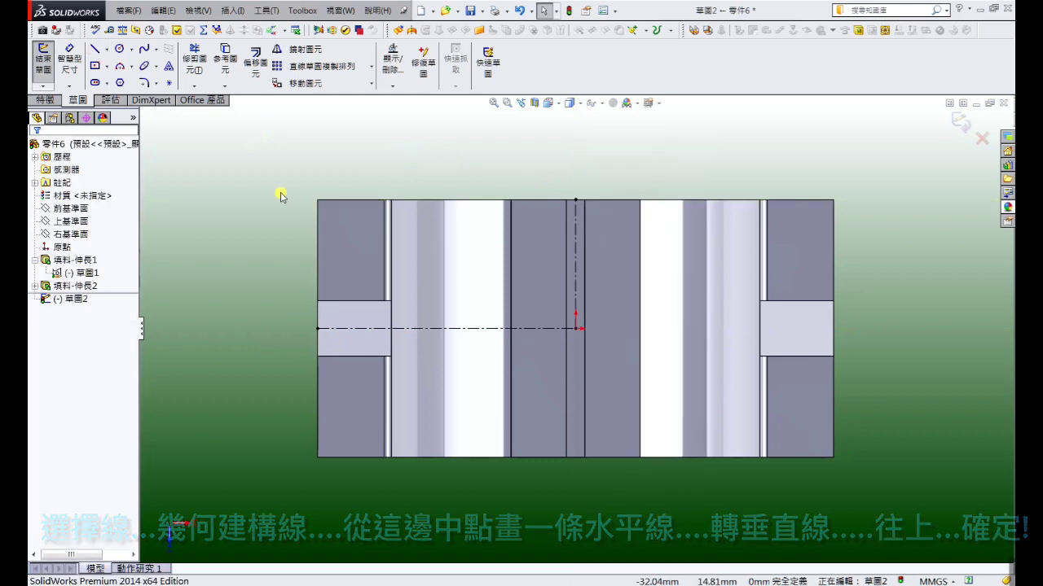
Draw a hole circle in the top-left corner and give it a 4 mm diameter
left_click(119, 49)
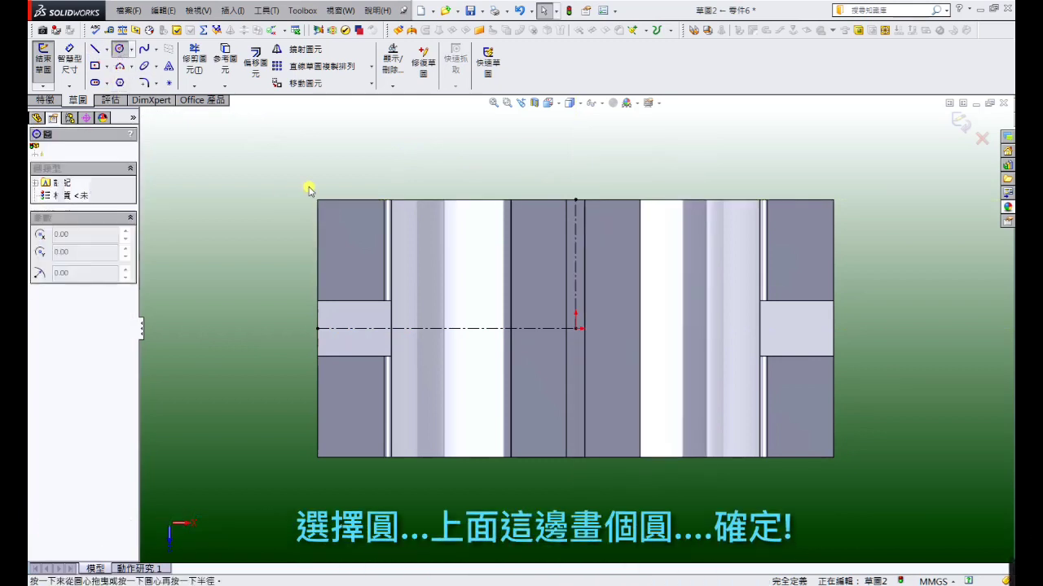
left_click(345, 242)
left_click(359, 228)
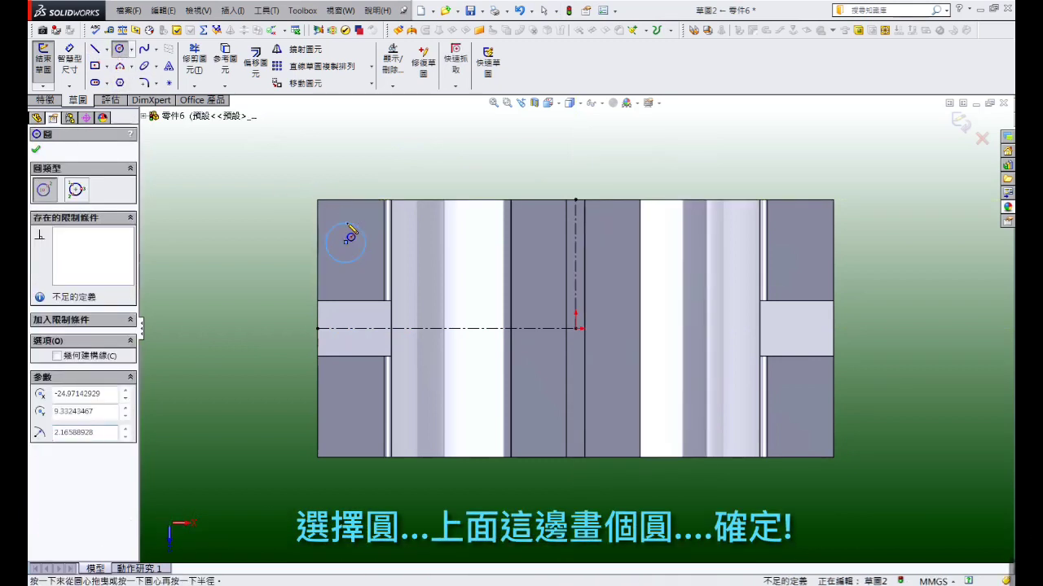
right_click(344, 195)
left_click(365, 213)
left_click(69, 59)
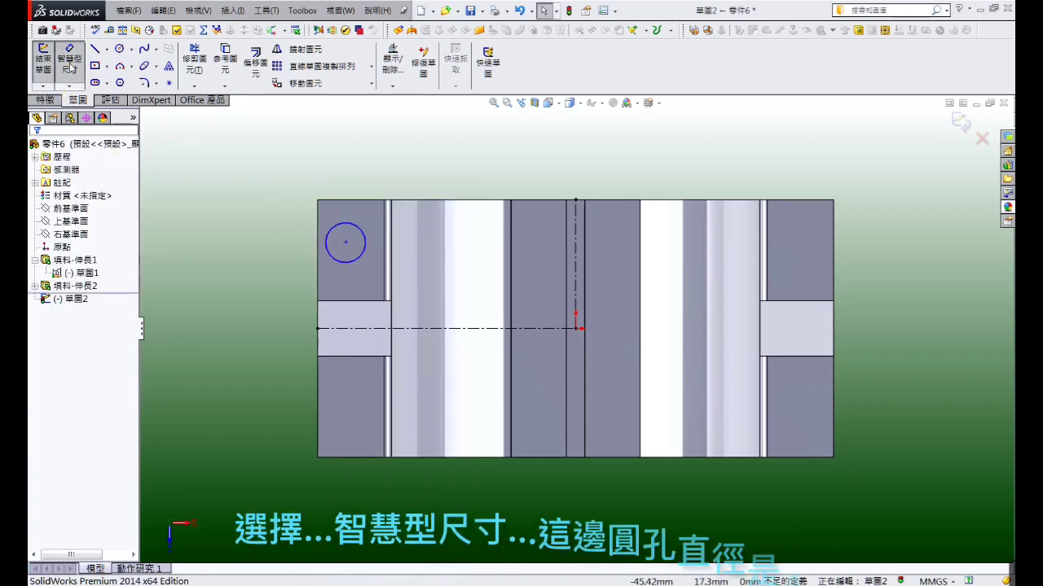
left_click(332, 236)
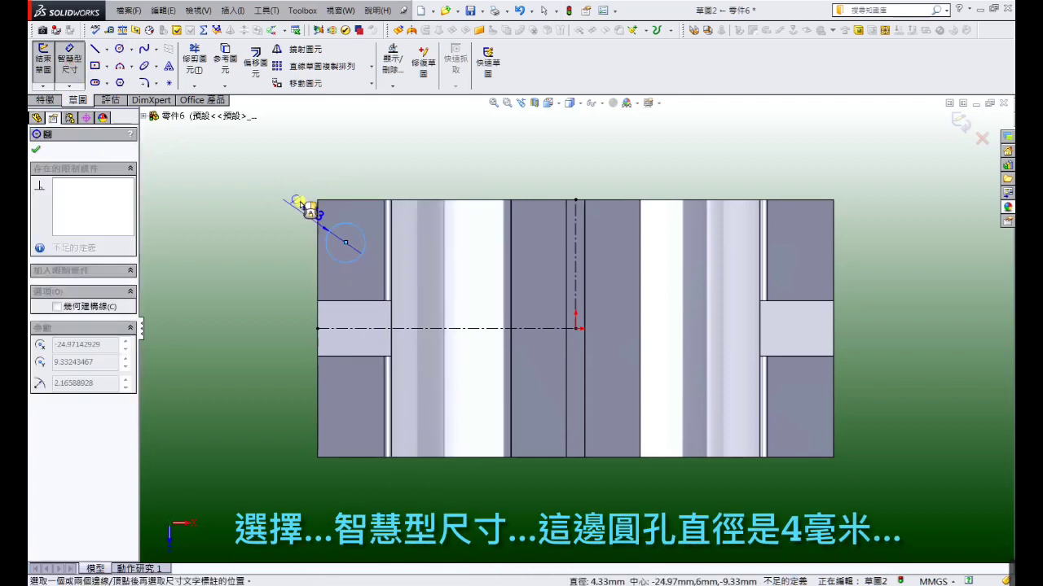
left_click(332, 175)
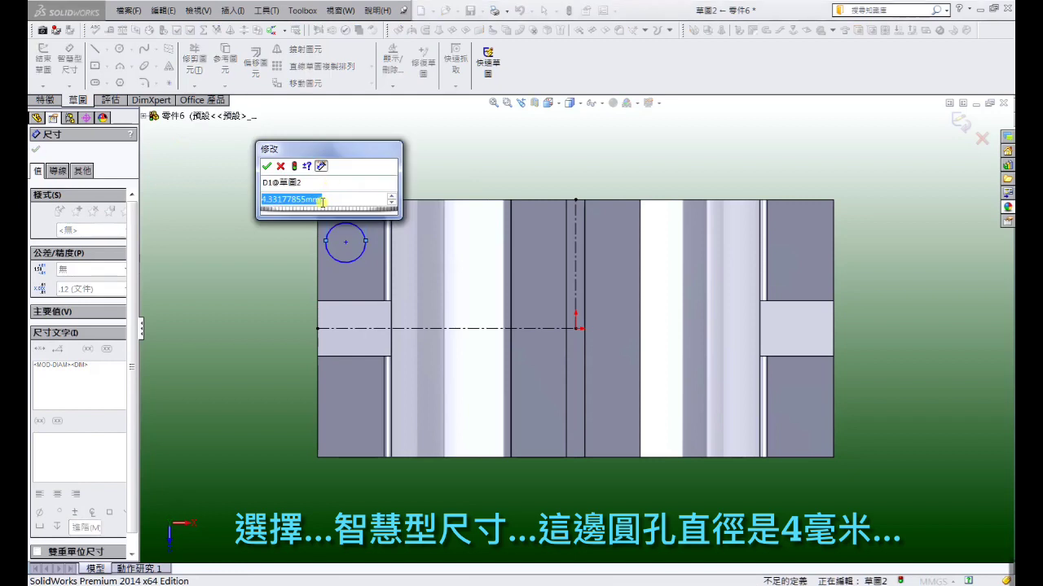
type("4")
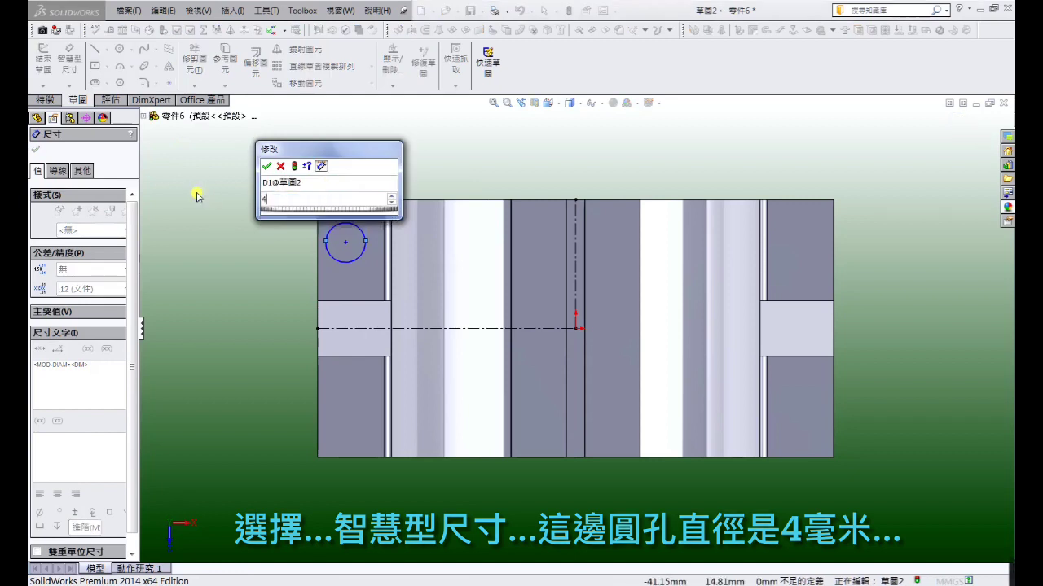
key("Return")
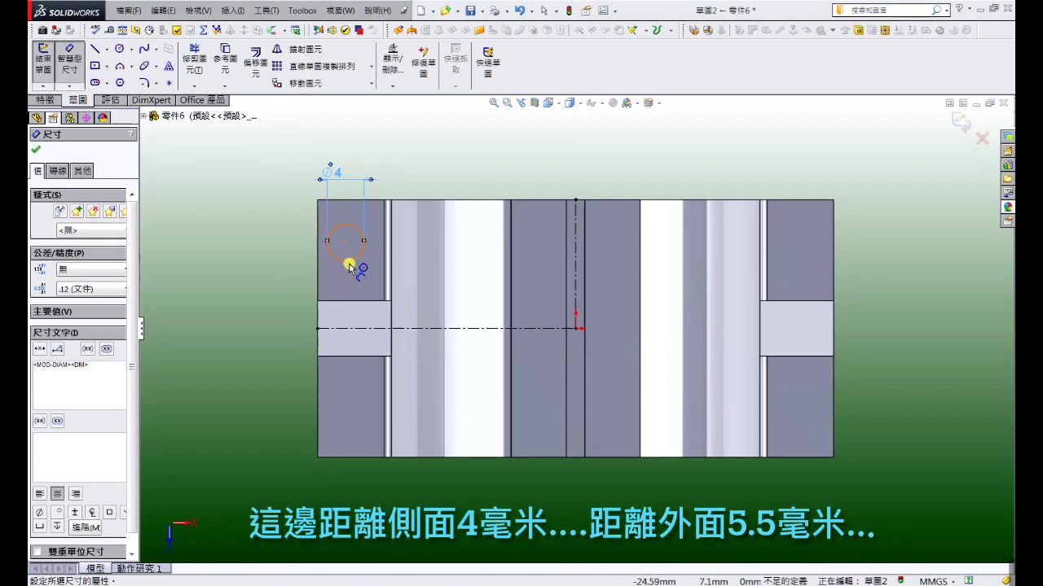
Locate the circle 4 mm from the left edge and 5.5 mm below the top edge
left_click(351, 267)
left_click(317, 262)
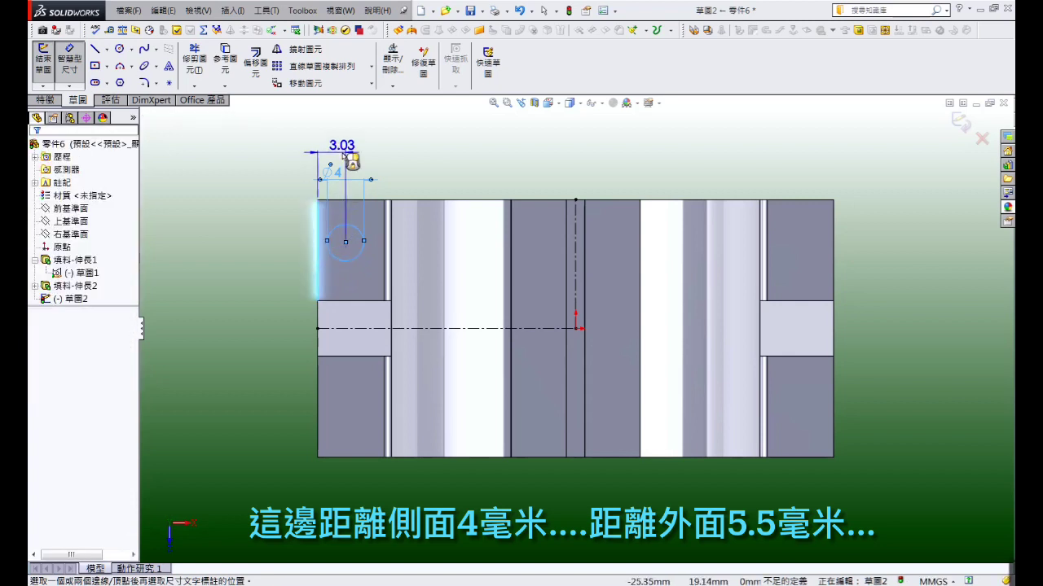
left_click(342, 153)
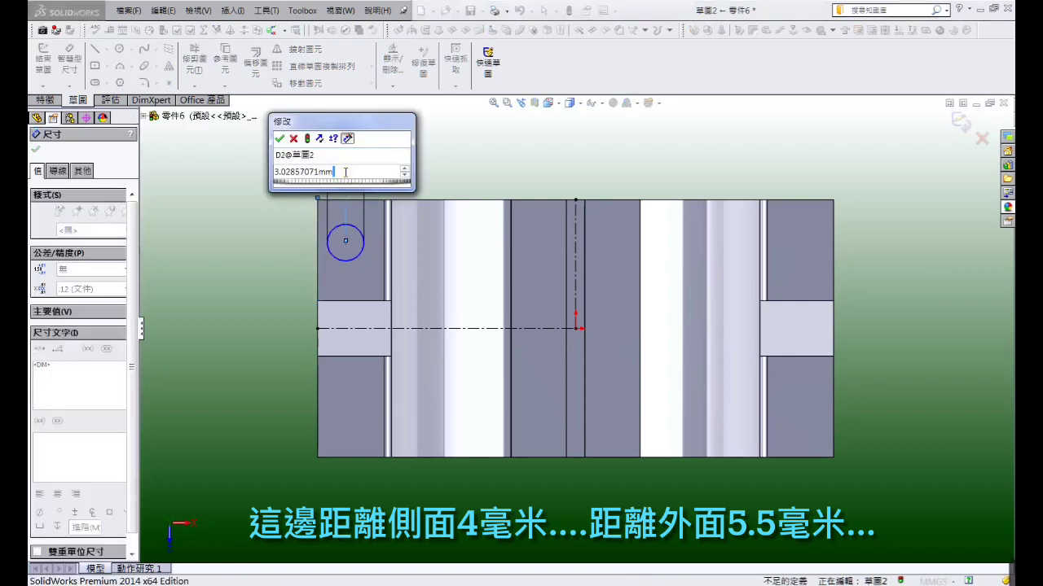
type("4")
key("Return")
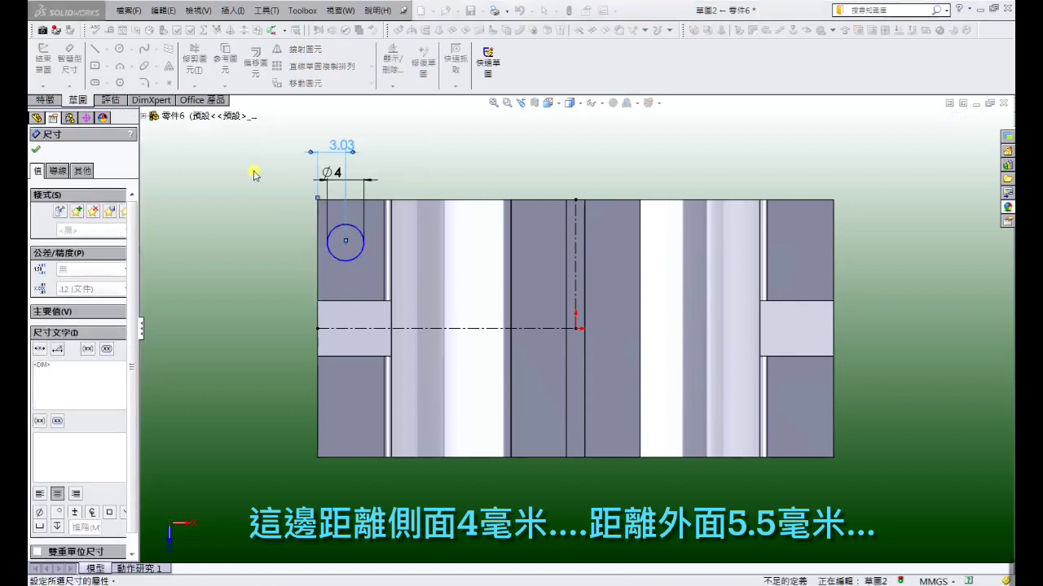
left_click(325, 200)
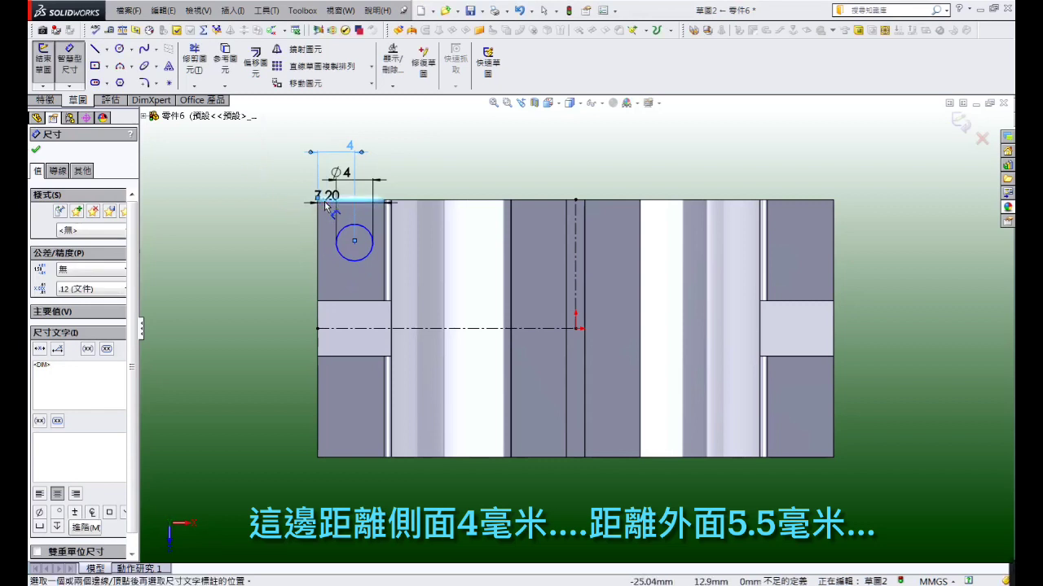
left_click(345, 225)
left_click(293, 224)
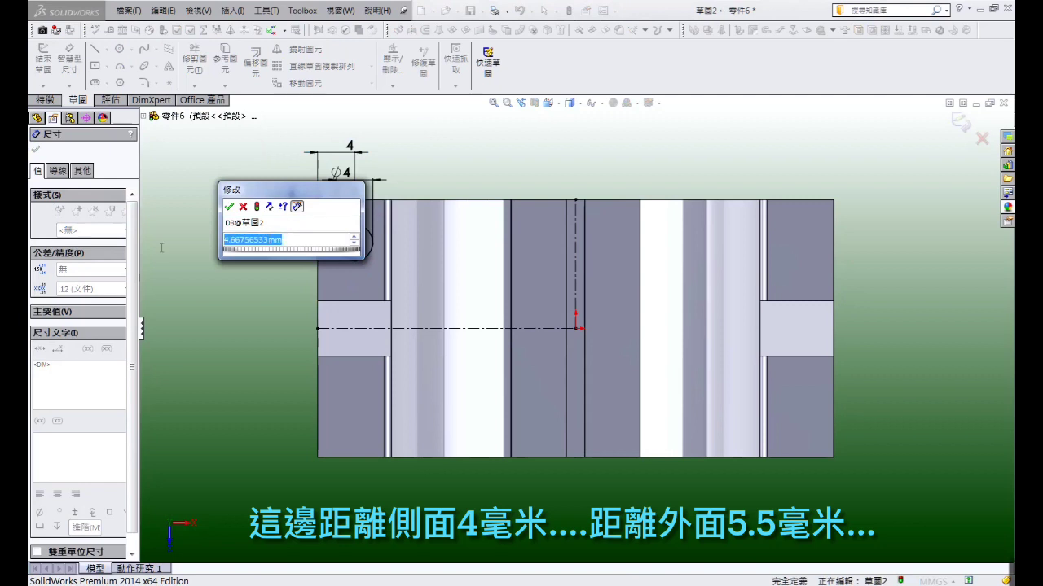
type("5.5")
key("Return")
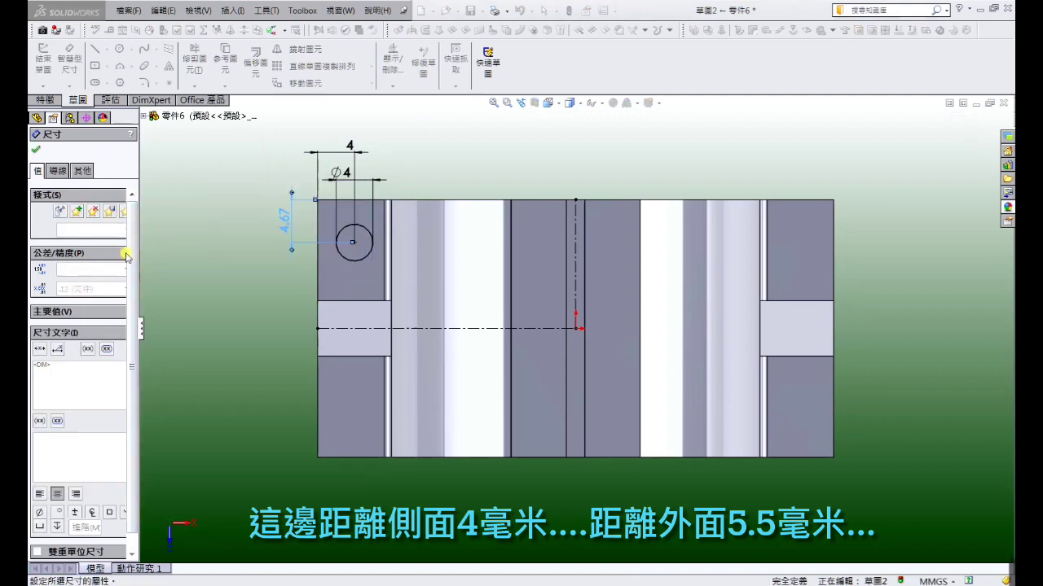
left_click(170, 243)
left_click(303, 49)
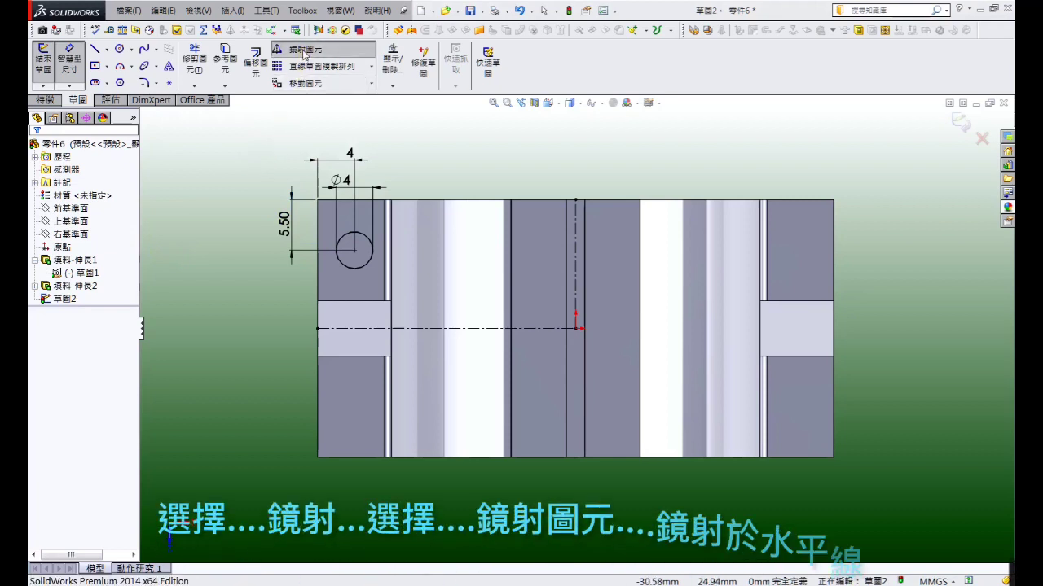
Mirror the hole circle across the horizontal centerline to add a lower circle
left_click(359, 272)
left_click(97, 303)
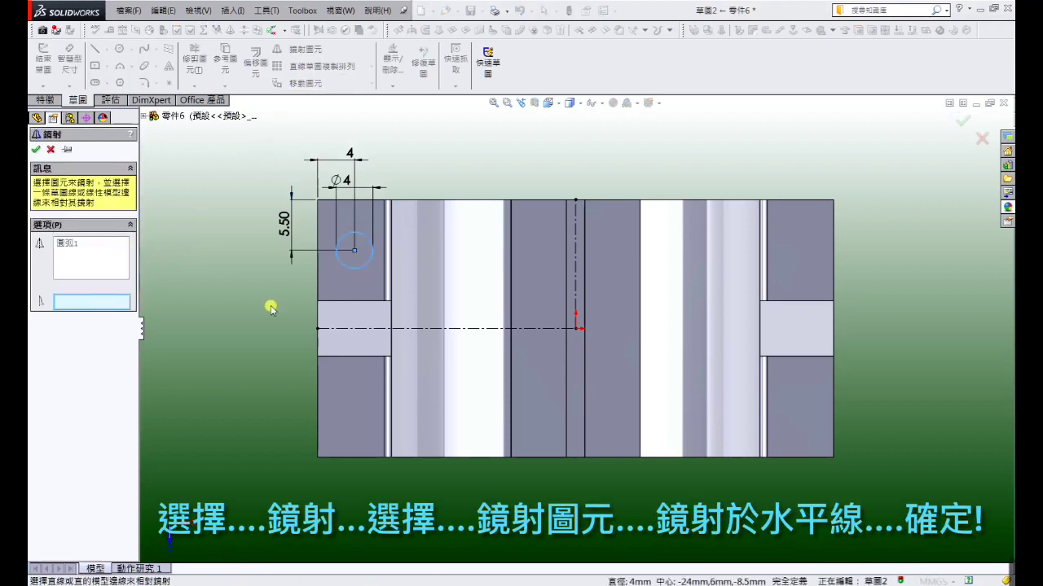
left_click(355, 329)
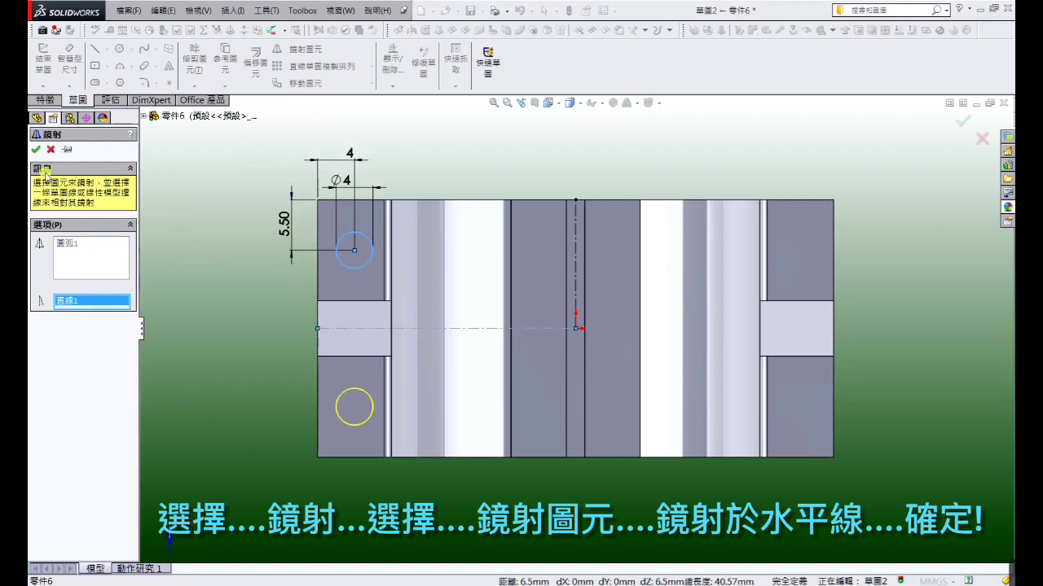
left_click(38, 149)
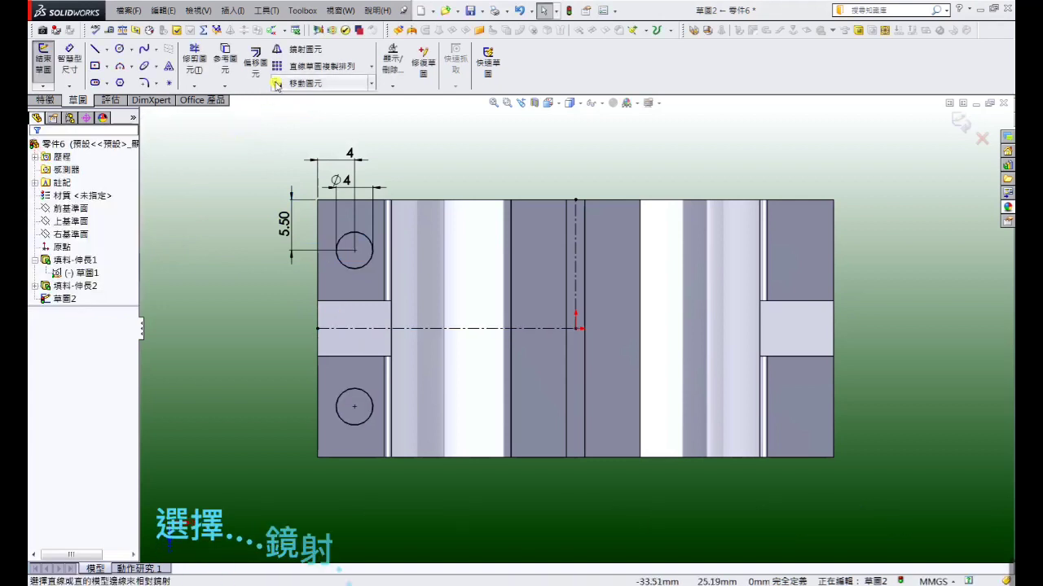
Mirror both left circles across the vertical centerline onto the right side
left_click(290, 52)
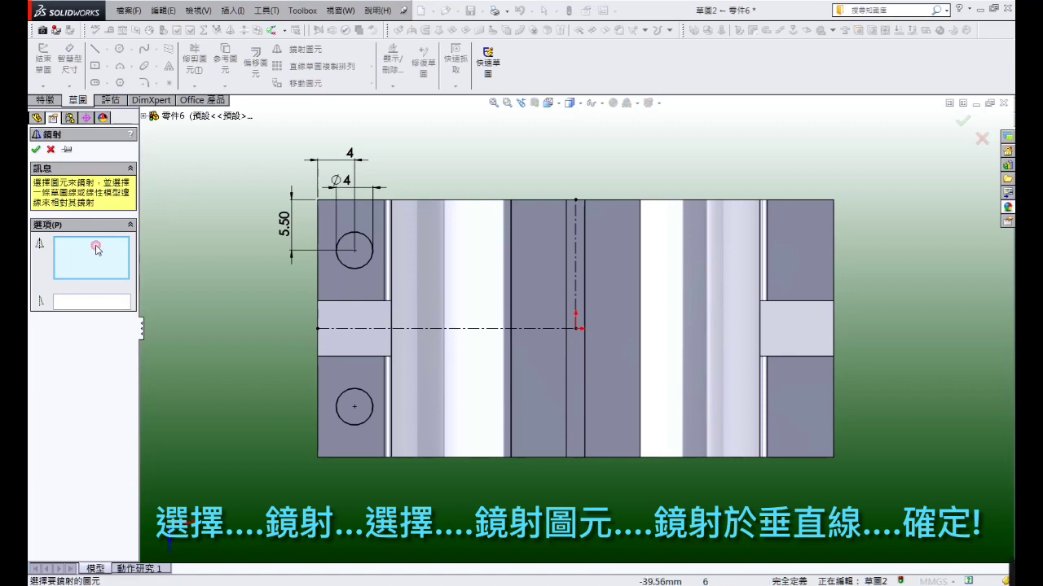
left_click(351, 271)
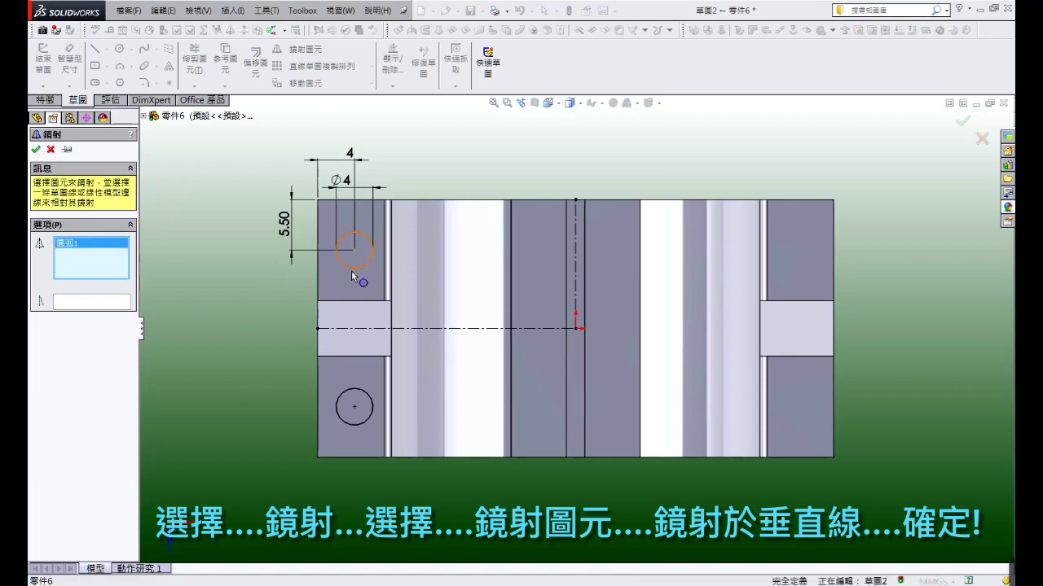
left_click(354, 396)
left_click(115, 304)
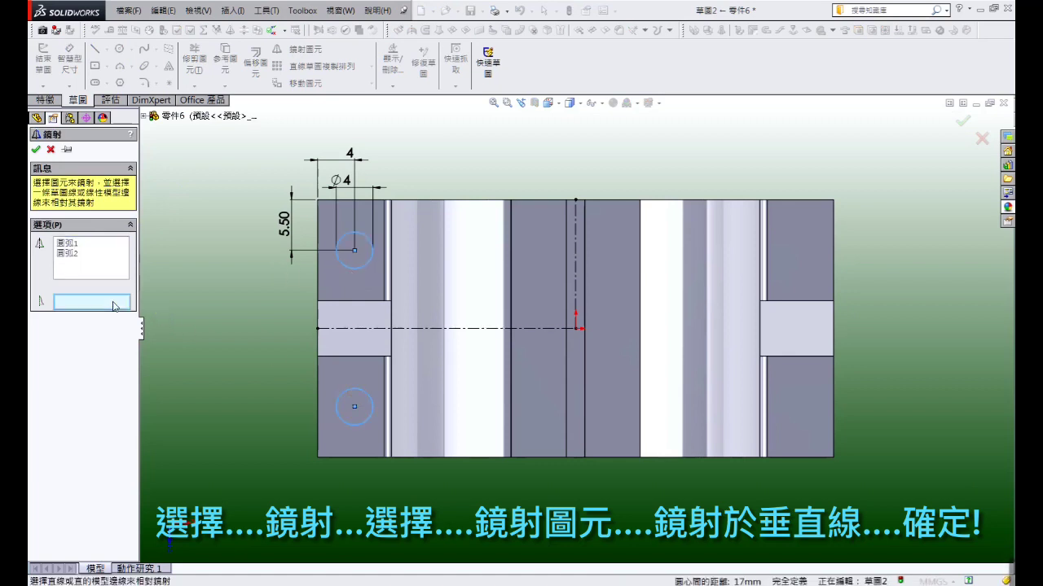
left_click(576, 252)
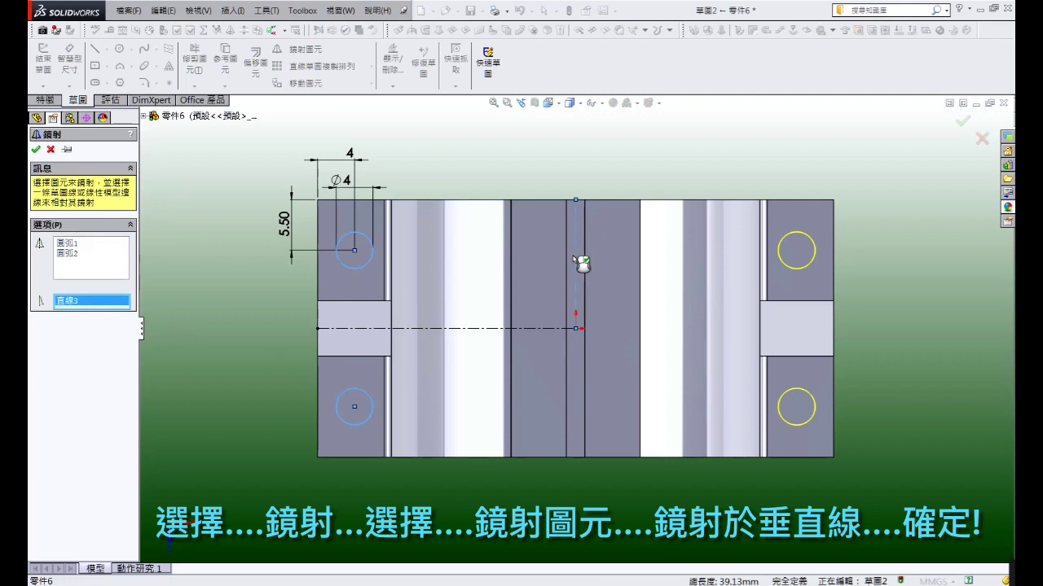
left_click(35, 150)
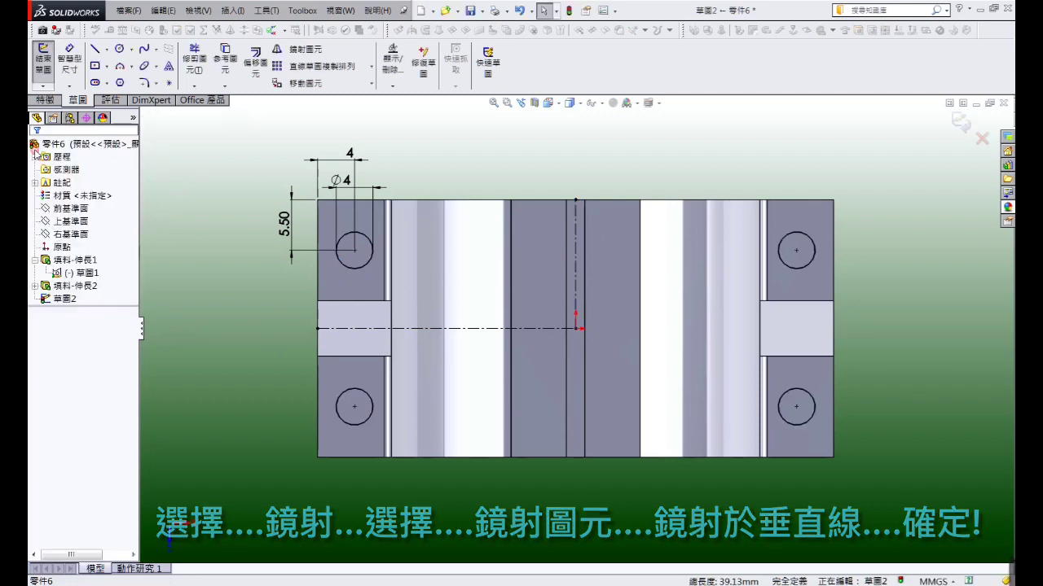
Cut the four Ø4 mm circles 6 mm as Cut-Extrude1 and rotate to a 3D view
left_click(47, 100)
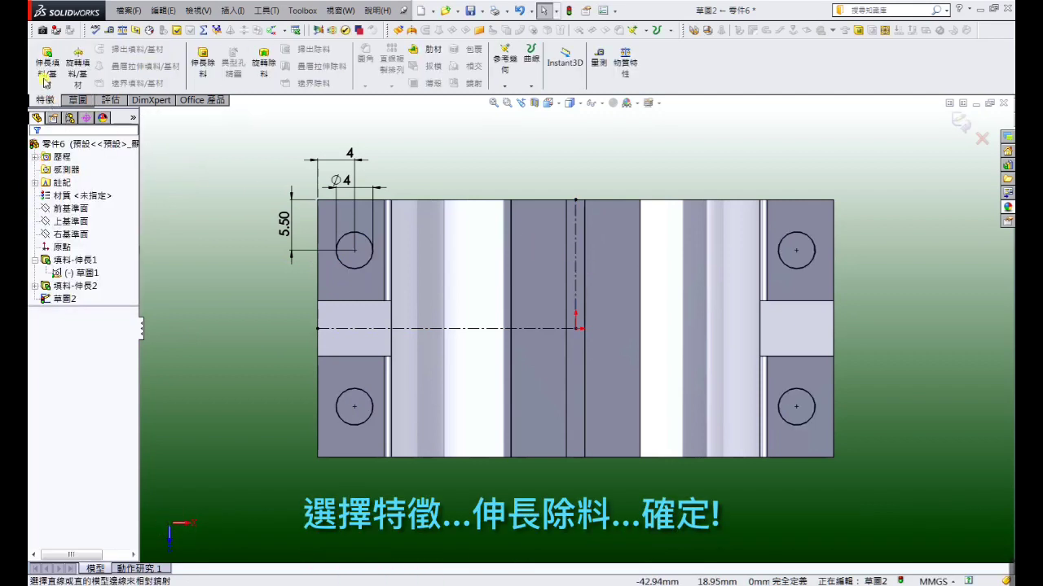
left_click(197, 66)
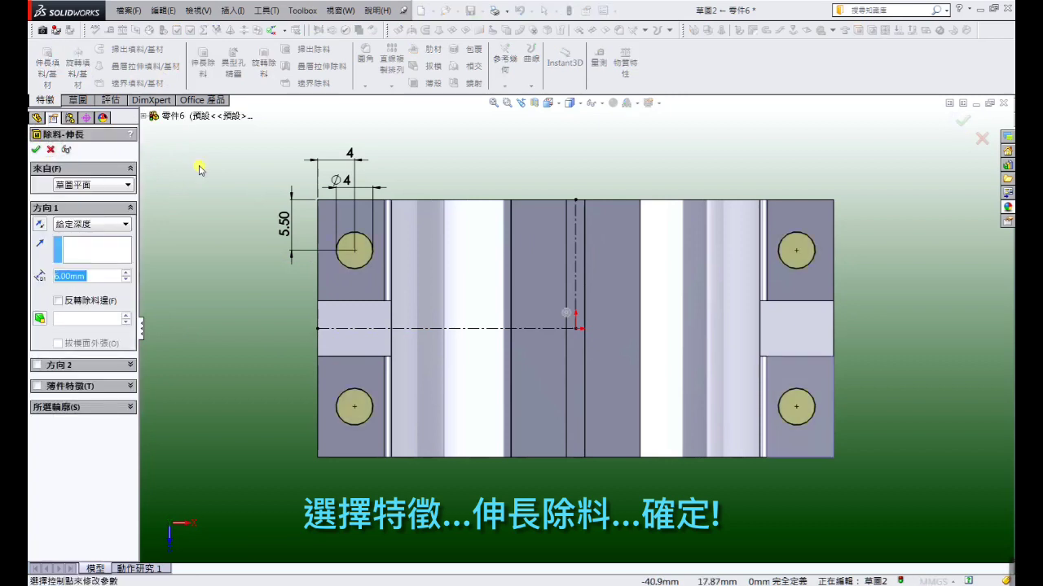
left_click(35, 150)
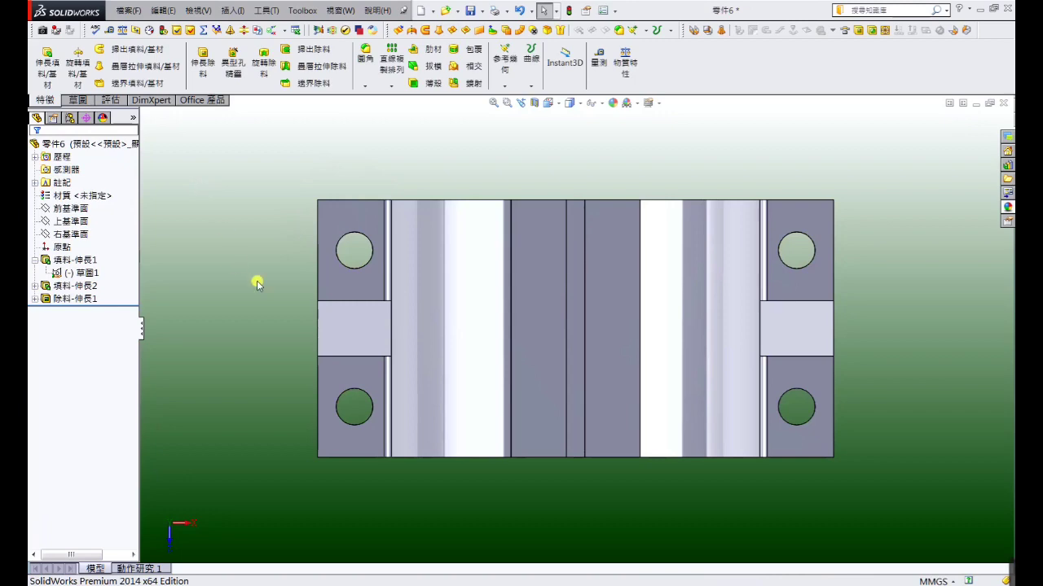
mouse_move(257, 283)
middle_mouse_down()
mouse_move(261, 217)
mouse_move(279, 198)
mouse_move(352, 323)
mouse_move(394, 219)
mouse_move(390, 242)
middle_mouse_up()
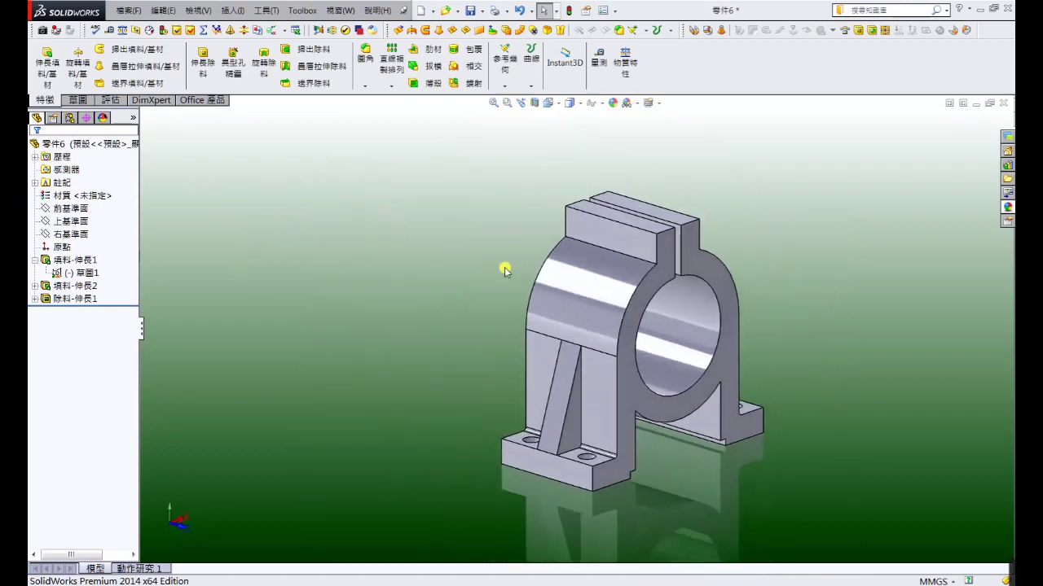
Start a new sketch on the clamp's top face and view it Normal To
left_click(612, 240)
left_click(657, 202)
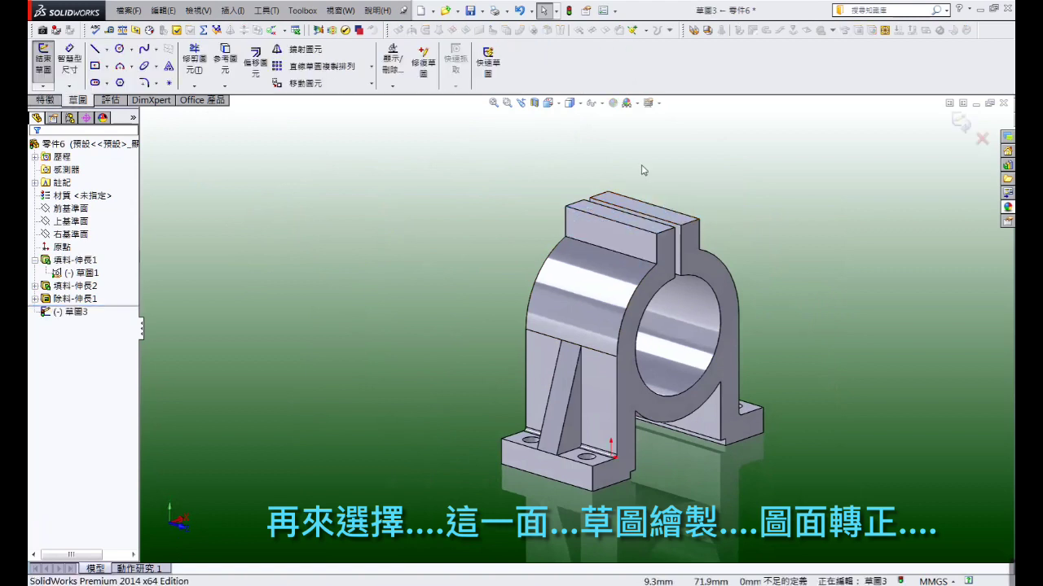
left_click(559, 104)
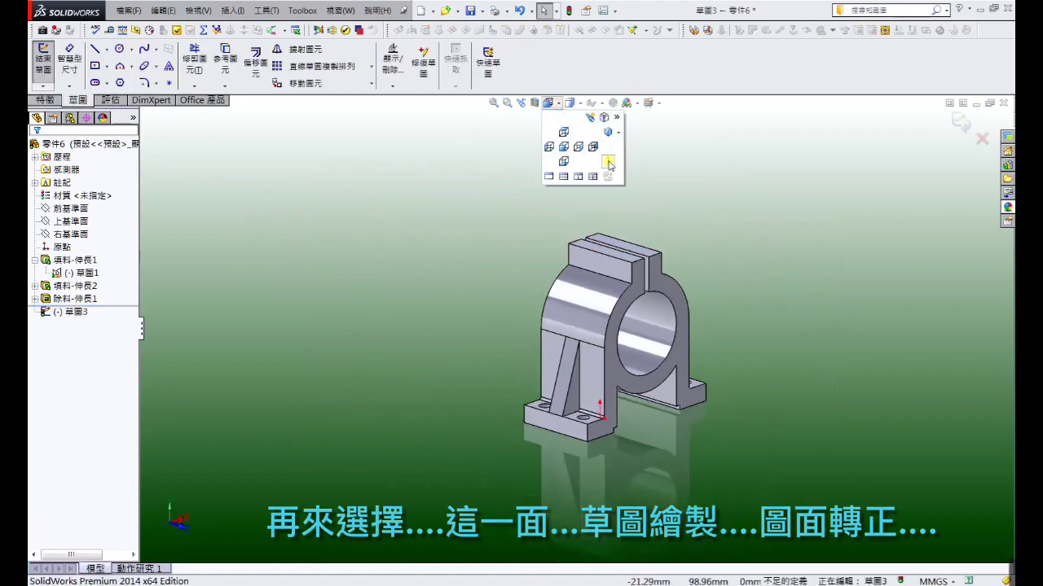
left_click(612, 155)
scroll(597, 163, "down", 2)
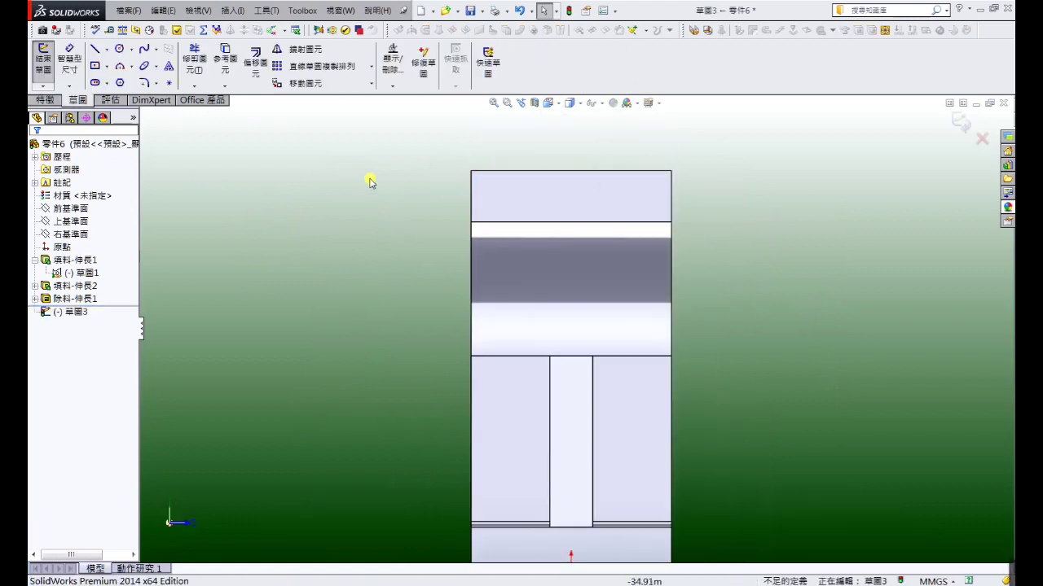
Draw an L-shaped construction line from the left edge to mid-width, then up to the top edge
left_click(95, 50)
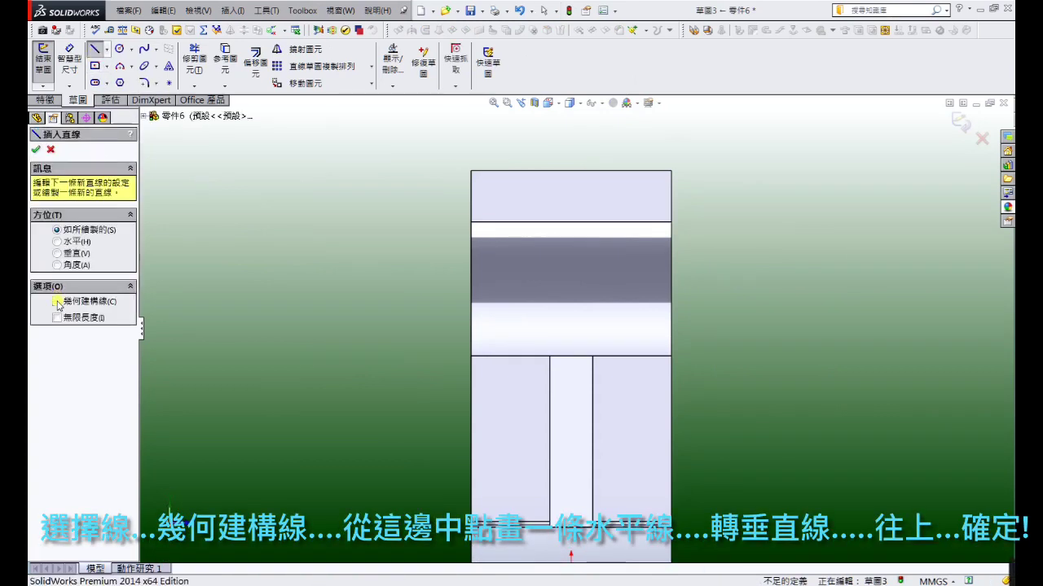
left_click(471, 197)
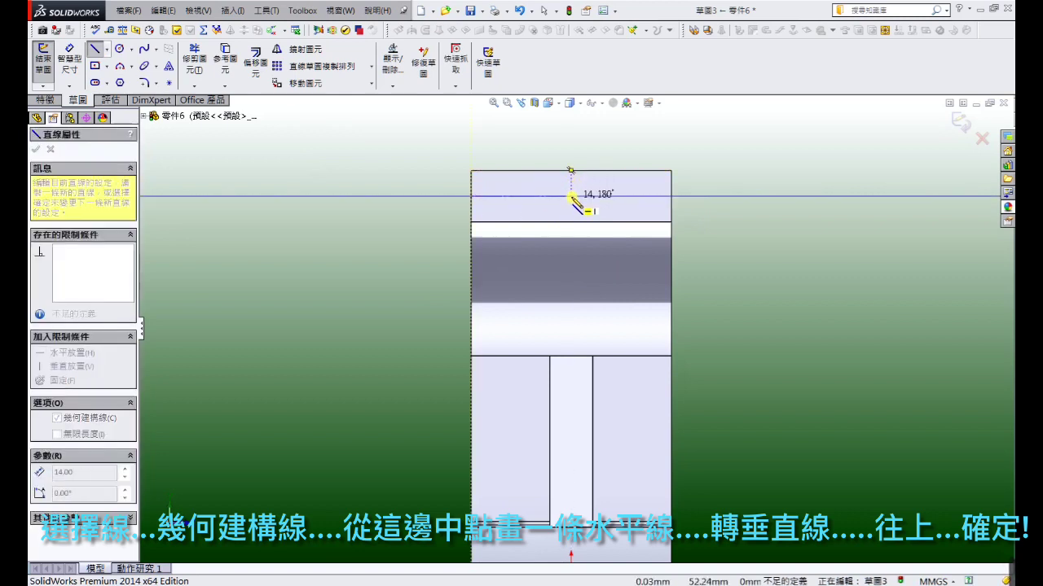
left_click(576, 203)
left_click(571, 171)
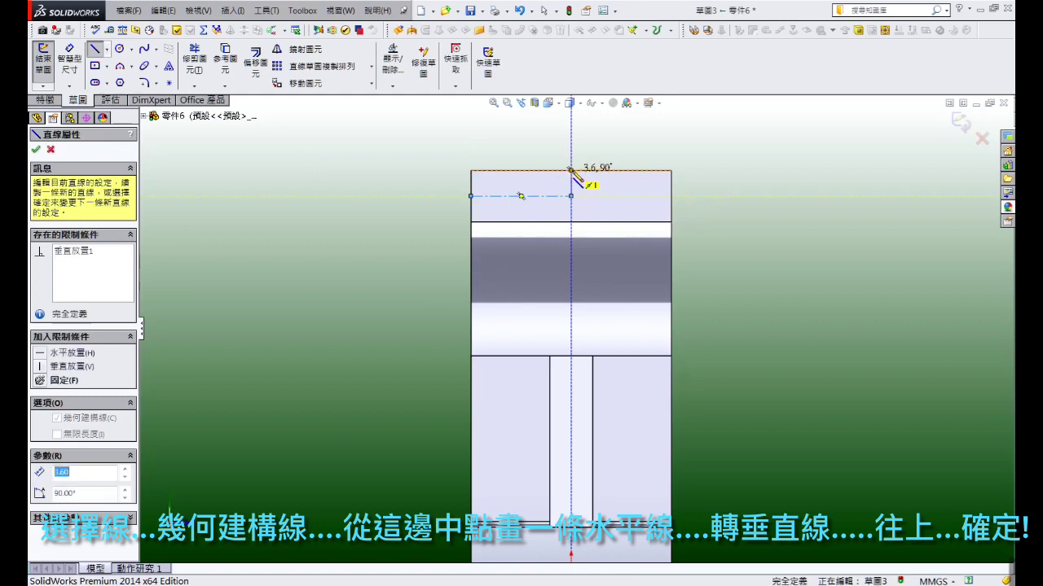
right_click(576, 177)
left_click(597, 180)
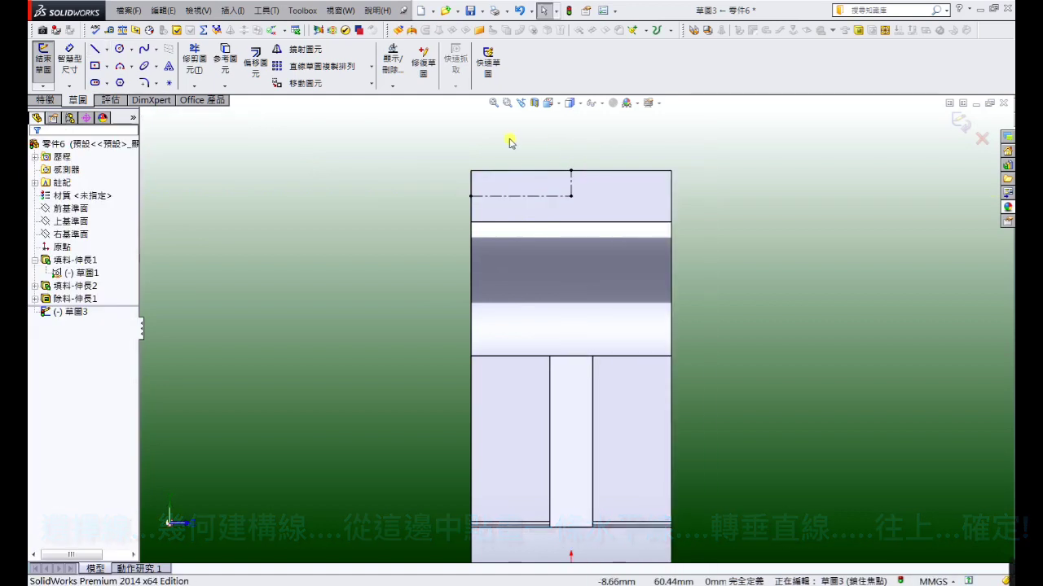
Draw a small circle at the top midpoint and another to its left on the centre line
left_click(119, 49)
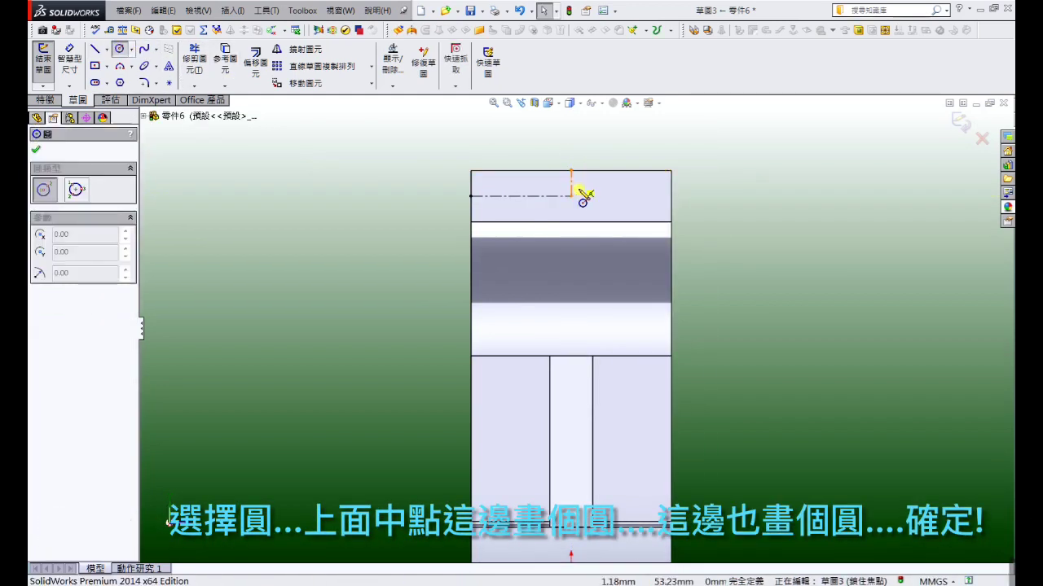
left_click(571, 196)
left_click(575, 201)
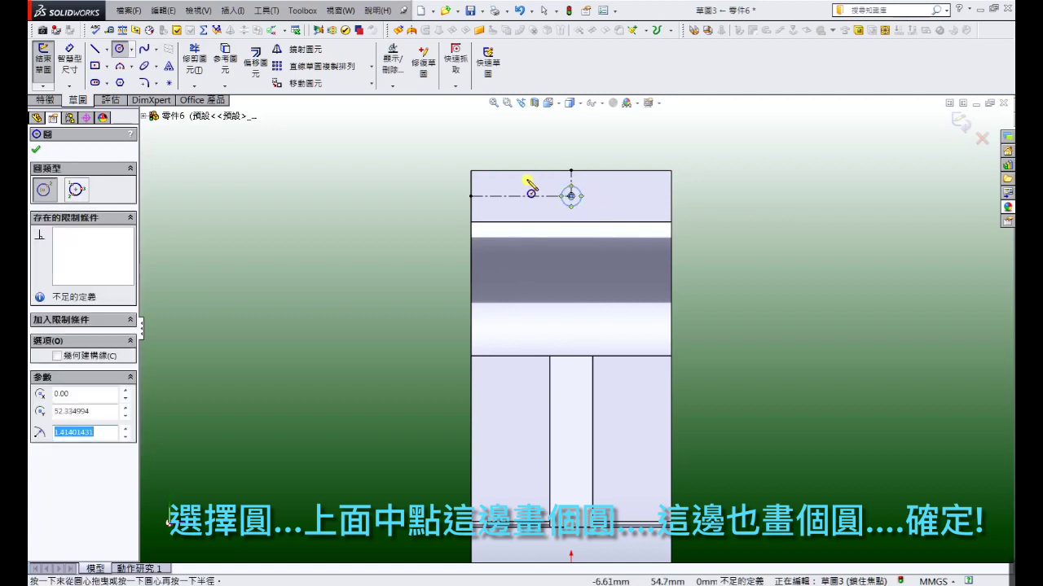
left_click(531, 197)
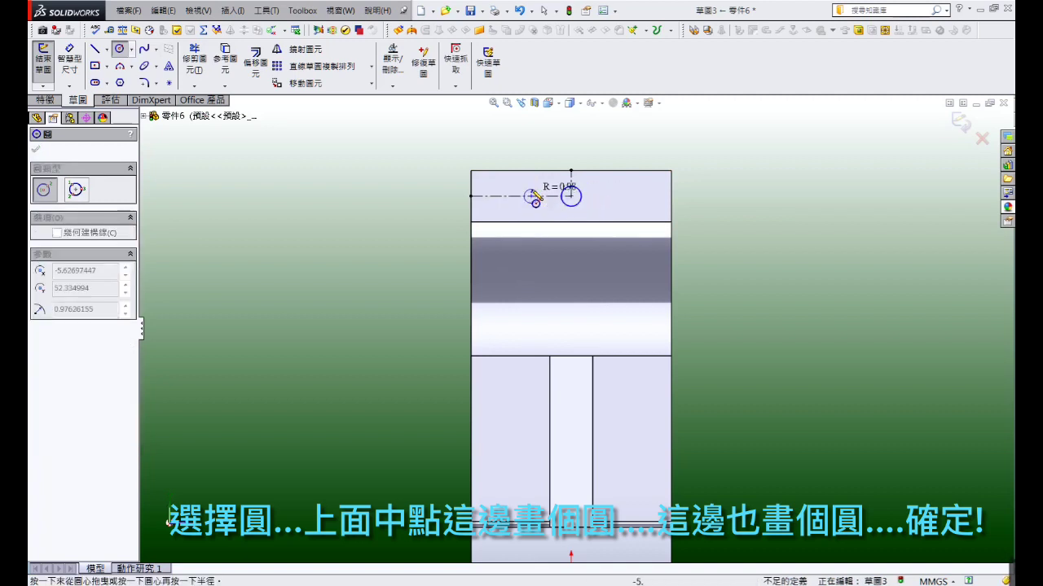
left_click(536, 199)
right_click(531, 185)
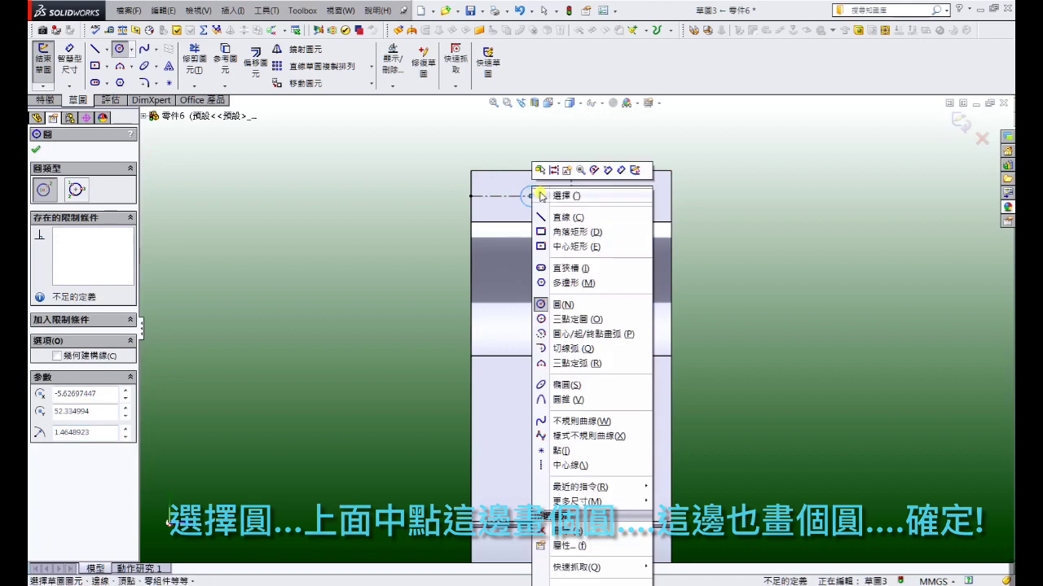
left_click(553, 195)
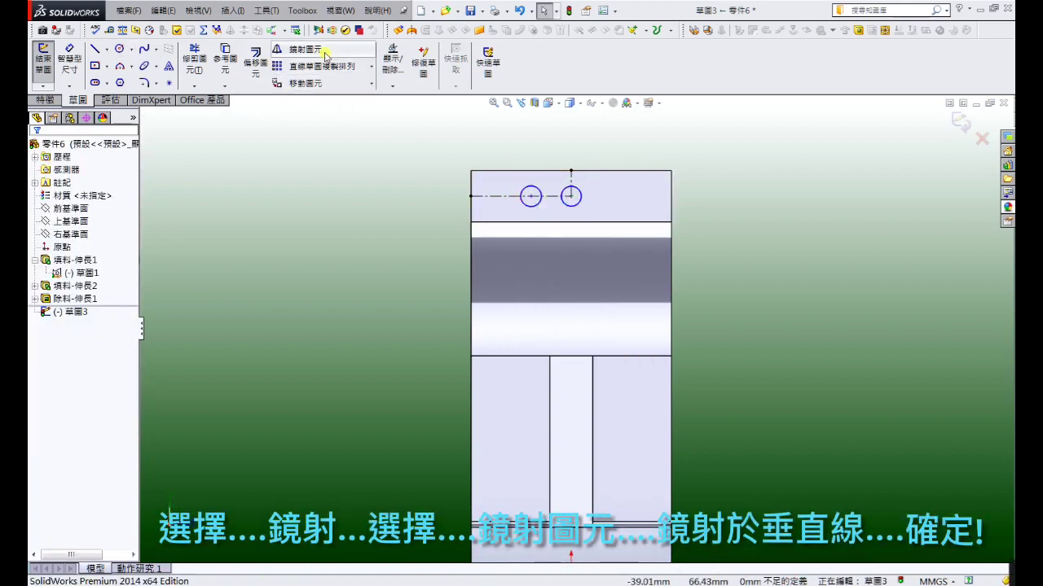
Mirror the left circle across the vertical centre line to create the right circle
left_click(297, 49)
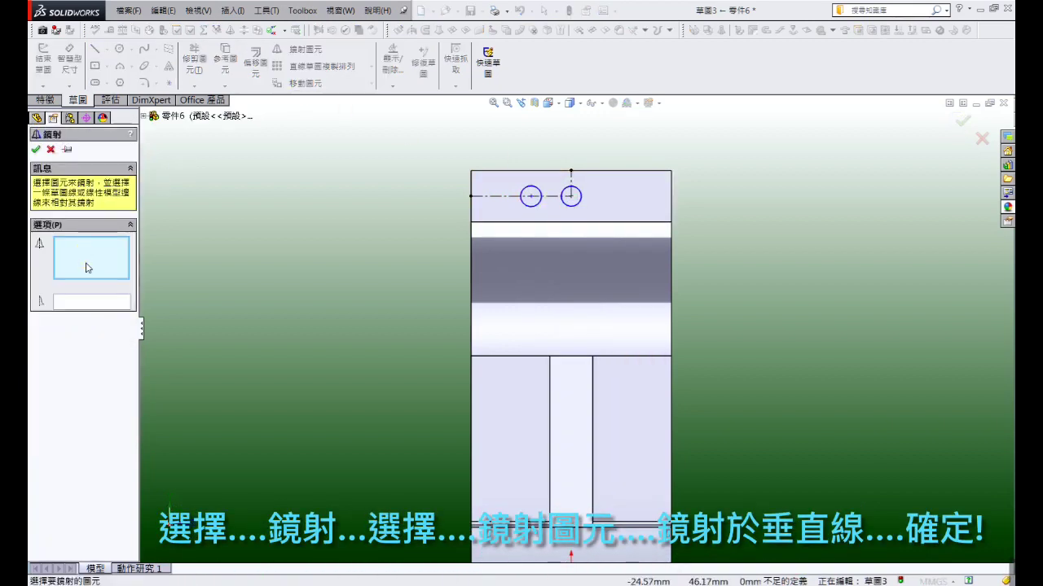
left_click(527, 209)
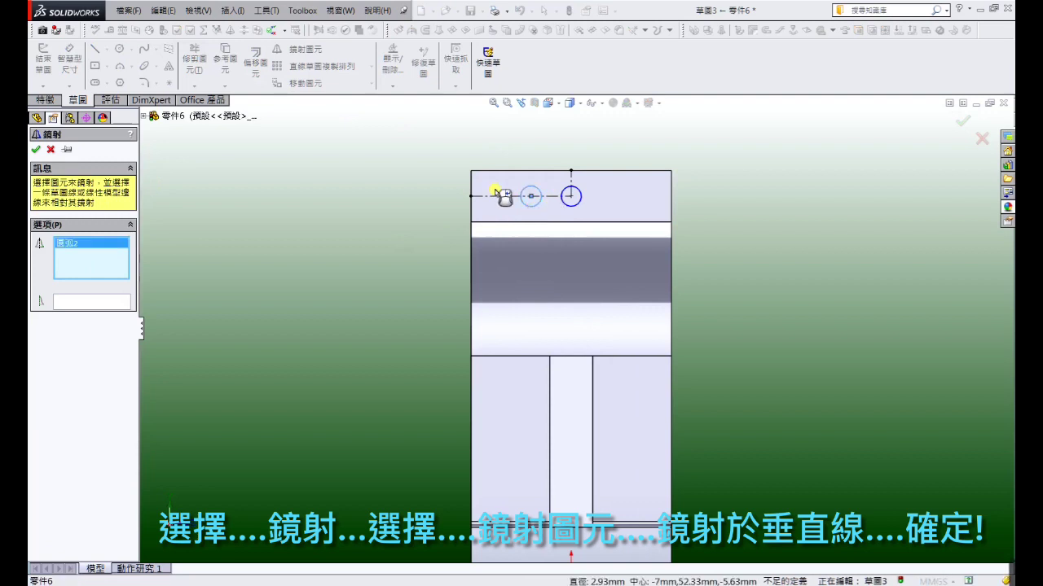
left_click(109, 304)
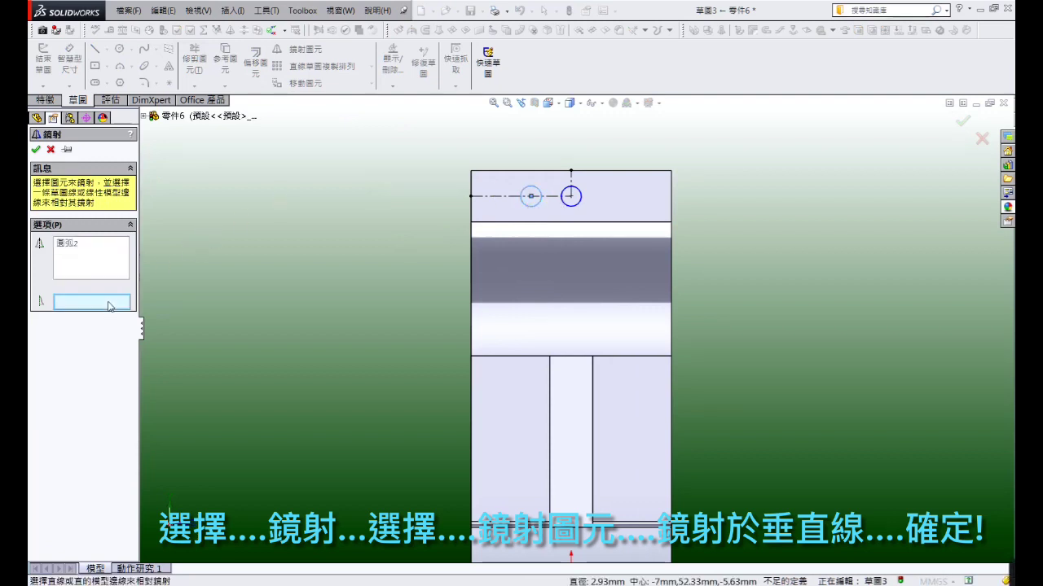
left_click(572, 178)
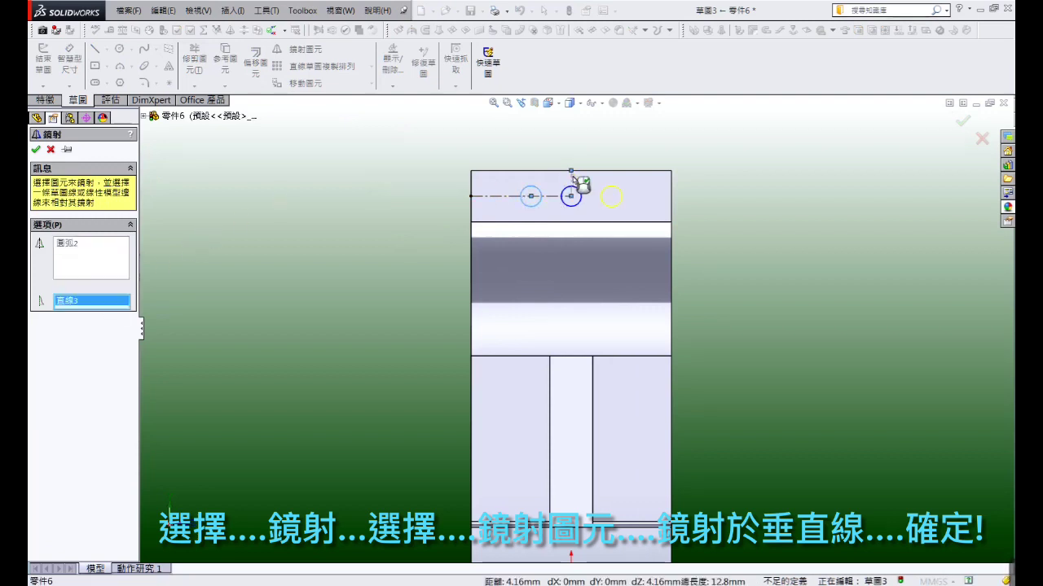
left_click(36, 150)
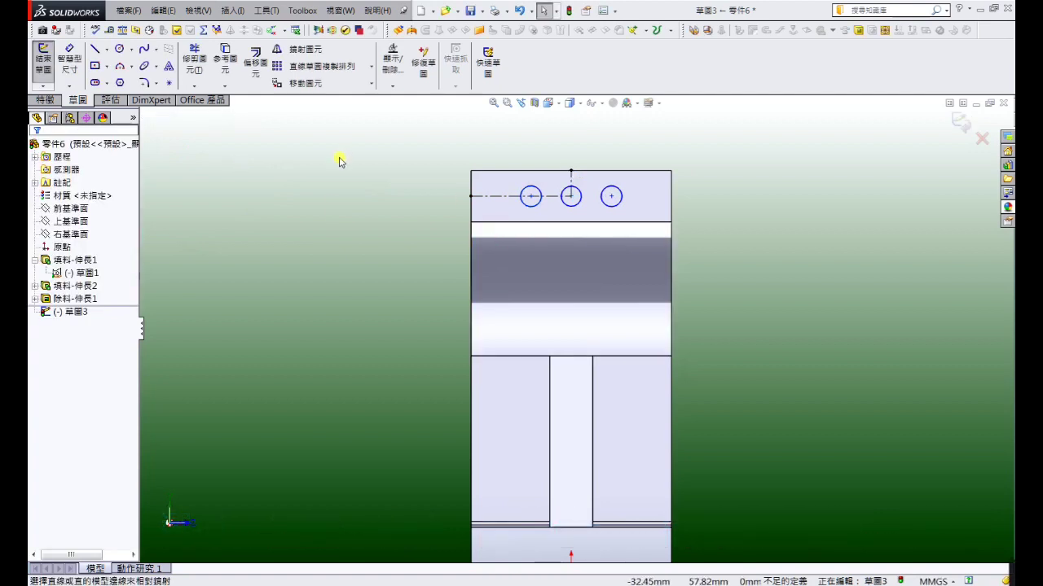
Make the left and middle circles equal and space their centres 7 mm apart
left_click(540, 203)
left_click(568, 207, "ctrl")
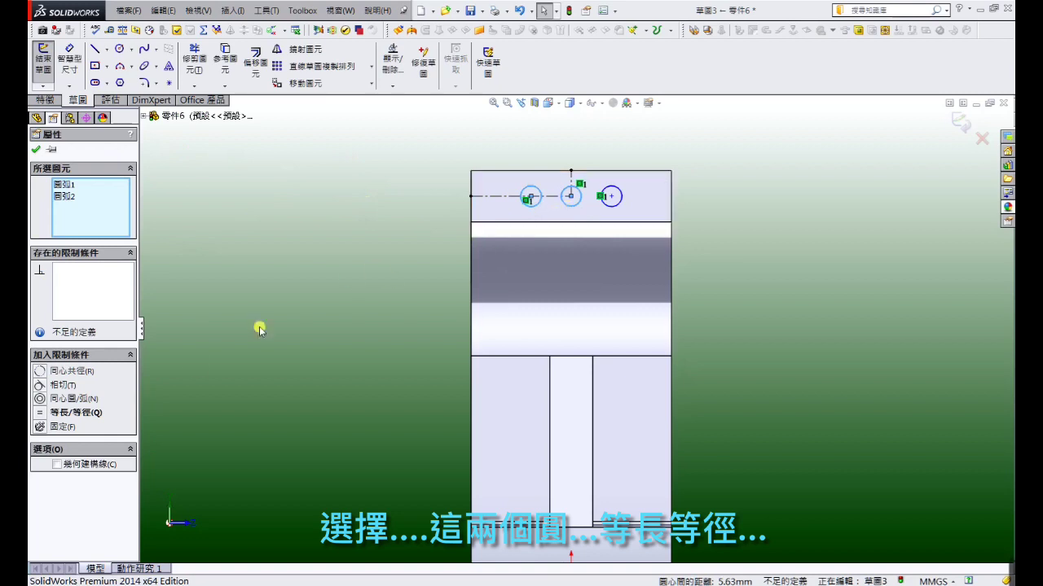
left_click(42, 415)
left_click(221, 321)
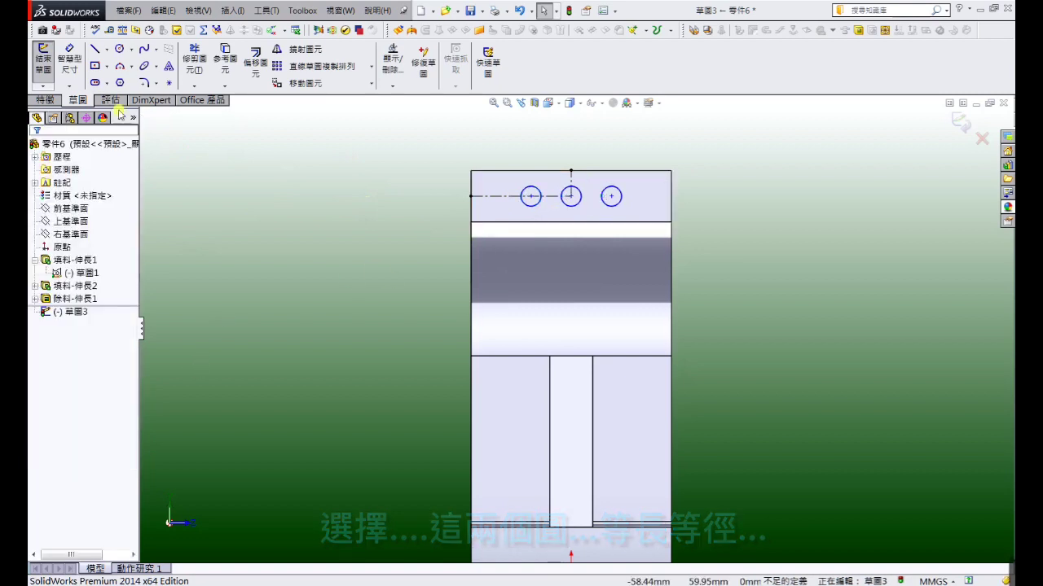
left_click(528, 207)
left_click(570, 205)
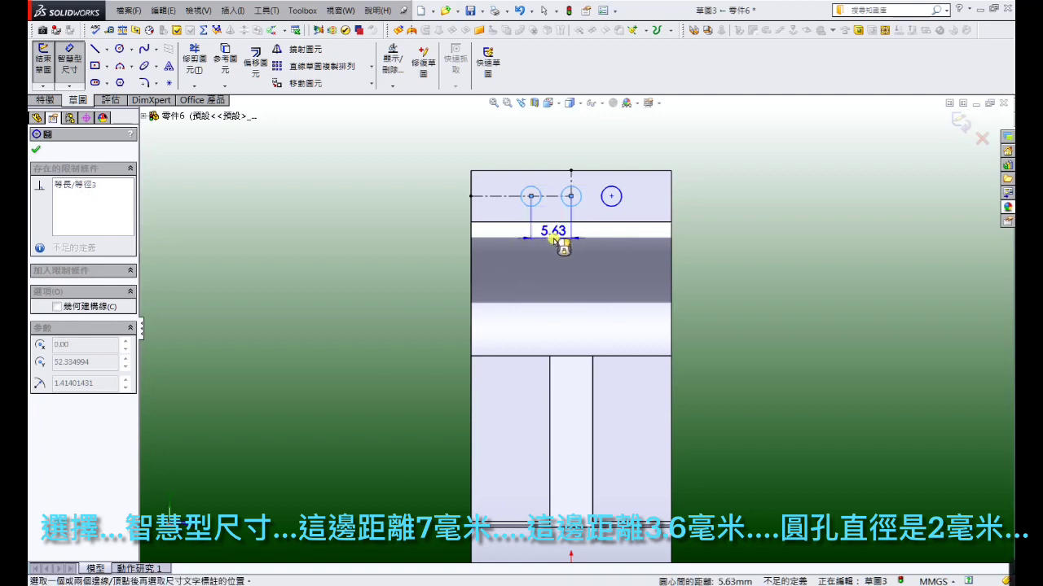
left_click(553, 239)
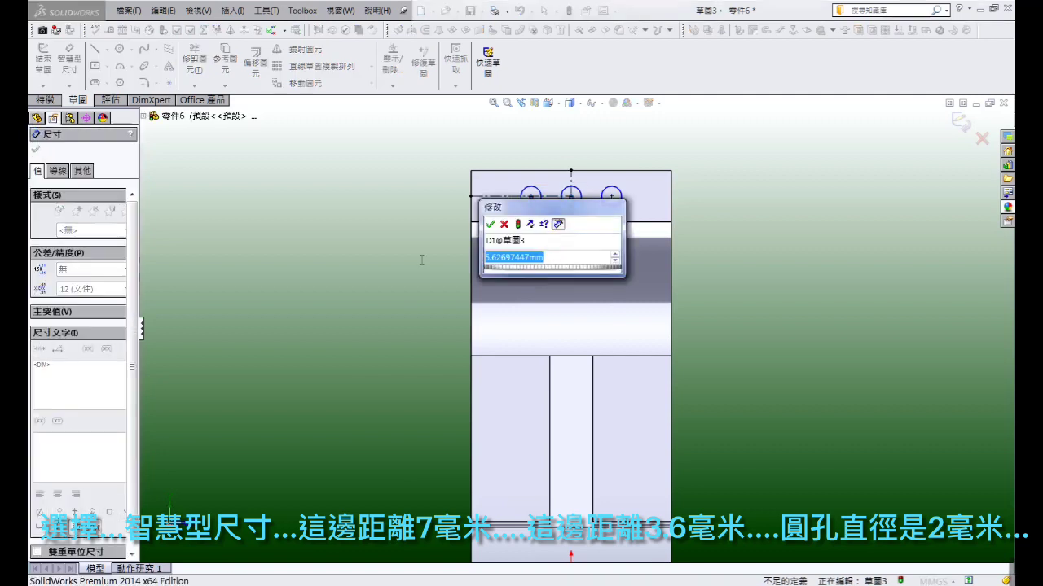
type("7")
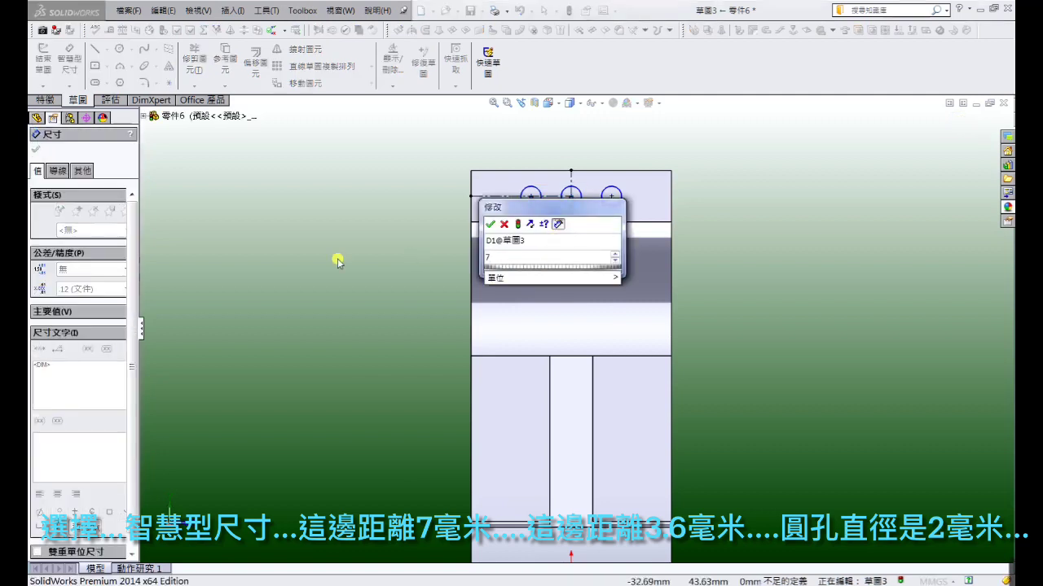
key("Return")
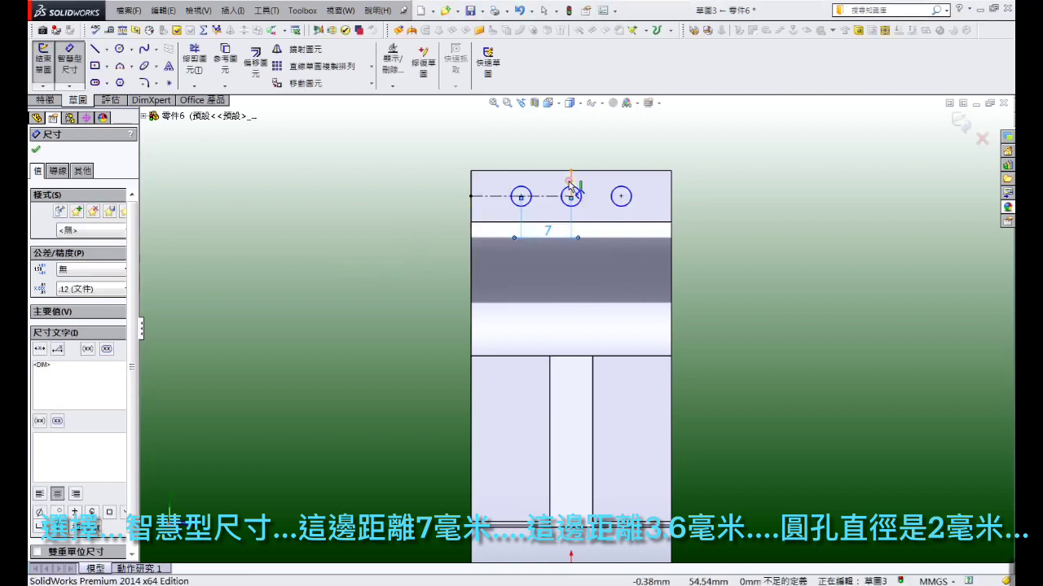
Place the circles 3.60 mm below the top edge and set a 2 mm diameter
left_click(569, 174)
left_click(389, 216)
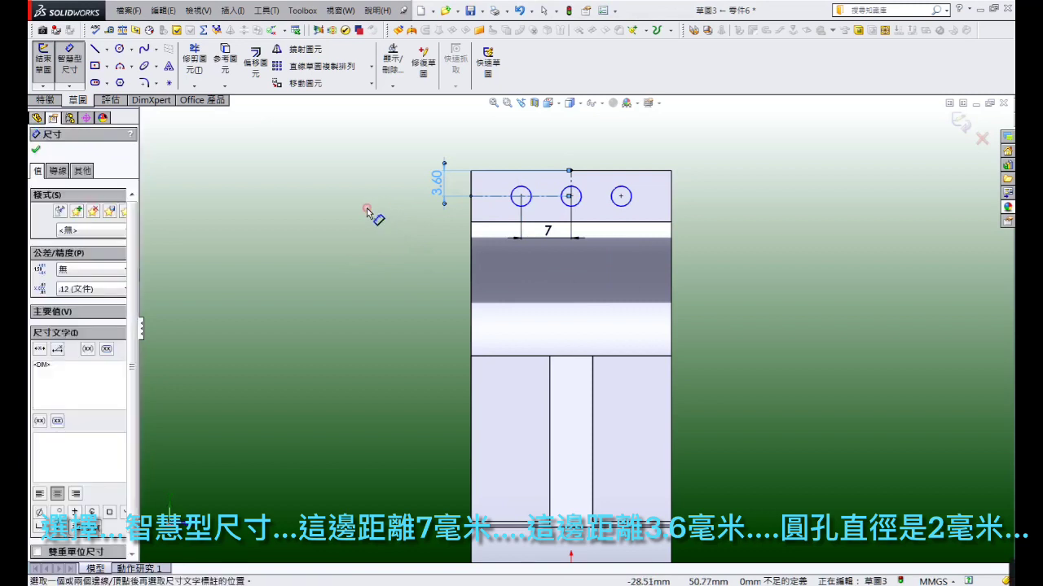
left_click(567, 205)
left_click(560, 213)
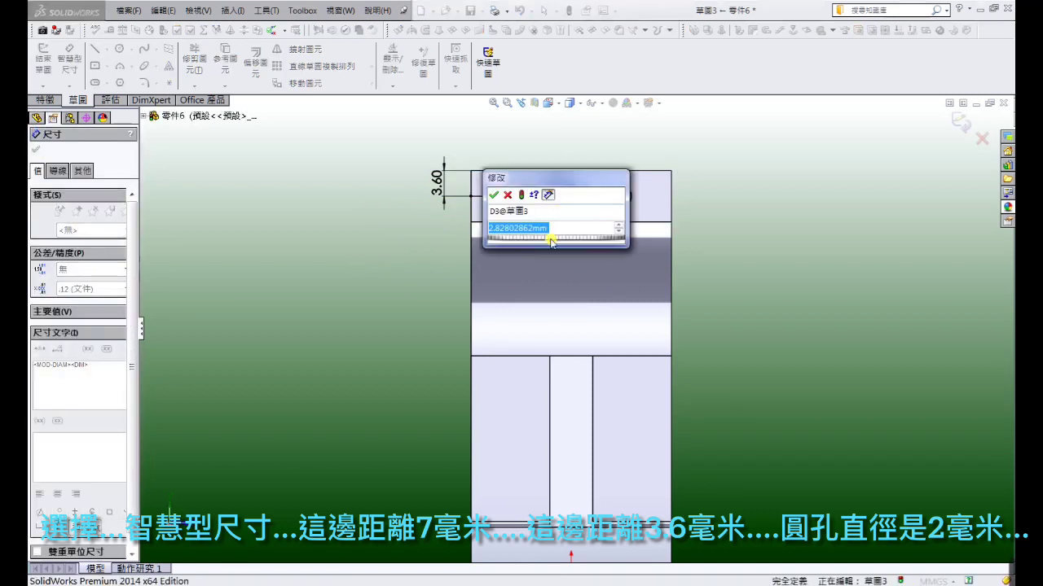
type("2")
key("Return")
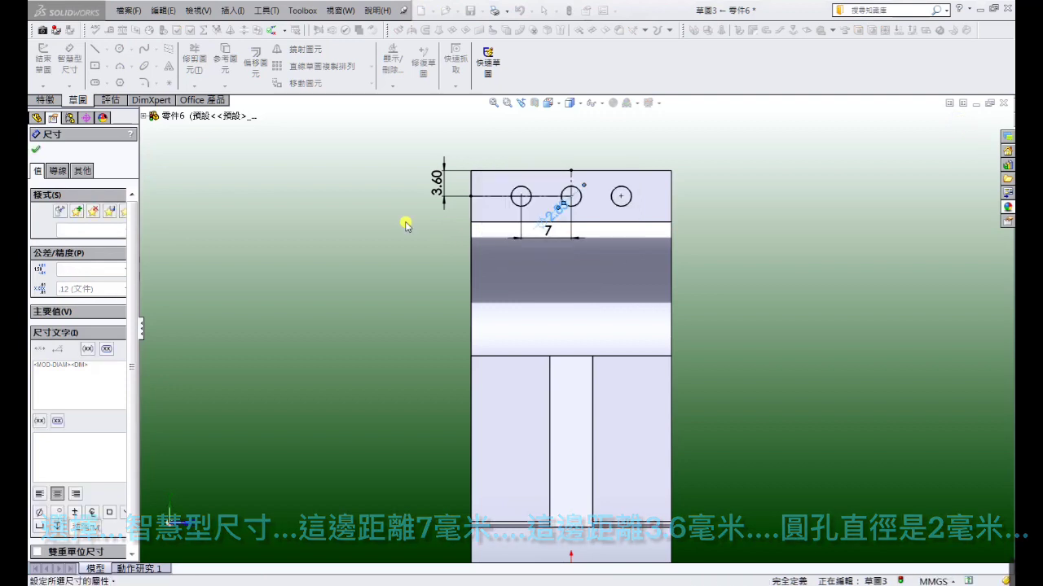
left_click(55, 98)
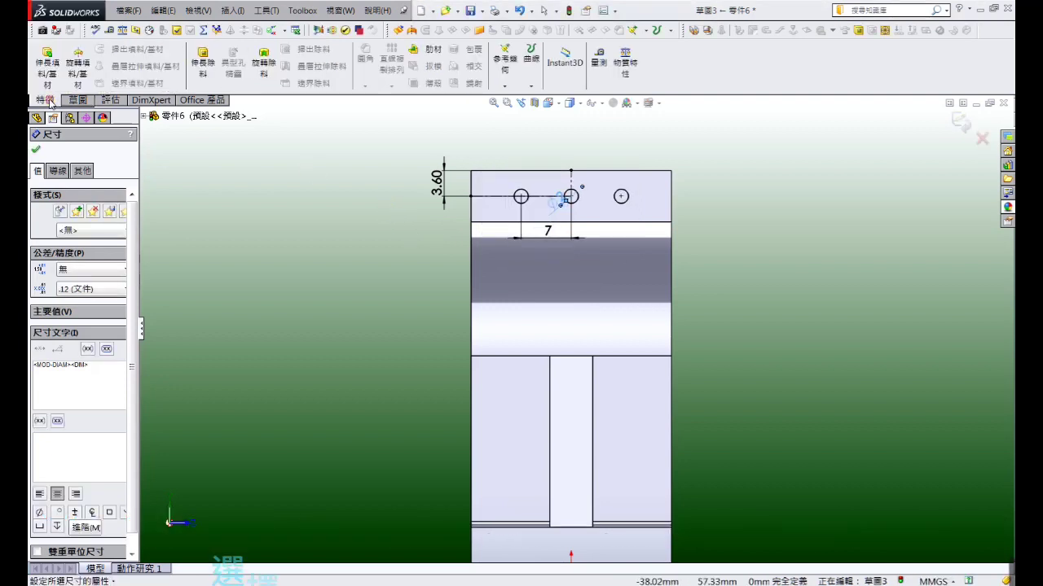
Cut the three Ø2 mm circles Through All into the top clamp ears as Cut-Extrude2
left_click(200, 63)
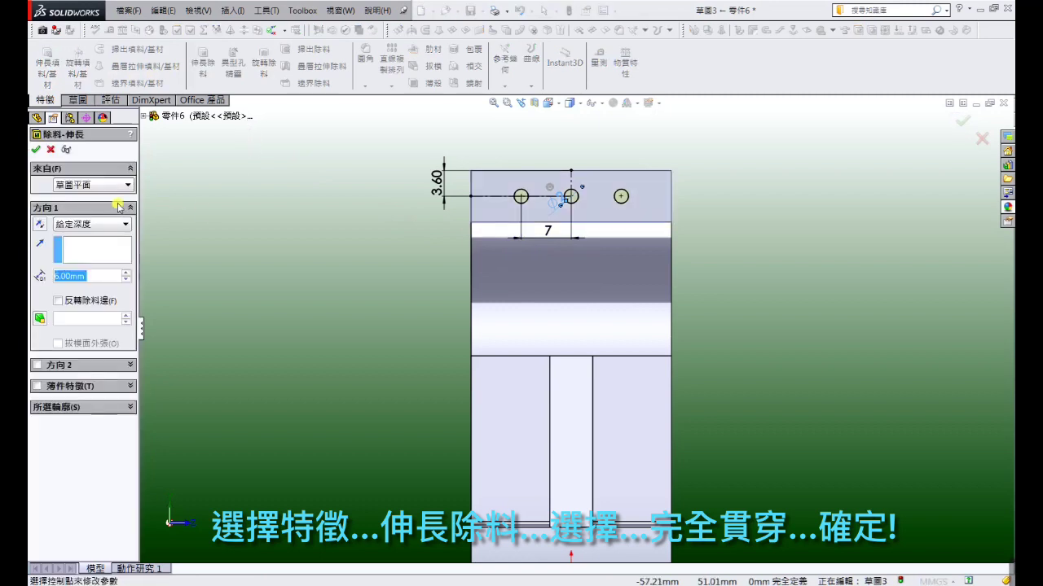
left_click(127, 226)
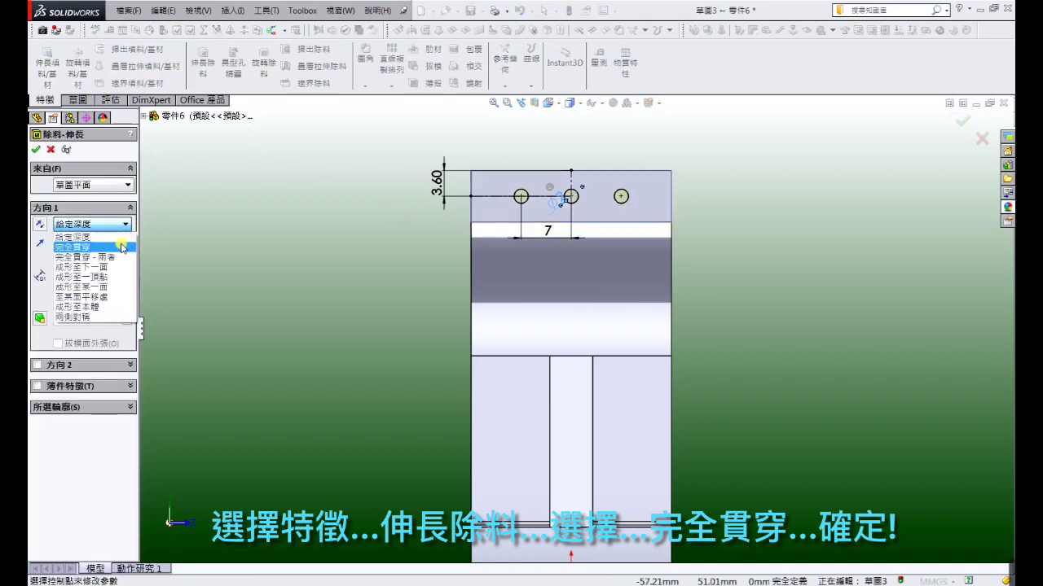
left_click(121, 248)
left_click(36, 151)
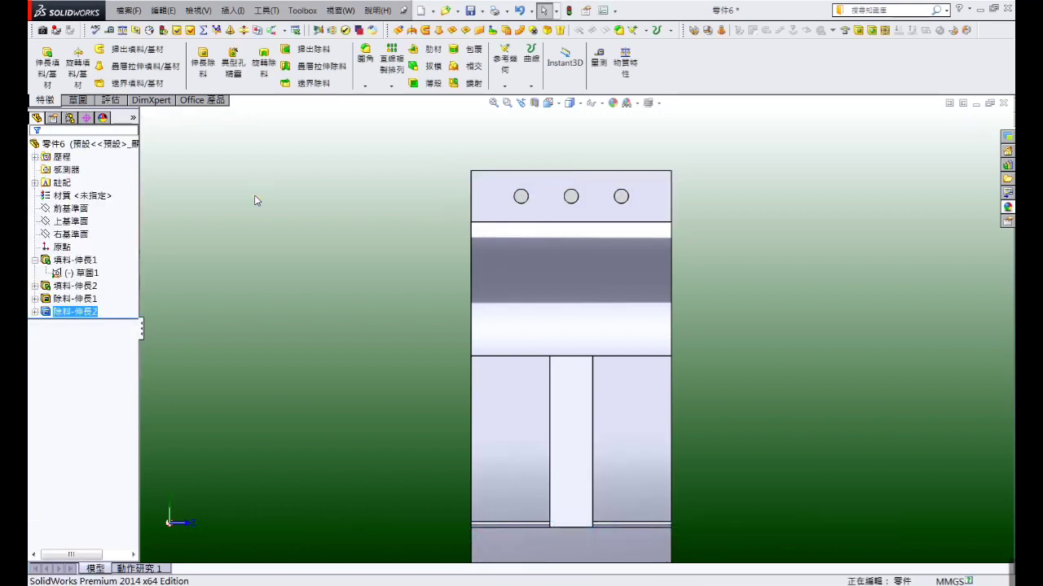
key("f")
middle_click_drag(626, 281, 647, 340)
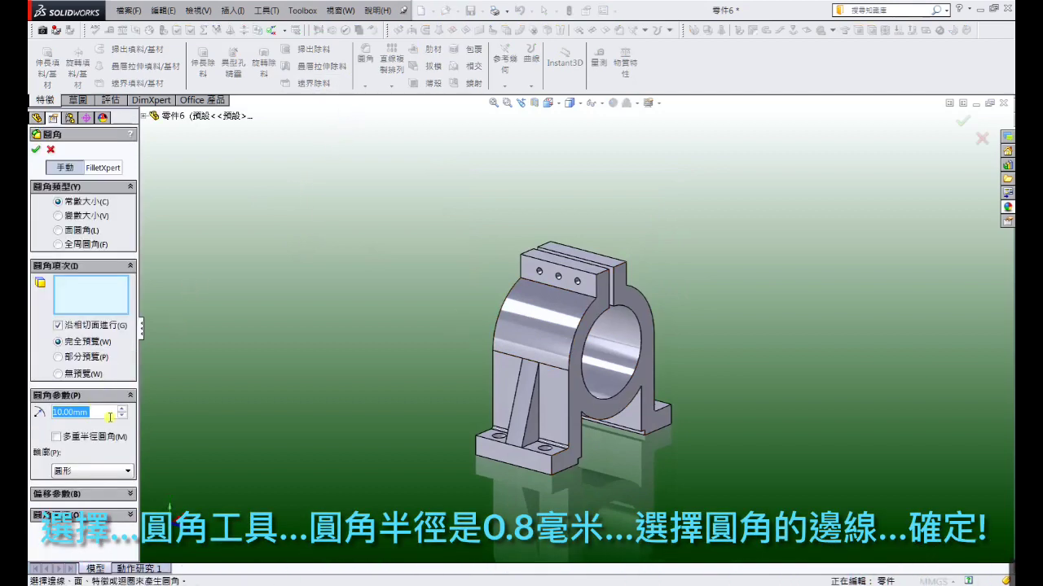
Round three top edges of the clamp ears with a 0.8 mm fillet
type("0.8")
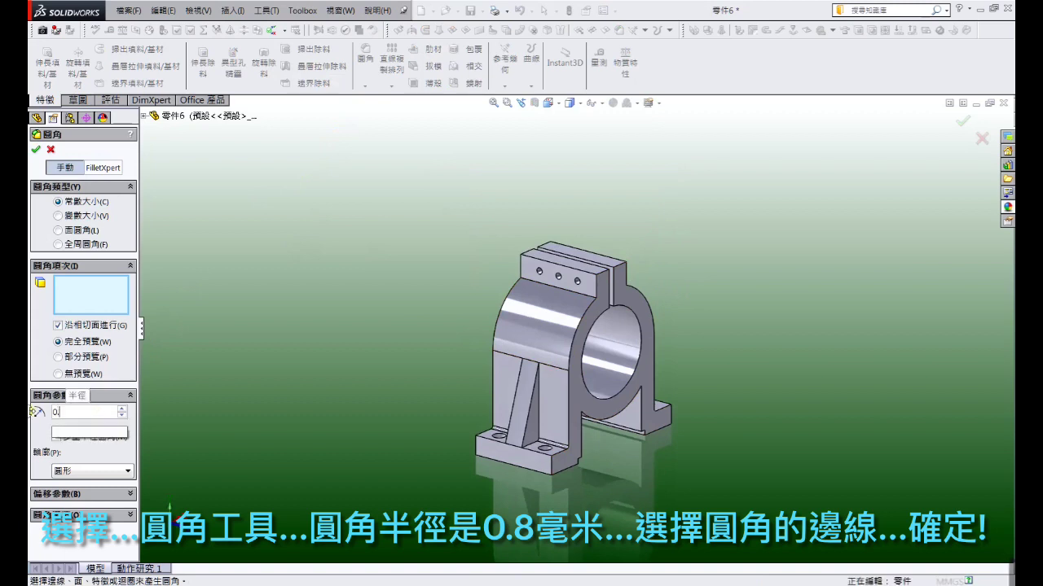
left_click(599, 273)
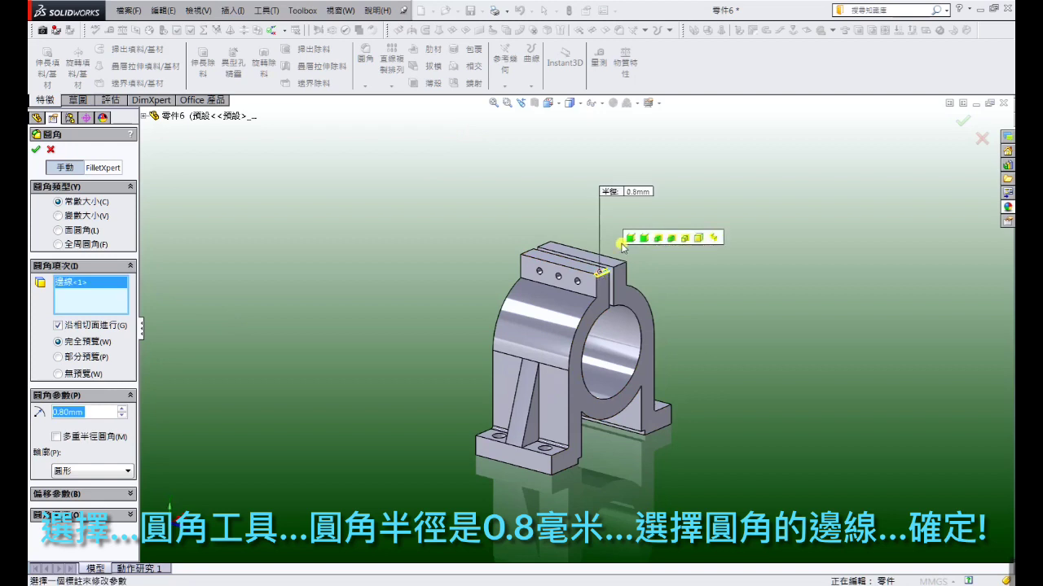
left_click(618, 269)
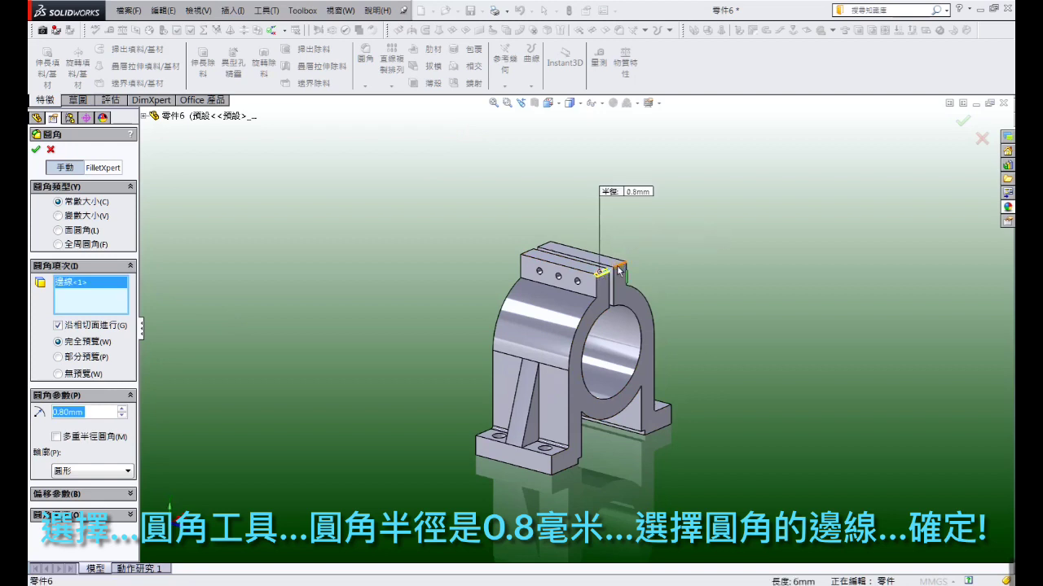
left_click(548, 245)
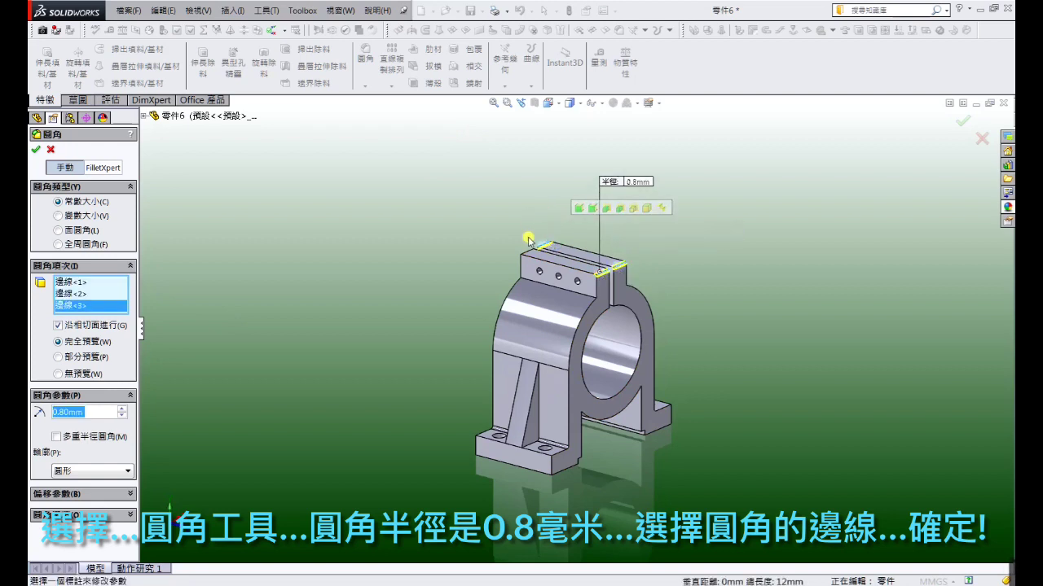
left_click(37, 152)
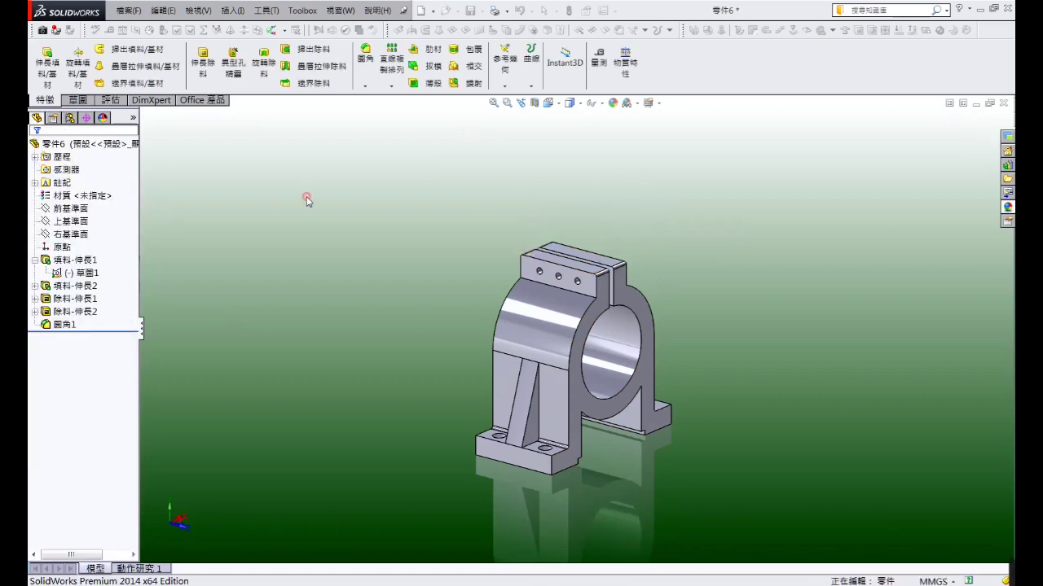
mouse_move(670, 350)
middle_mouse_down()
mouse_move(505, 325)
mouse_move(524, 348)
middle_mouse_up()
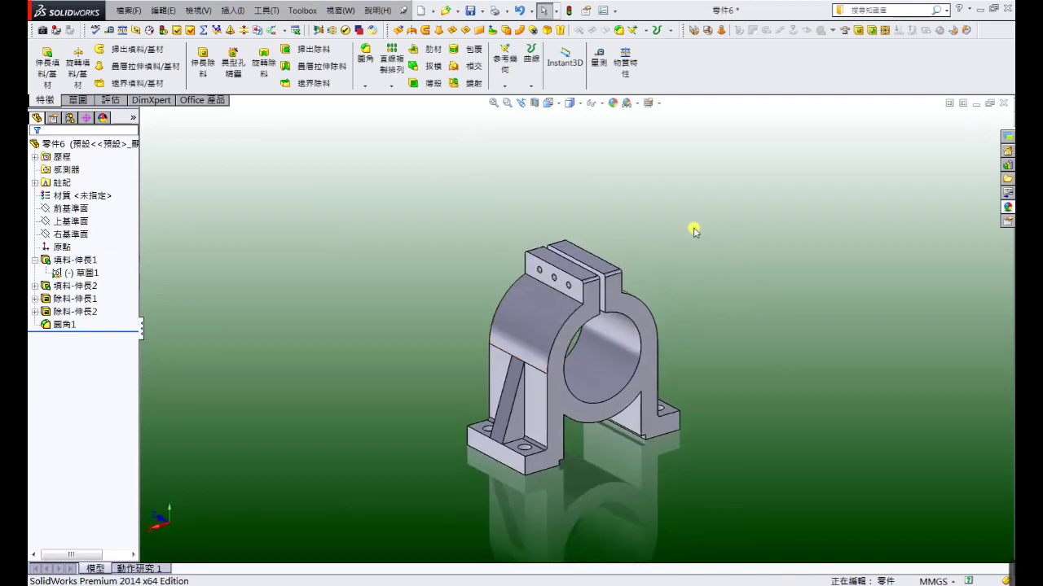
Apply a cyan appearance colour to the whole pillow-block body
right_click(625, 307)
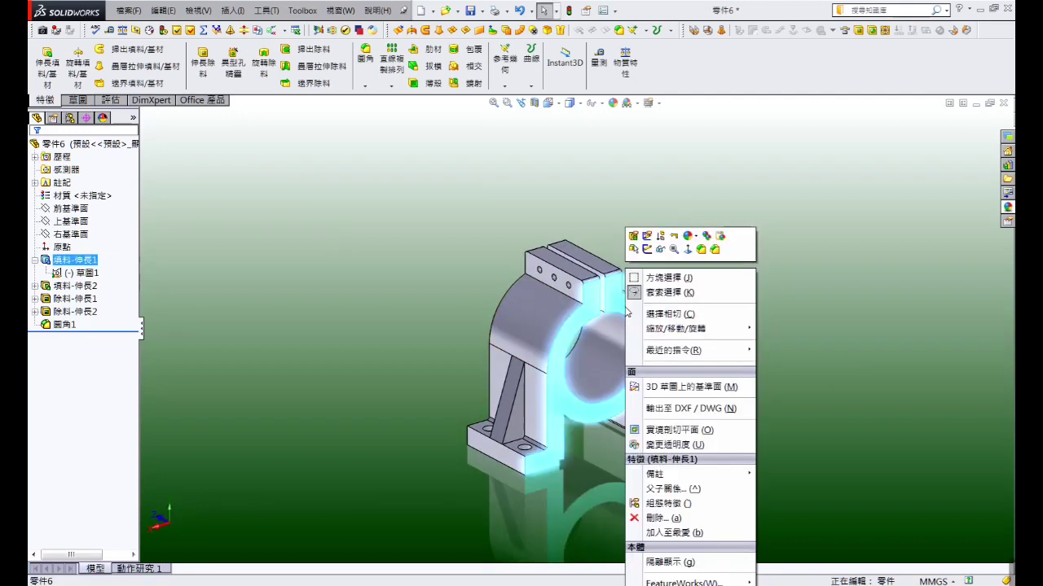
left_click(689, 235)
left_click(749, 295)
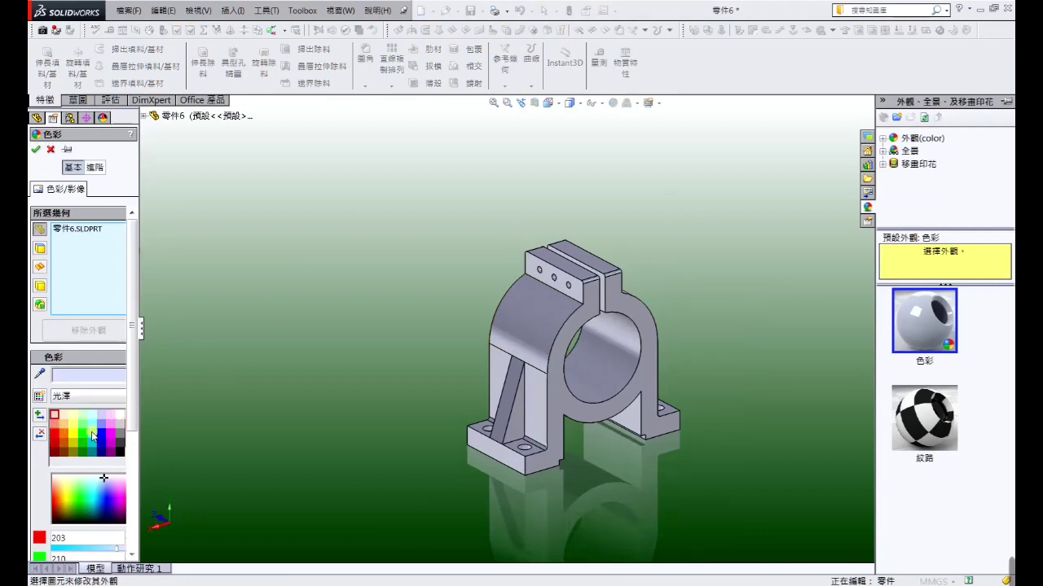
left_click(84, 430)
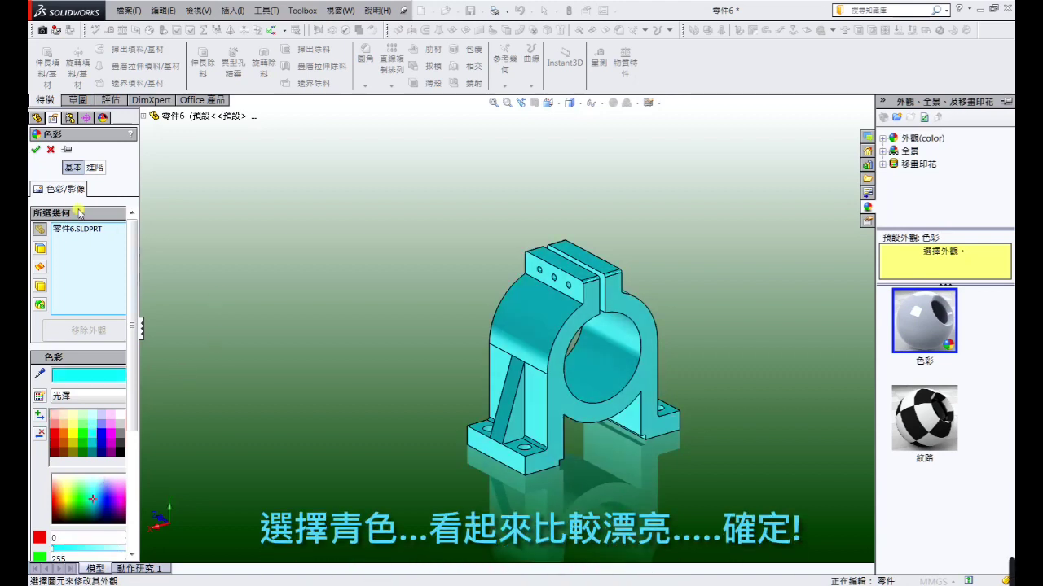
left_click(37, 151)
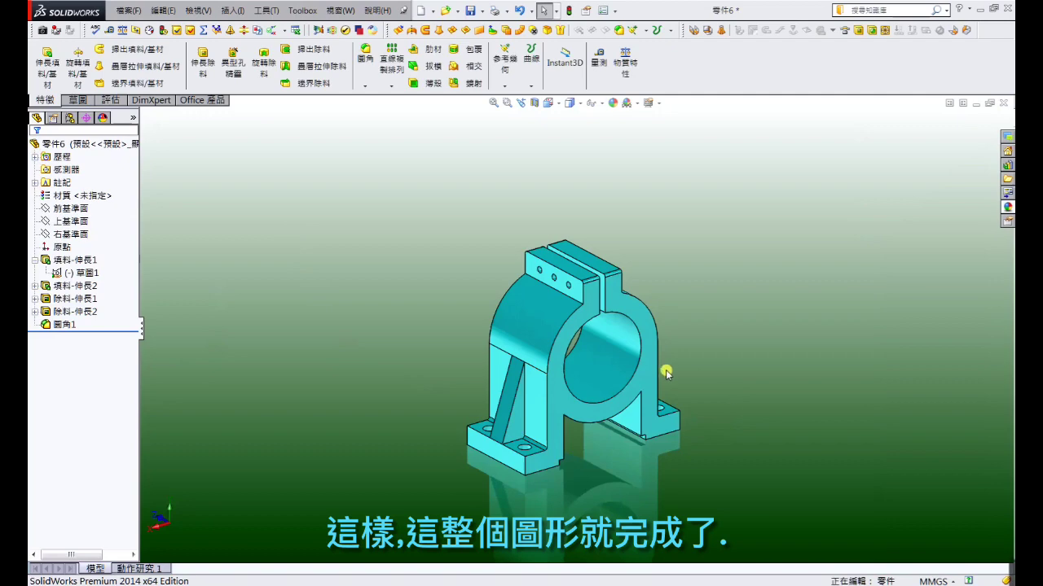
scroll(668, 362, "down", 3)
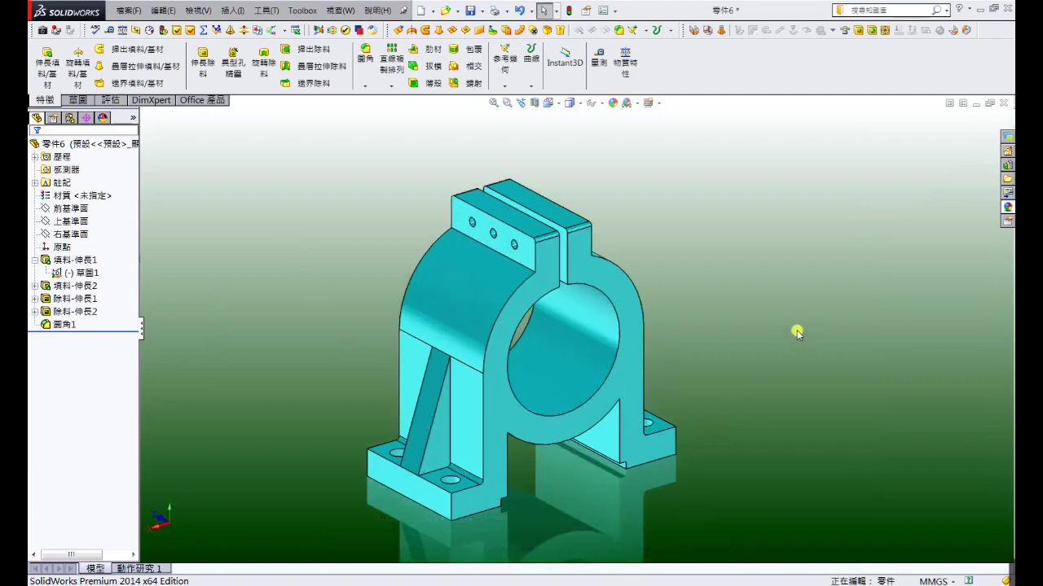
Display Boss-Extrude1's dimensions (Ø28, 24, 6, 8, 14, 2, 7.20) in Front view
mouse_move(797, 332)
middle_mouse_down()
mouse_move(747, 314)
mouse_move(569, 336)
mouse_move(497, 317)
mouse_move(439, 324)
mouse_move(570, 330)
mouse_move(719, 318)
mouse_move(721, 330)
middle_mouse_up()
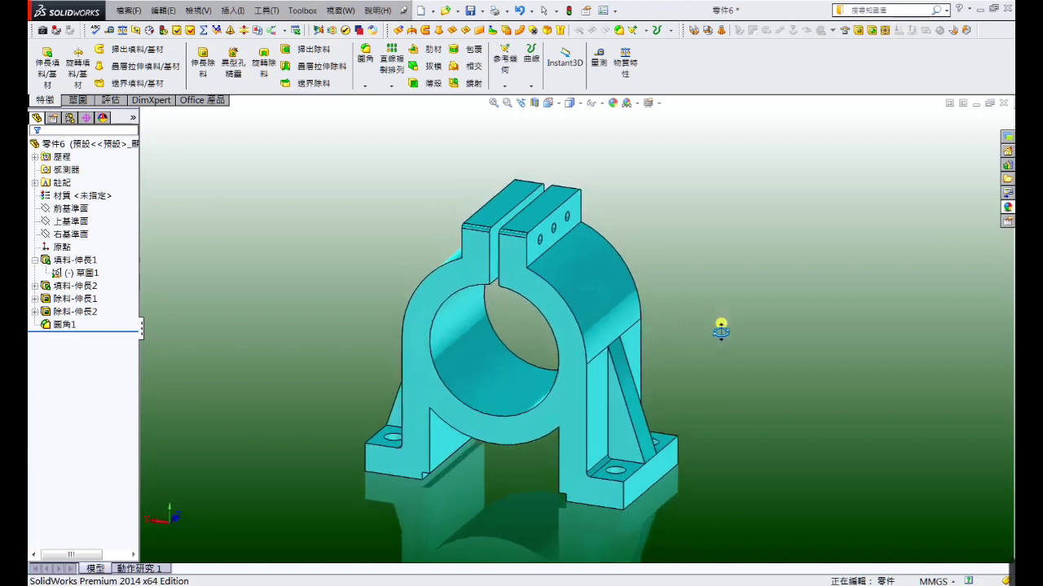
left_click(725, 280)
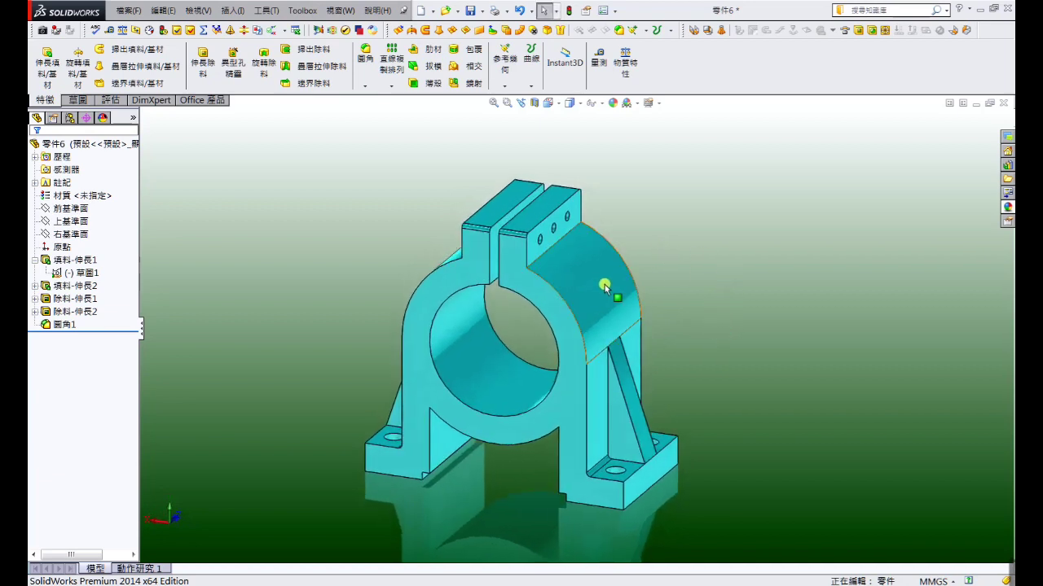
scroll(587, 391, "up", 2)
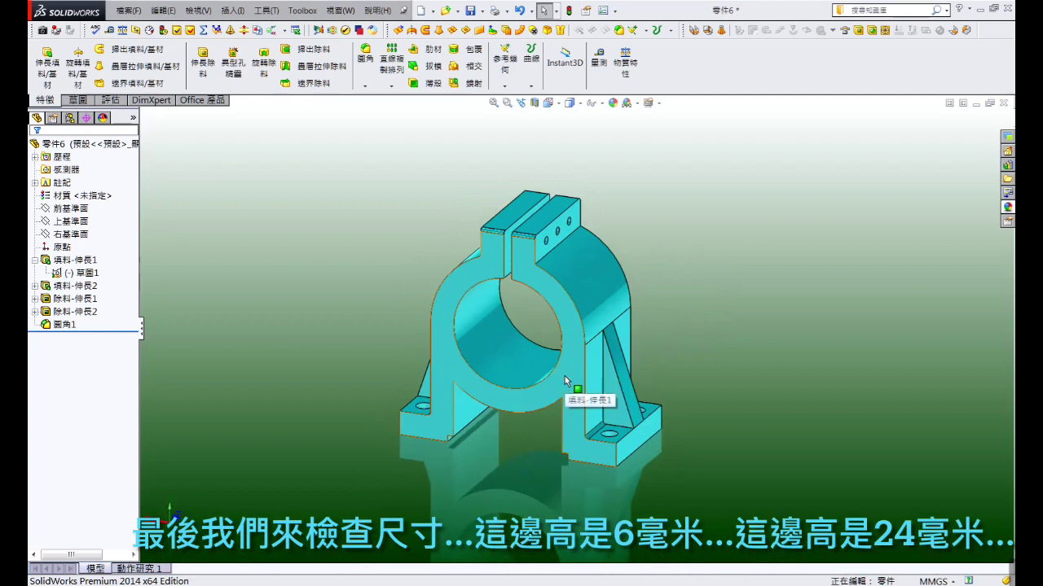
left_click(557, 371)
key("ctrl+1")
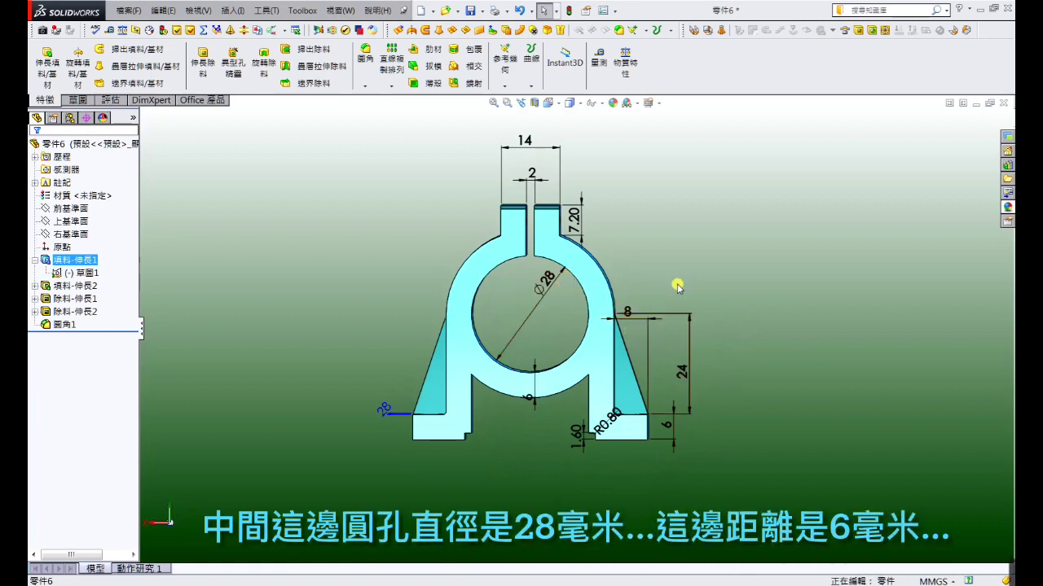
Check the Ø28 bore, 24 height and 14/2 top widths, then hide the dimensions
middle_click_drag(676, 285, 681, 291)
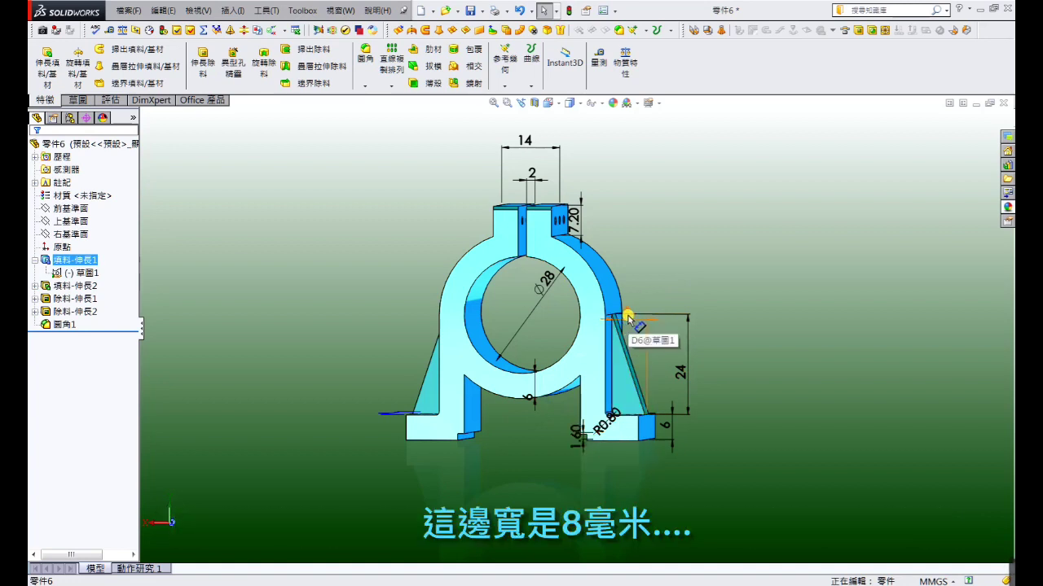
mouse_move(693, 255)
middle_mouse_down()
mouse_move(722, 260)
mouse_move(721, 318)
middle_mouse_up()
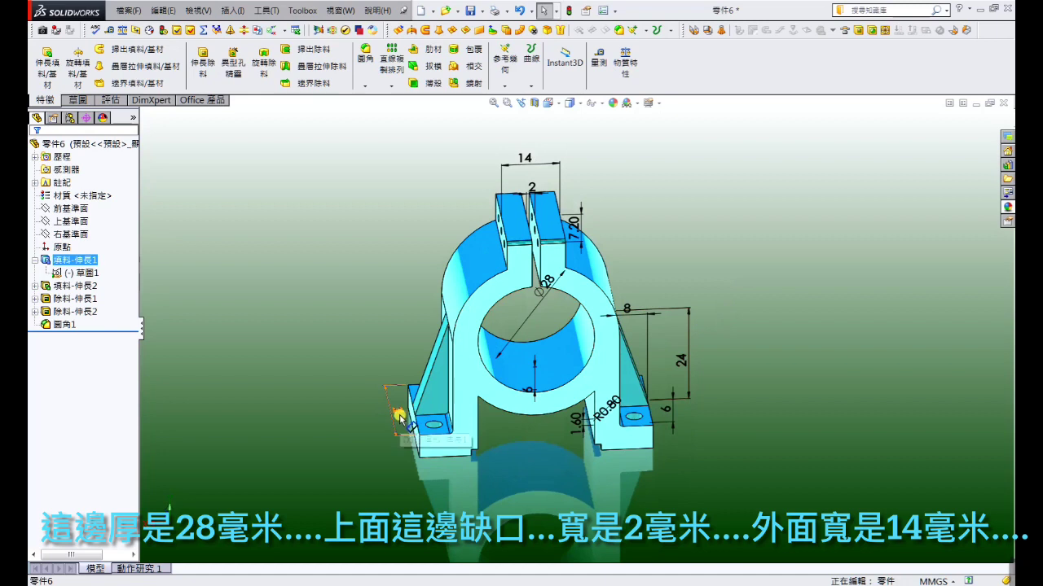
middle_click_drag(659, 251, 656, 206)
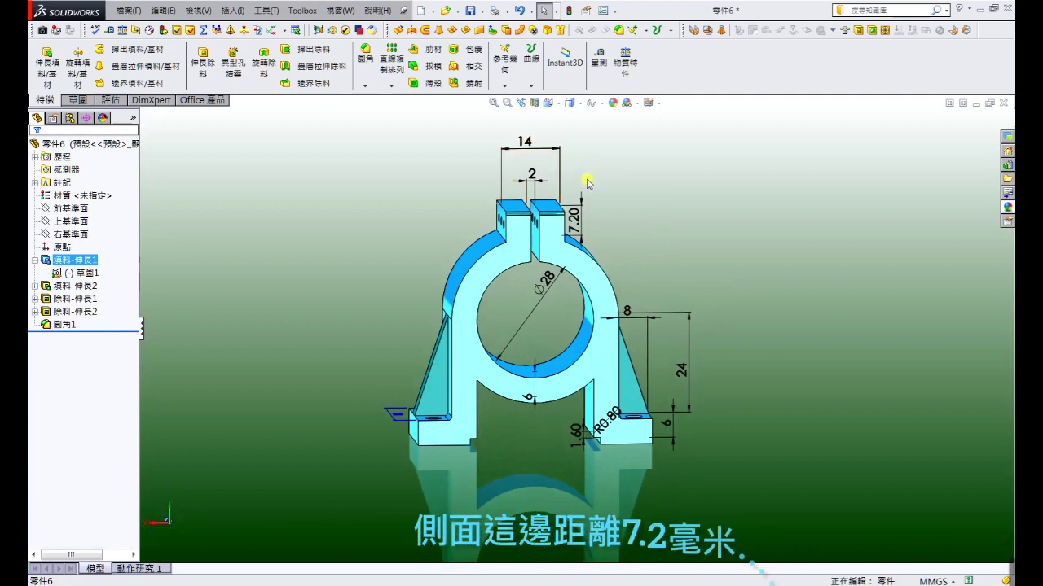
middle_click_drag(657, 217, 610, 207)
left_click(643, 207)
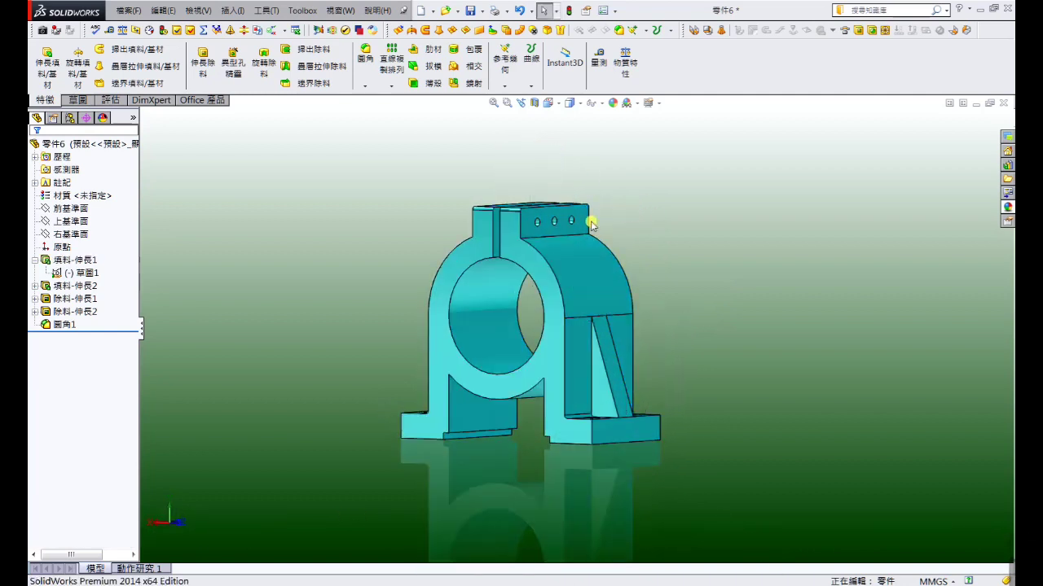
scroll(592, 223, "down", 3)
scroll(574, 240, "up", 2)
scroll(587, 256, "up", 1)
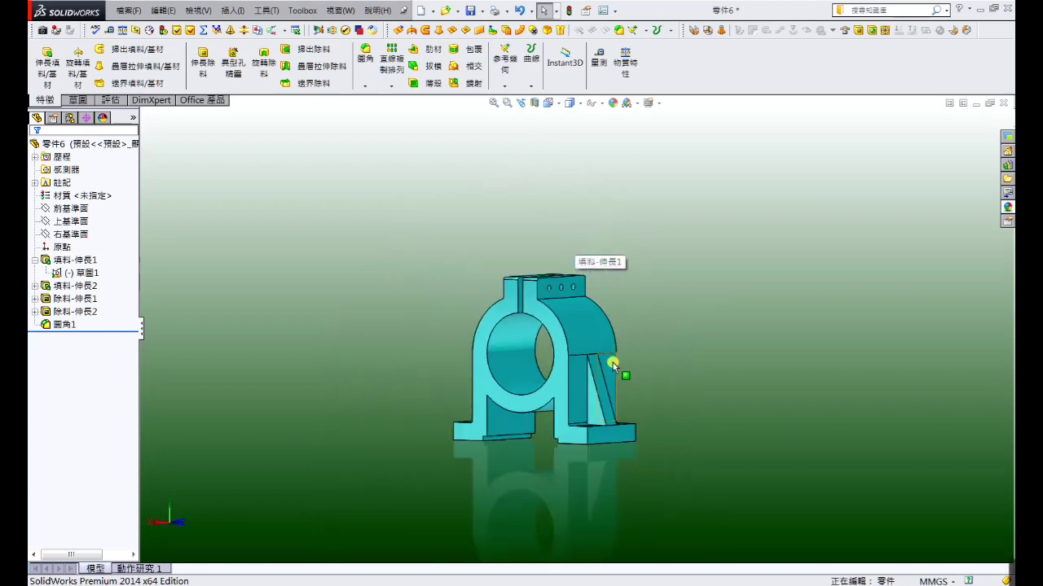
scroll(574, 303, "down", 2)
scroll(570, 305, "down", 3)
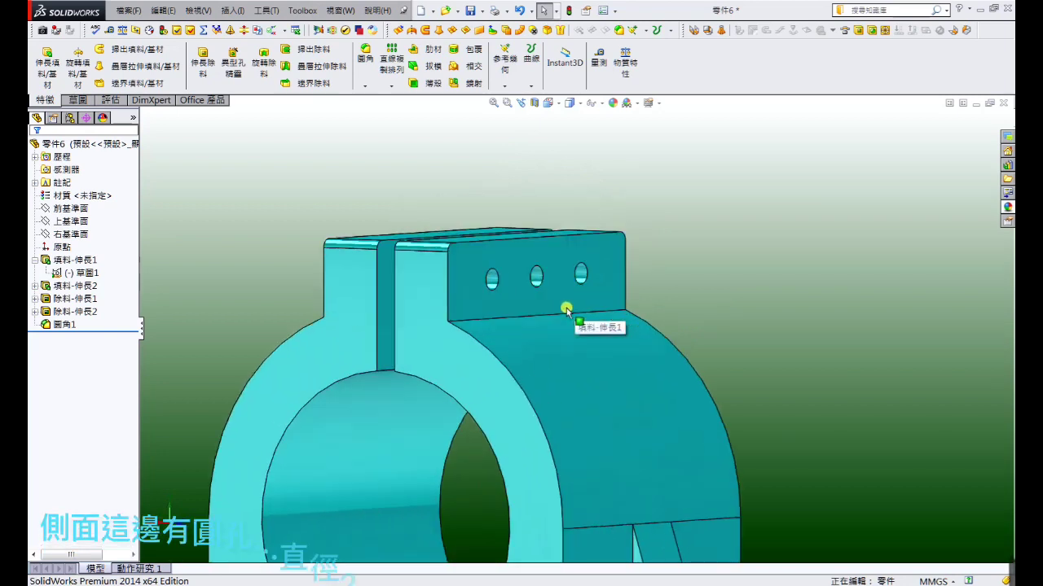
left_click(535, 281)
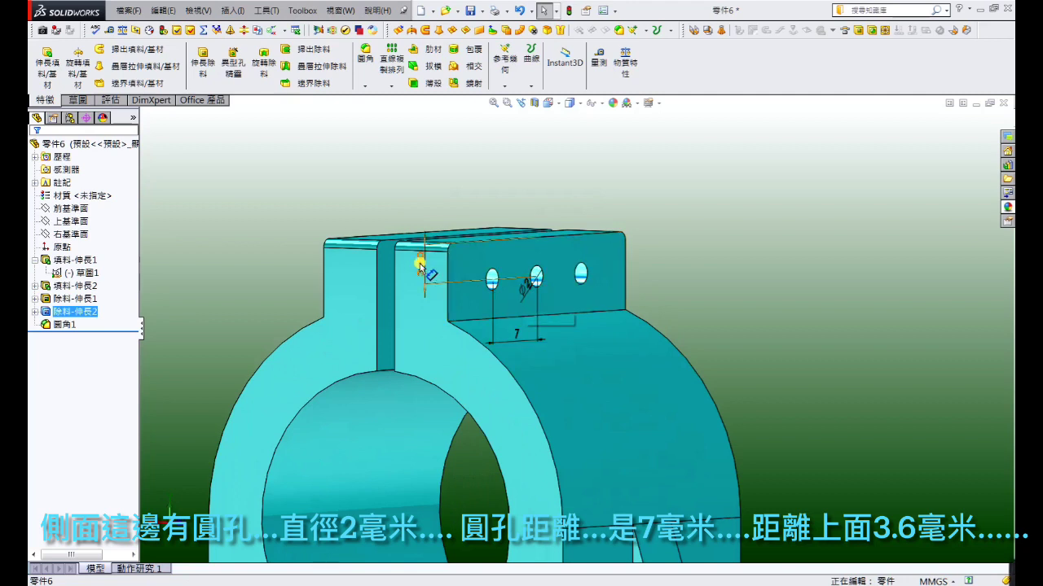
left_click(703, 267)
scroll(703, 326, "up", 3)
scroll(677, 377, "up", 2)
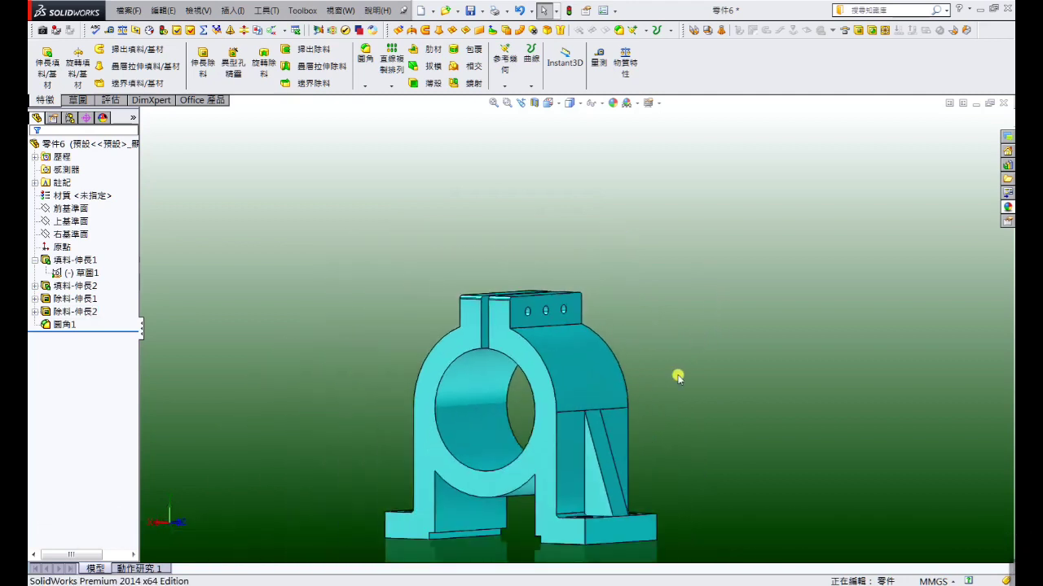
scroll(677, 377, "up", 1)
scroll(620, 420, "down", 2)
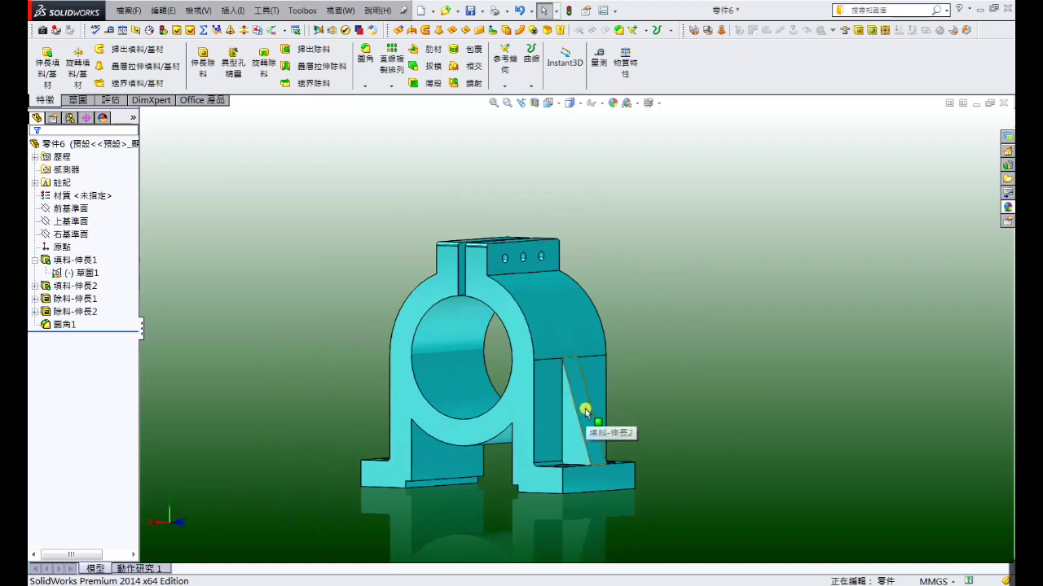
left_click(584, 407)
mouse_move(585, 408)
middle_mouse_down()
mouse_move(642, 395)
mouse_move(691, 406)
mouse_move(709, 391)
middle_mouse_up()
left_click(709, 391)
left_click(425, 390)
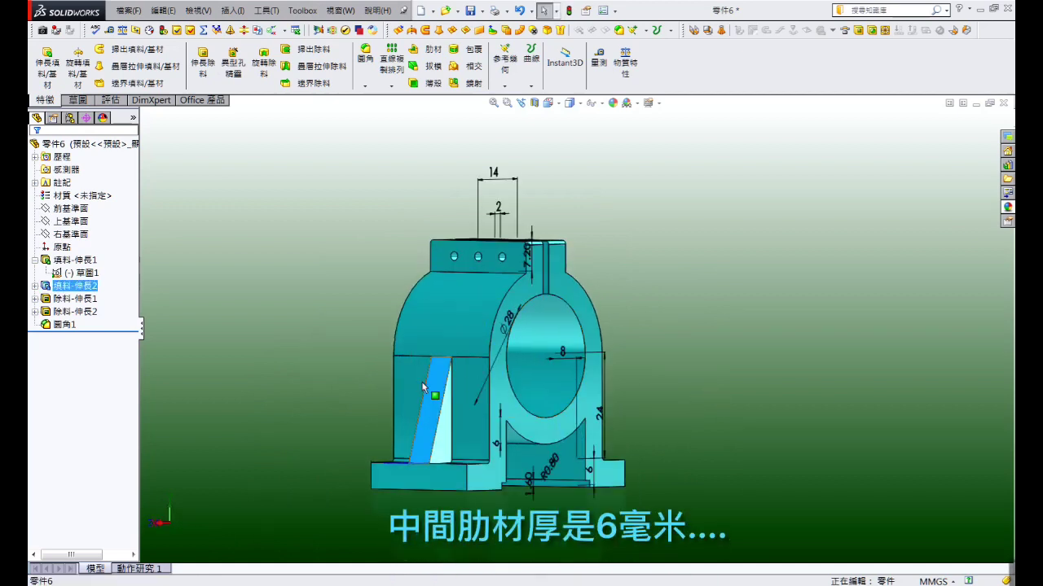
mouse_move(666, 377)
middle_mouse_down()
mouse_move(600, 400)
mouse_move(605, 435)
mouse_move(424, 471)
middle_mouse_up()
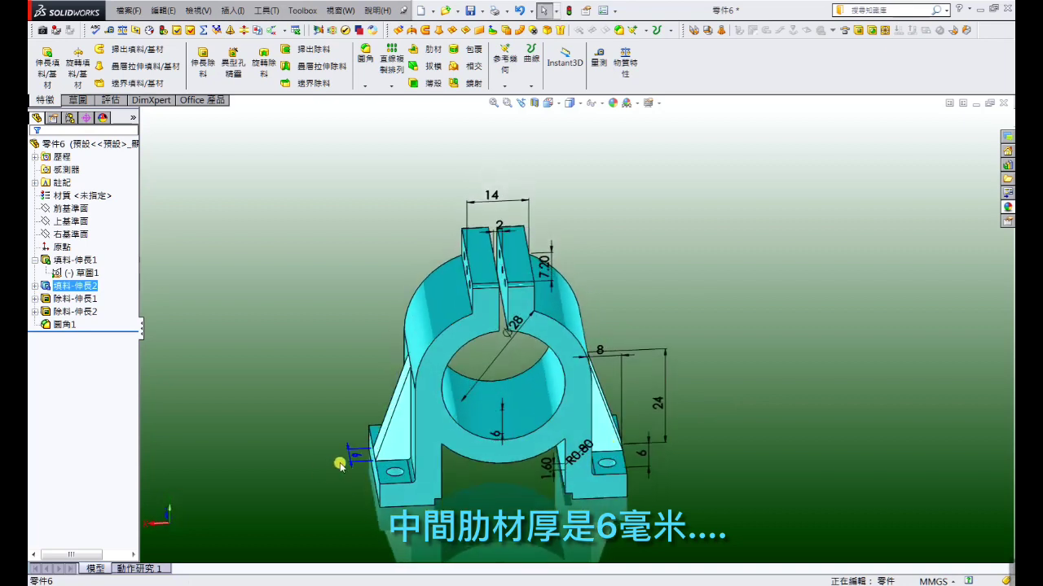
left_click(319, 409)
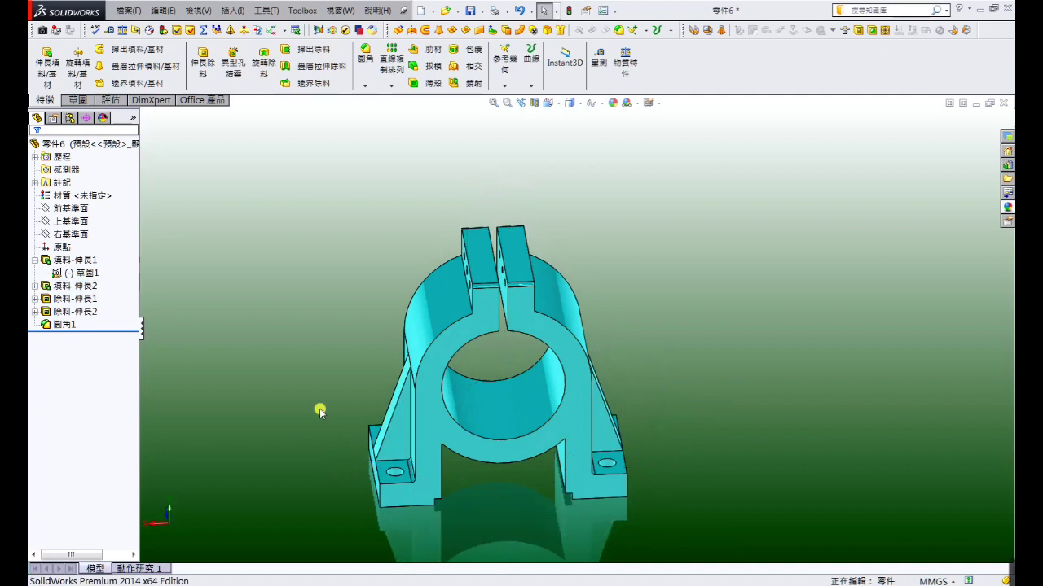
mouse_move(420, 430)
middle_mouse_down()
mouse_move(432, 356)
mouse_move(433, 380)
middle_mouse_up()
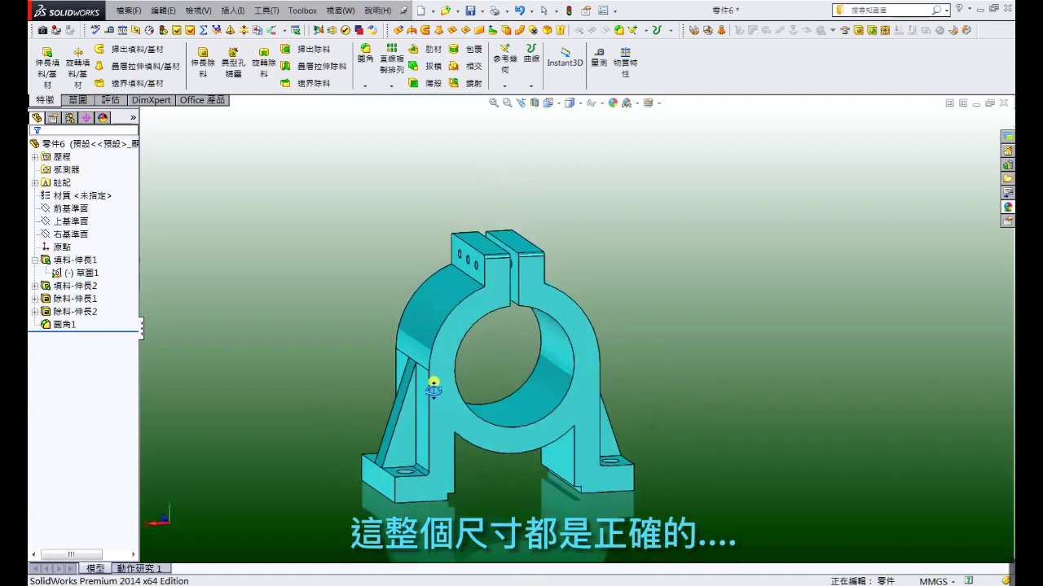
scroll(456, 399, "up", 3)
middle_click_drag(484, 414, 563, 377)
scroll(563, 377, "down", 2)
scroll(560, 366, "down", 2)
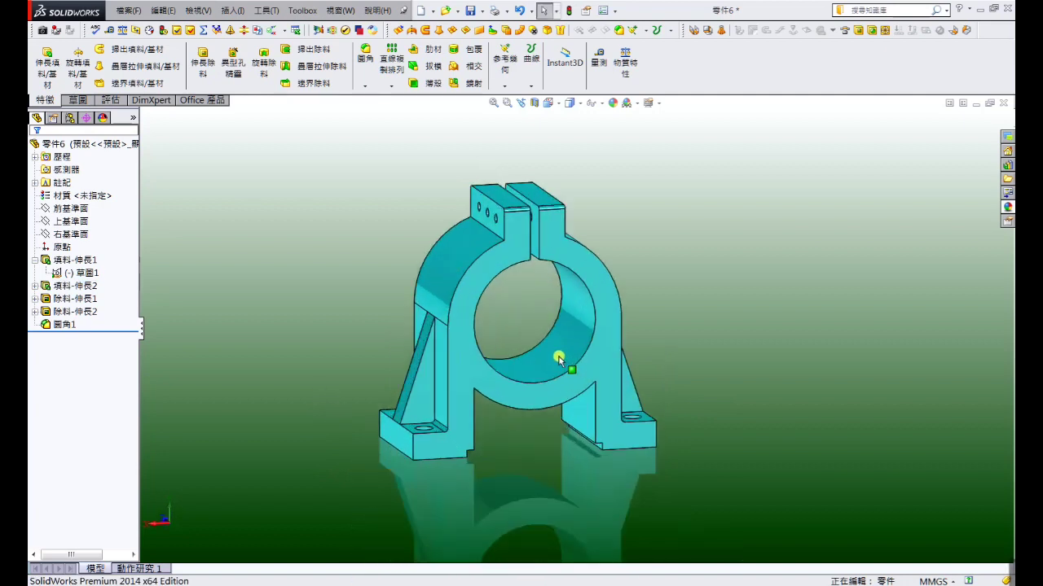
scroll(559, 359, "down", 2)
mouse_move(757, 376)
middle_mouse_down()
mouse_move(786, 326)
mouse_move(810, 344)
mouse_move(670, 351)
mouse_move(741, 359)
mouse_move(779, 349)
mouse_move(787, 372)
middle_mouse_up()
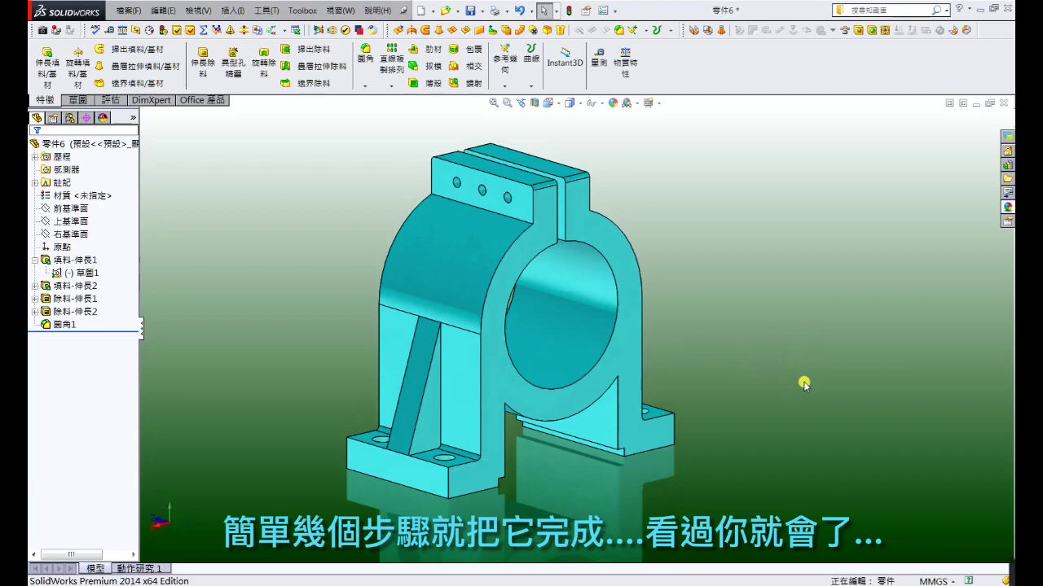
mouse_move(810, 411)
middle_mouse_down()
mouse_move(807, 400)
mouse_move(670, 398)
mouse_move(806, 392)
mouse_move(800, 415)
middle_mouse_up()
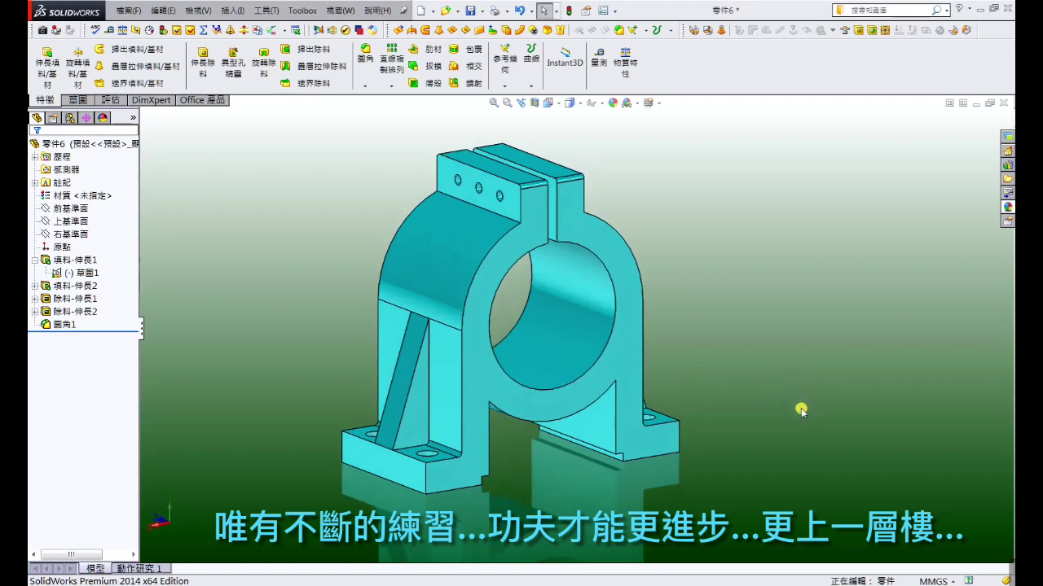